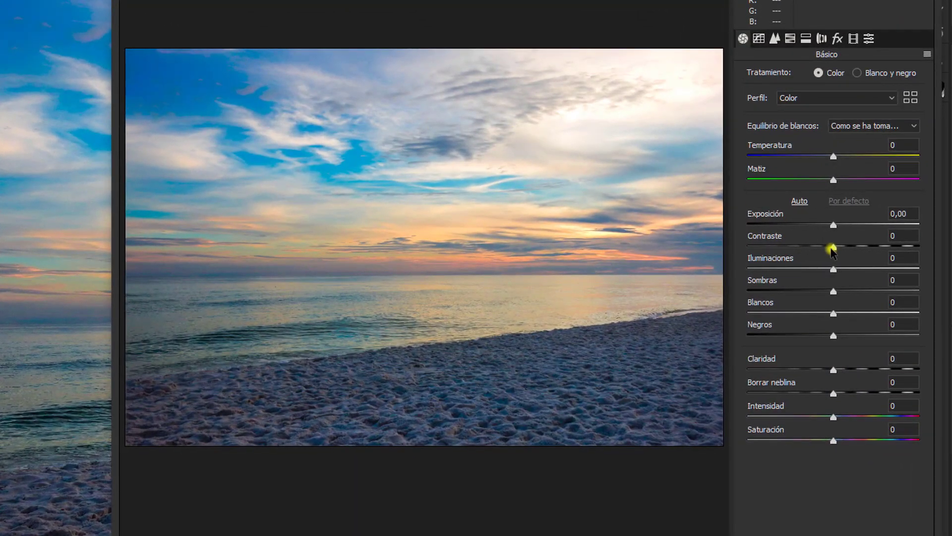
Step: Apply the Camera Raw adjustments to the beach photo: Contraste -9, Iluminaciones -19, Blancos -12, Intensidad -5 and a slightly lower Saturación
{"action": "left_click_drag", "start_coordinate": [832, 250], "coordinate": [831, 251]}
{"action": "left_click_drag", "start_coordinate": [833, 269], "coordinate": [822, 271]}
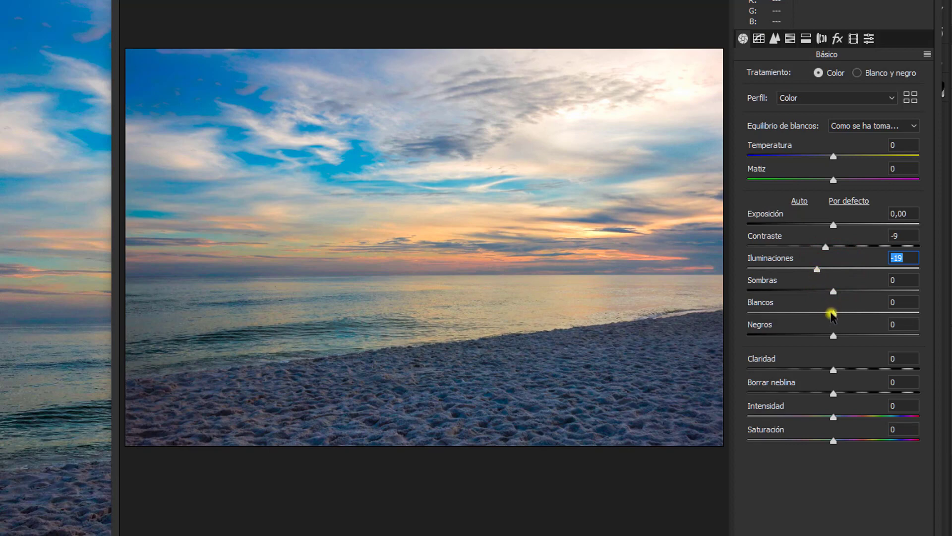
{"action": "left_click_drag", "start_coordinate": [832, 316], "coordinate": [826, 320]}
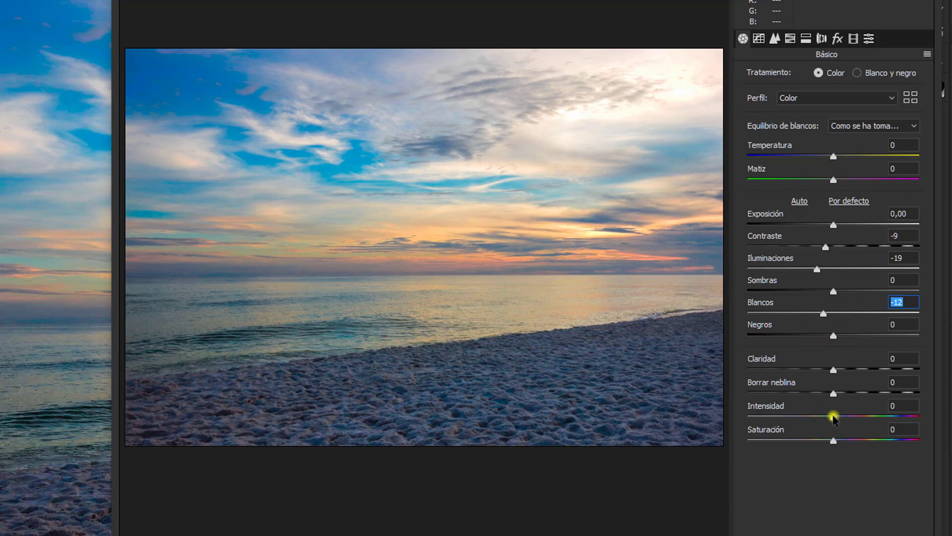
{"action": "left_click_drag", "start_coordinate": [833, 417], "coordinate": [832, 446]}
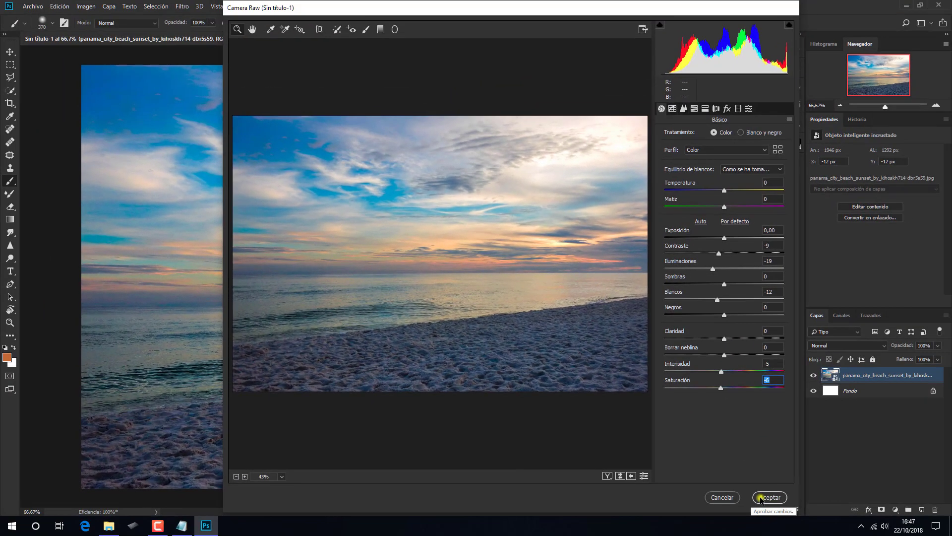
{"action": "left_click", "coordinate": [766, 500]}
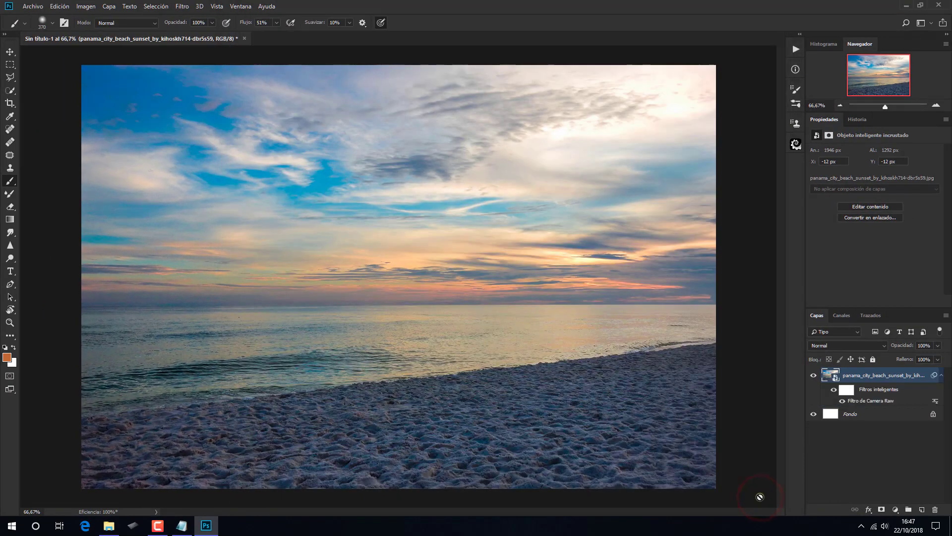
Step: Place the from_above8_by_eteria_stockphoto cloud image and widen it from its centre to about 43% so it spans the canvas
{"action": "left_click", "coordinate": [110, 524]}
{"action": "left_click_drag", "start_coordinate": [352, 287], "coordinate": [365, 440]}
{"action": "key", "text": "alt"}
{"action": "key", "text": "alt"}
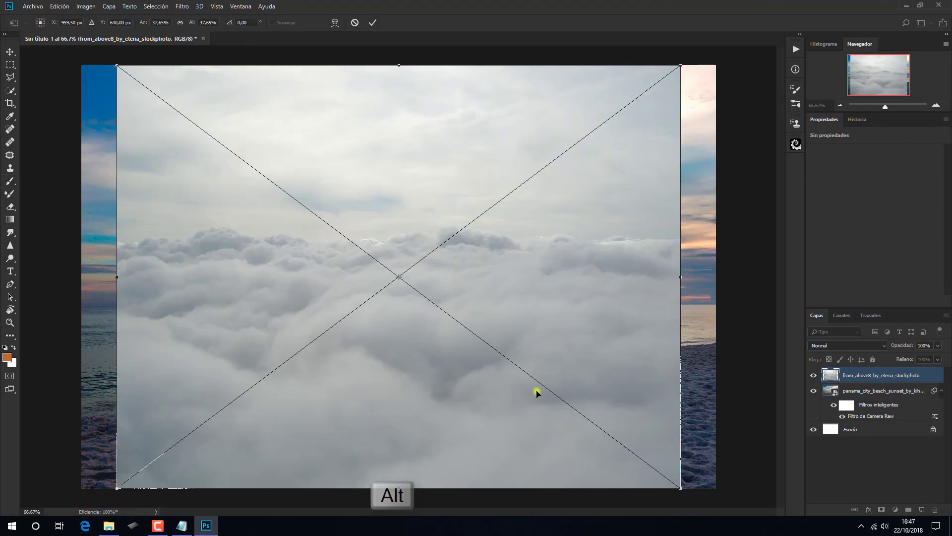
{"action": "left_click_drag", "start_coordinate": [679, 277], "coordinate": [720, 277]}
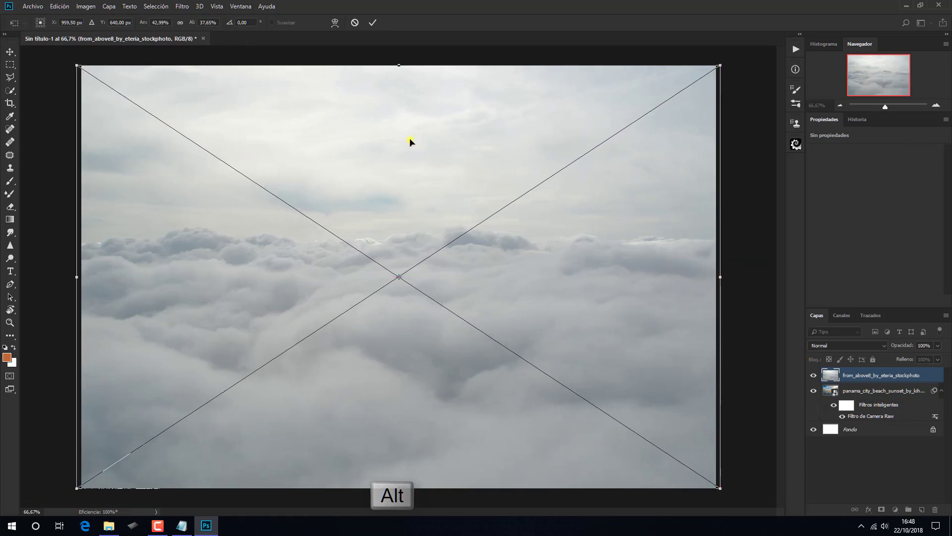
{"action": "left_click", "coordinate": [372, 22]}
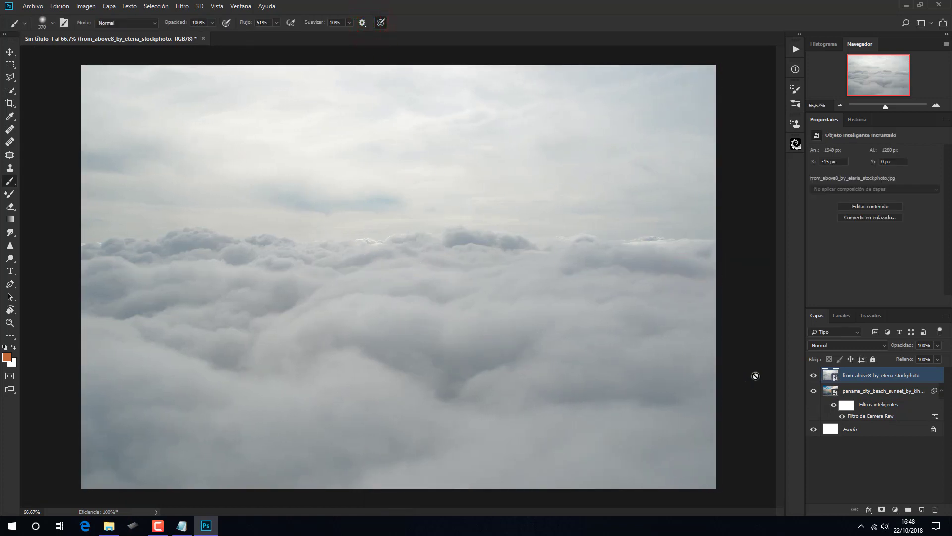
Step: Add a layer mask to the cloud image and draw a short black-to-transparent linear gradient downward to the cloud horizon
{"action": "left_click", "coordinate": [881, 511]}
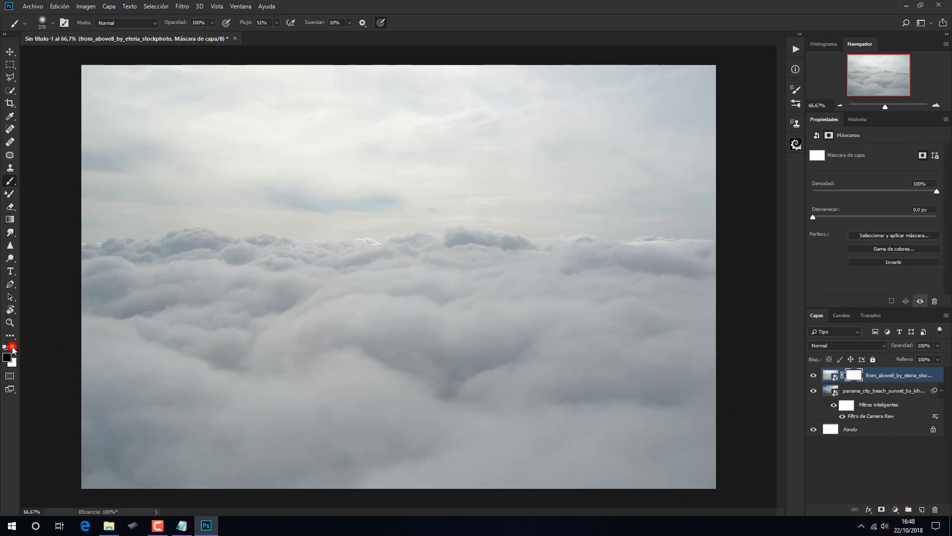
{"action": "left_click", "coordinate": [10, 219]}
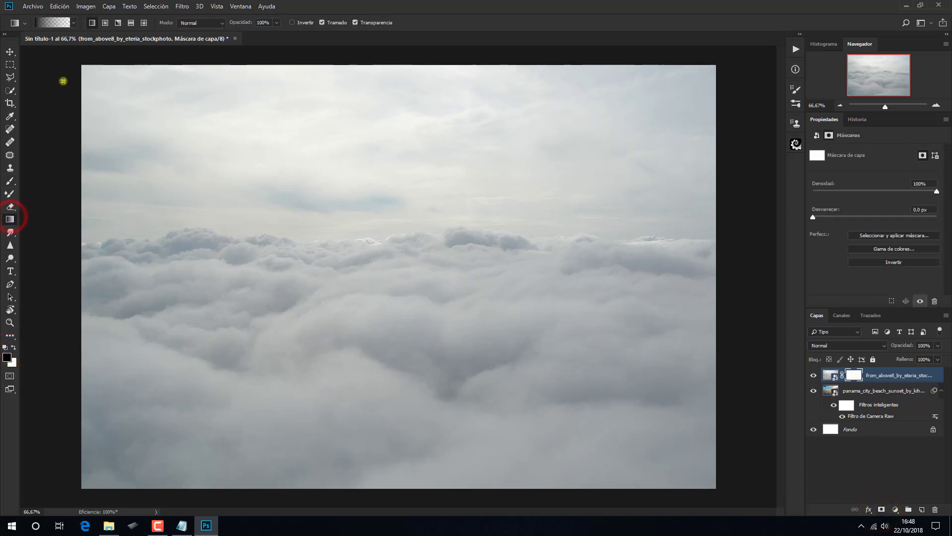
{"action": "left_click", "coordinate": [92, 23]}
{"action": "left_click_drag", "start_coordinate": [414, 215], "coordinate": [419, 263]}
Step: Squash the cloud layer from its top edge to about 90% height so its horizon sits lower
{"action": "key", "text": "ctrl+t"}
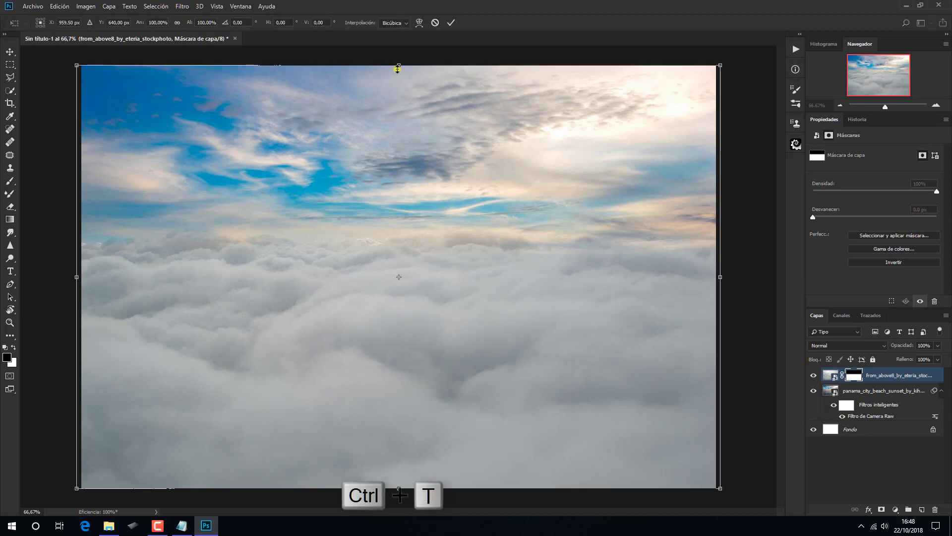
{"action": "left_click_drag", "start_coordinate": [399, 65], "coordinate": [401, 107]}
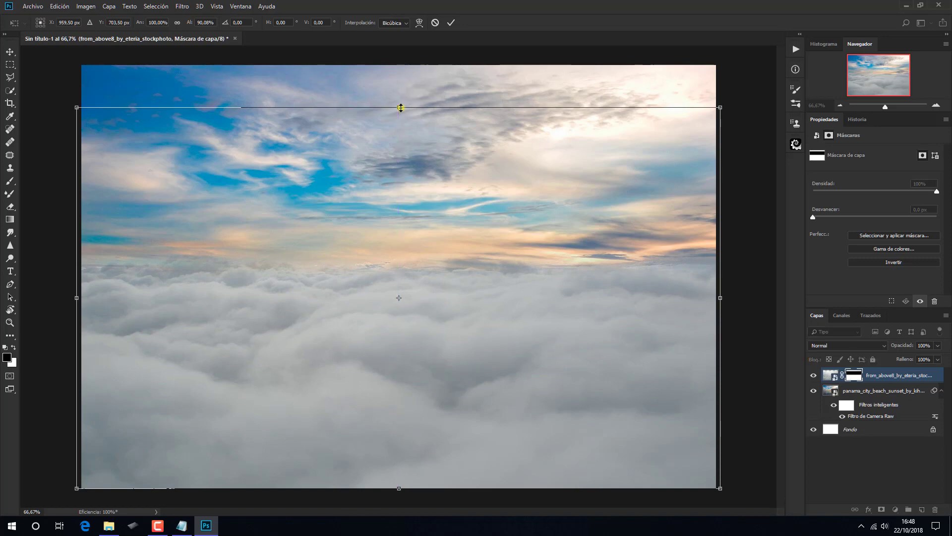
{"action": "left_click", "coordinate": [450, 23]}
Step: Paint with a soft white brush on the cloud layer's mask below the horizon at the image's left edge
{"action": "key", "text": "g"}
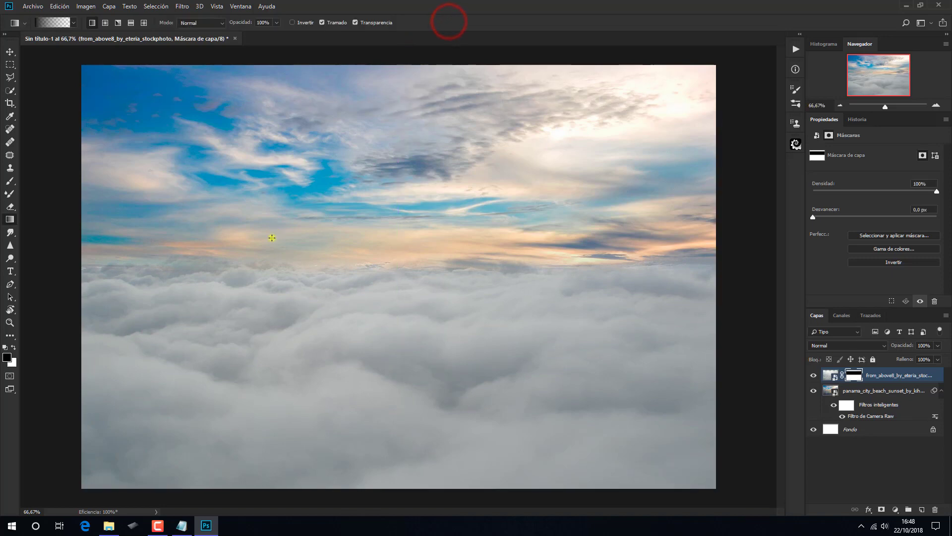
{"action": "left_click", "coordinate": [13, 348]}
{"action": "left_click", "coordinate": [10, 181]}
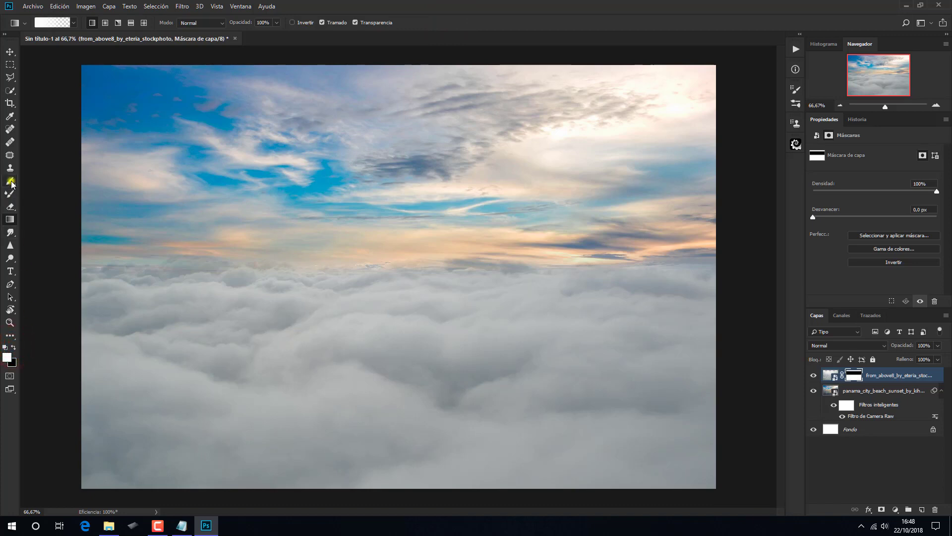
{"action": "mouse_move", "coordinate": [106, 306]}
{"action": "left_mouse_down"}
{"action": "mouse_move", "coordinate": [305, 324]}
{"action": "mouse_move", "coordinate": [442, 320]}
{"action": "mouse_move", "coordinate": [442, 312]}
{"action": "mouse_move", "coordinate": [586, 316]}
{"action": "mouse_move", "coordinate": [697, 302]}
{"action": "mouse_move", "coordinate": [579, 333]}
{"action": "mouse_move", "coordinate": [384, 334]}
{"action": "mouse_move", "coordinate": [85, 308]}
{"action": "mouse_move", "coordinate": [121, 330]}
{"action": "left_mouse_up"}
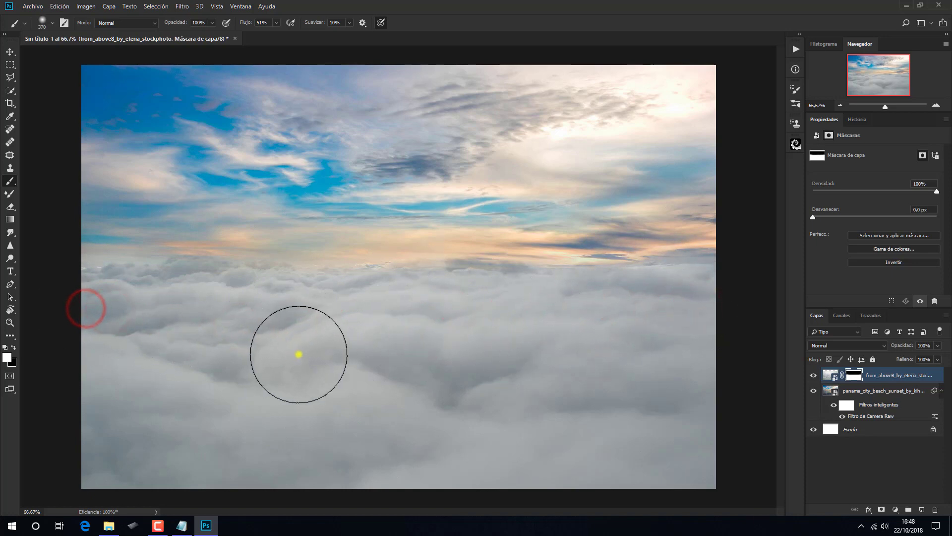
Step: Place the Imagen1 sun glow, centre it on the horizon and scale it proportionally to about 160%
{"action": "left_click", "coordinate": [113, 525]}
{"action": "left_click_drag", "start_coordinate": [404, 283], "coordinate": [391, 417]}
{"action": "left_click_drag", "start_coordinate": [392, 375], "coordinate": [399, 351]}
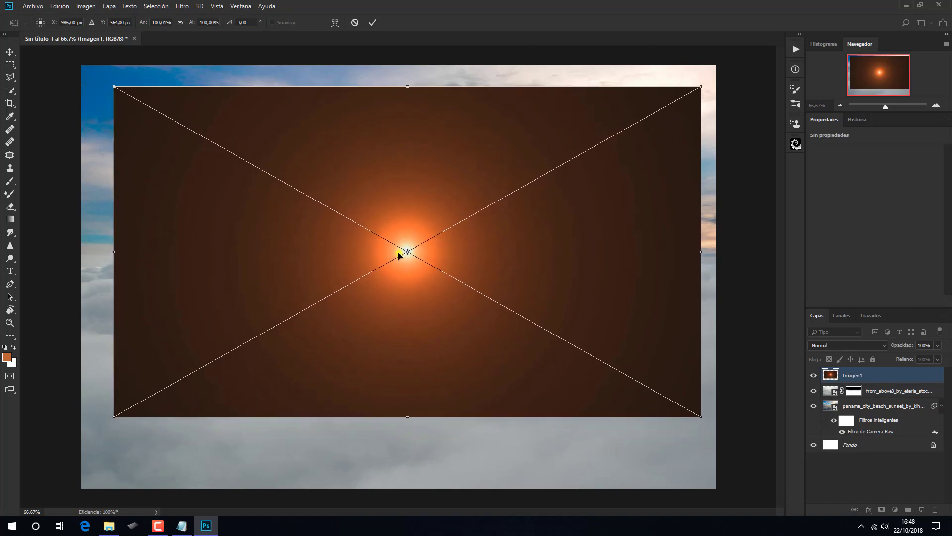
{"action": "scroll", "coordinate": [399, 258], "scroll_direction": "down", "scroll_amount": 2}
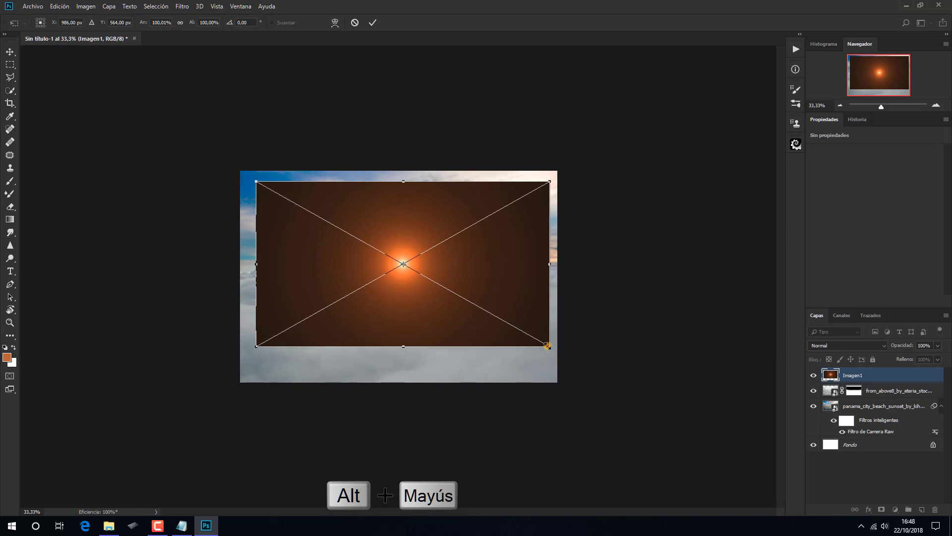
{"action": "left_click_drag", "start_coordinate": [548, 346], "coordinate": [627, 410]}
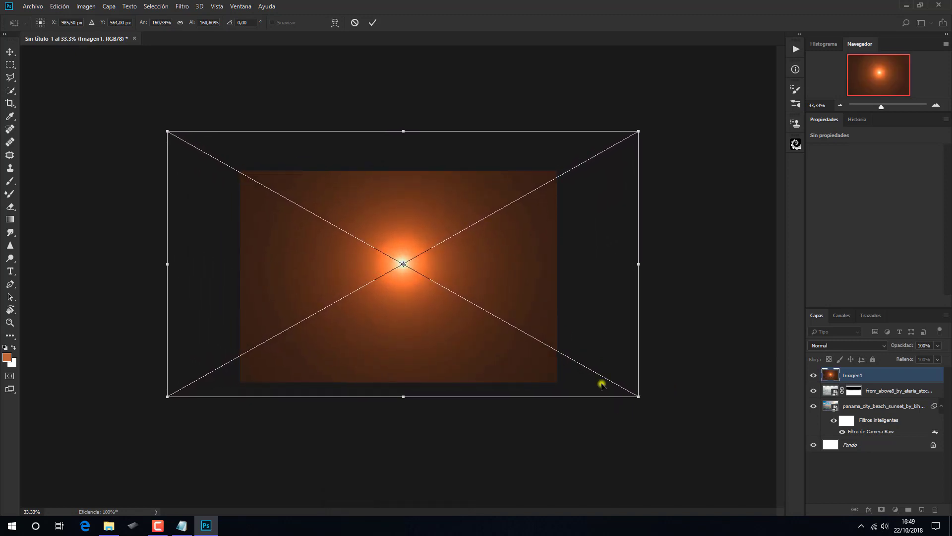
{"action": "left_click", "coordinate": [370, 22]}
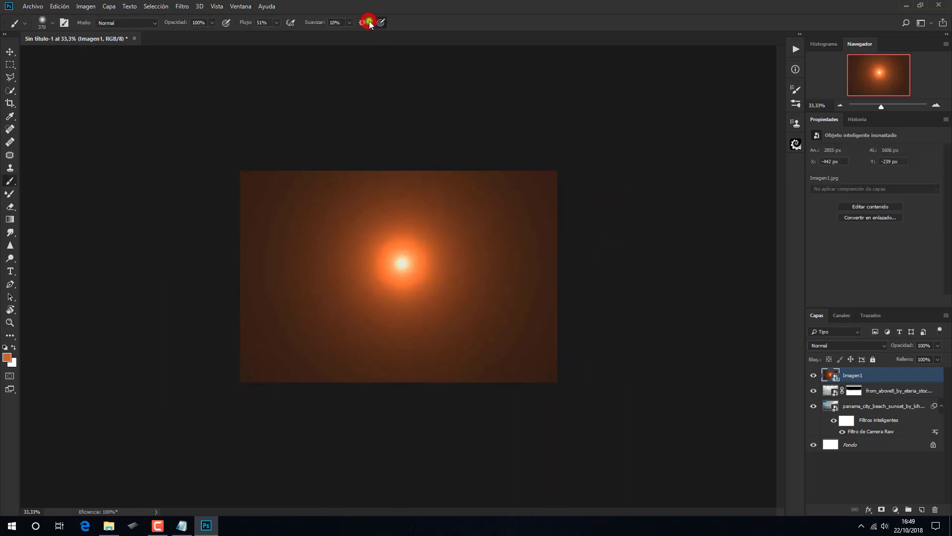
Step: Set the Imagen1 layer's blending mode to Trama
{"action": "left_click", "coordinate": [837, 347]}
{"action": "left_click", "coordinate": [829, 181]}
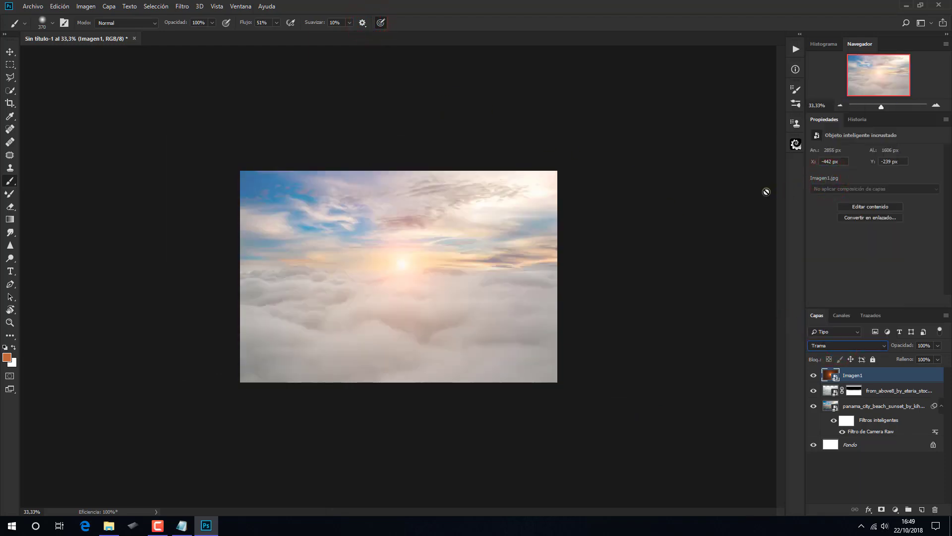
{"action": "key", "text": "ctrl+plus"}
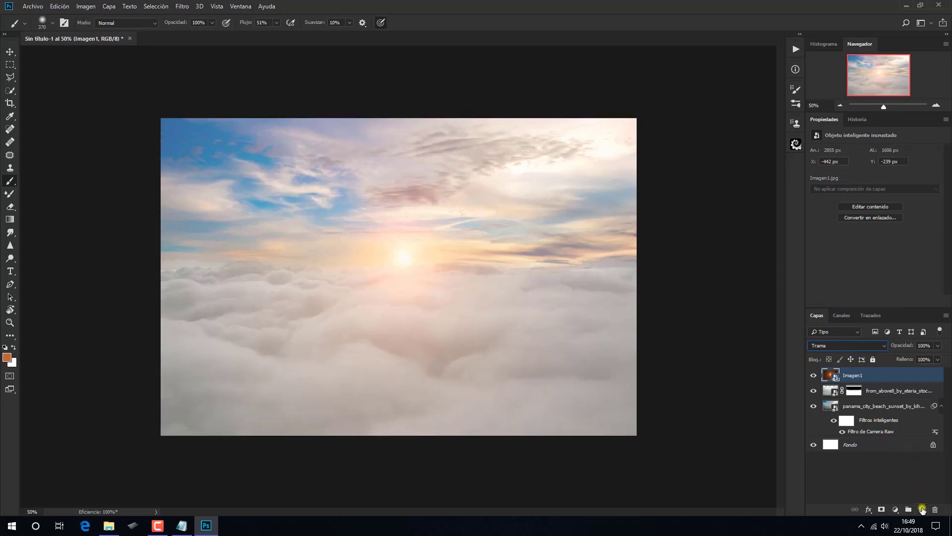
Step: Create a new empty layer above Imagen1 and give it the Naranja colour label
{"action": "left_click", "coordinate": [922, 508]}
{"action": "right_click", "coordinate": [813, 377]}
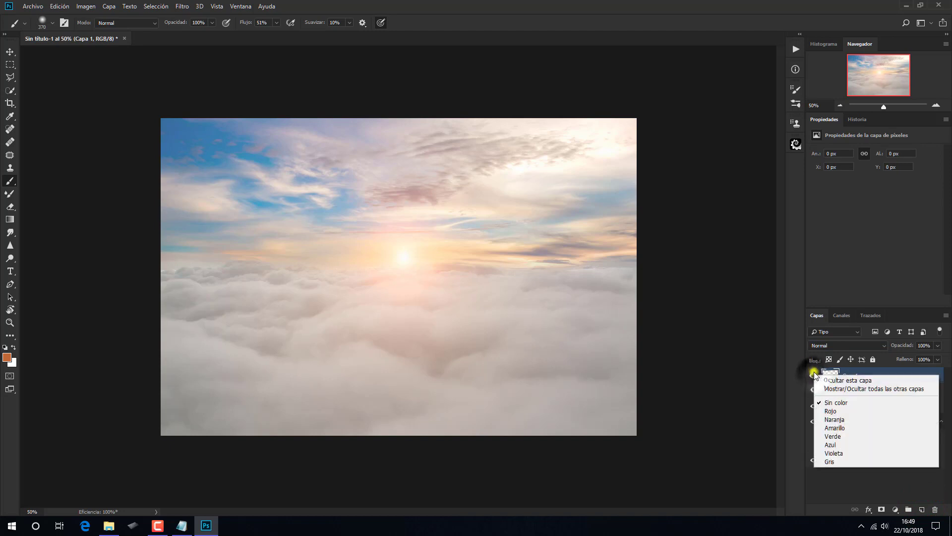
{"action": "left_click", "coordinate": [834, 422]}
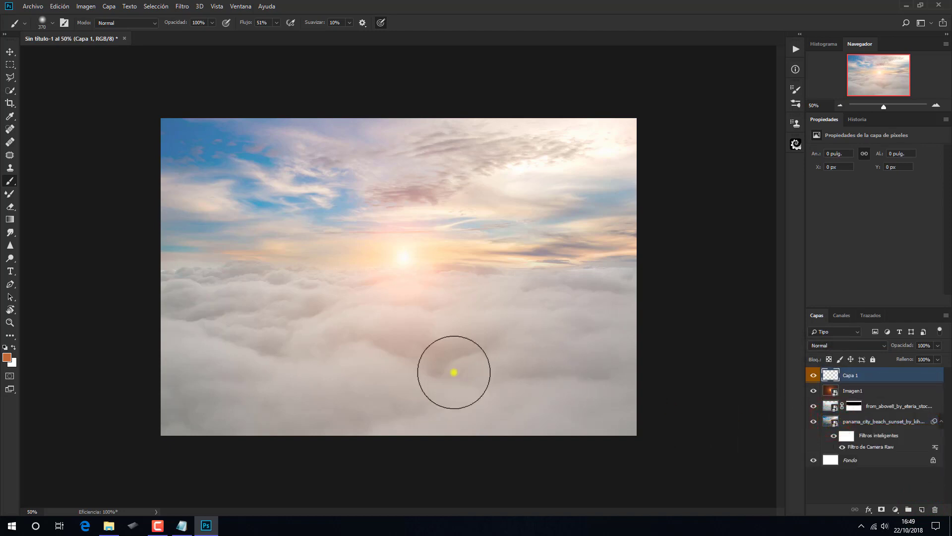
Step: Set the foreground colour to hex c79307
{"action": "left_click", "coordinate": [8, 357]}
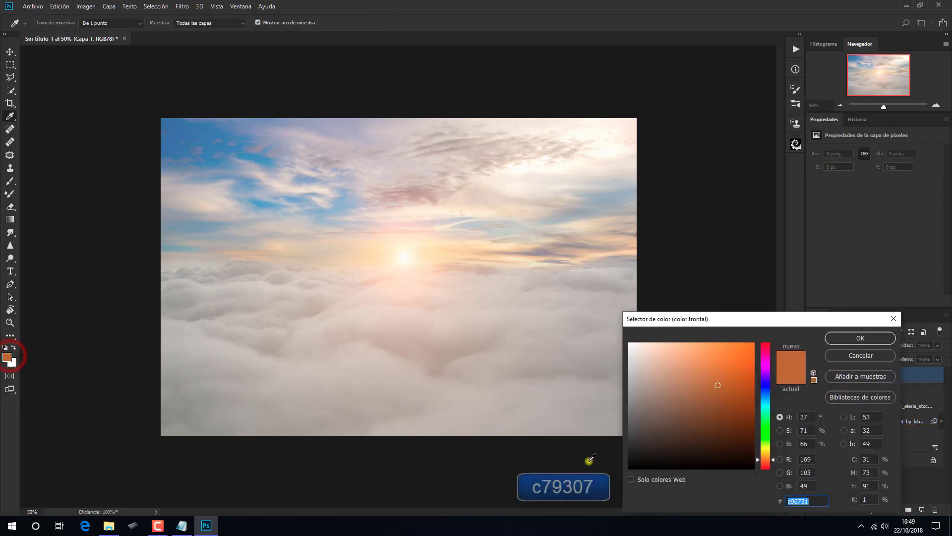
{"action": "right_click", "coordinate": [794, 502]}
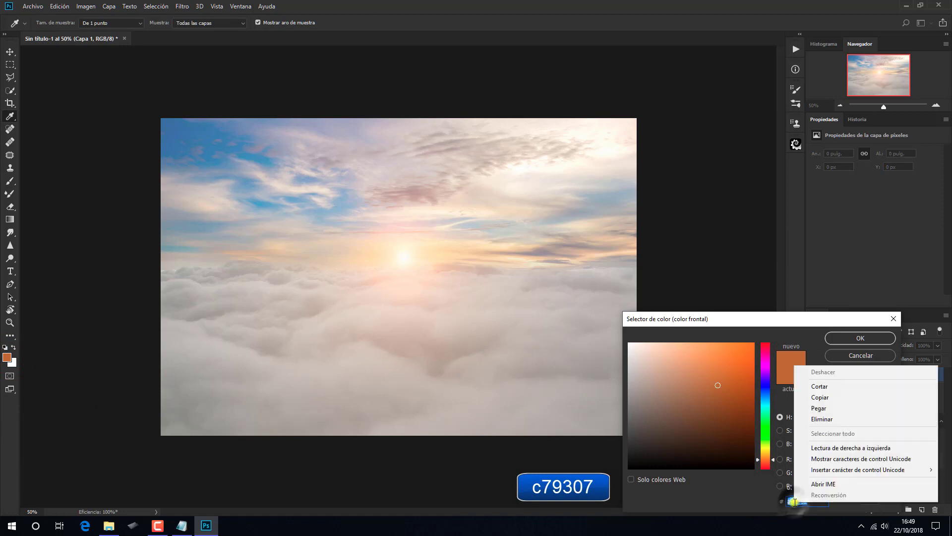
{"action": "left_click", "coordinate": [816, 407]}
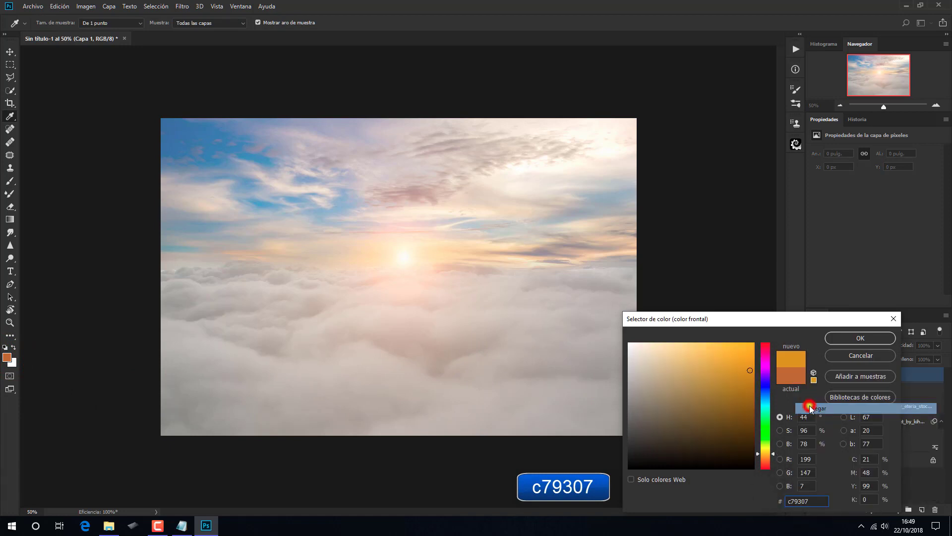
{"action": "left_click", "coordinate": [847, 338]}
{"action": "key", "text": "b"}
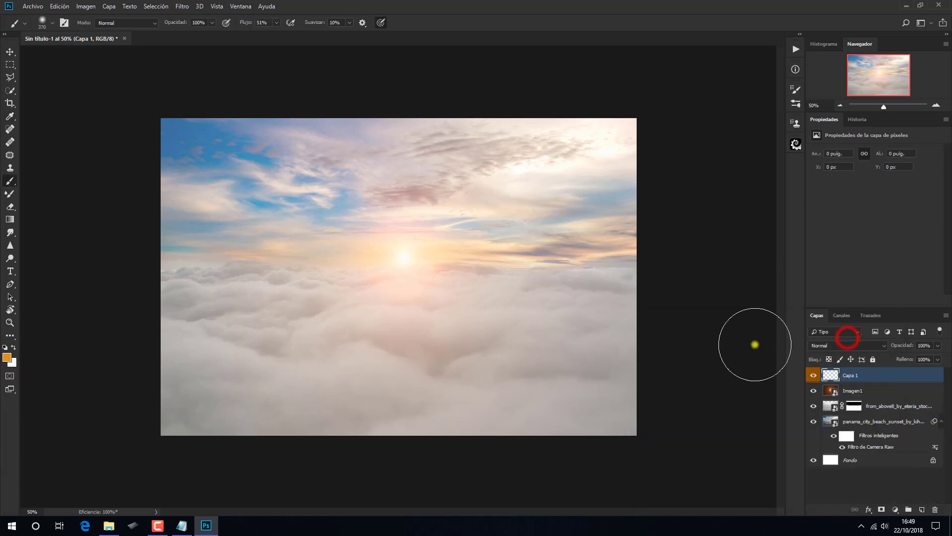
Step: Draw a radial foreground-to-transparent gradient outward from the sun's centre, about 505 px across, on Capa 1
{"action": "left_click", "coordinate": [10, 219]}
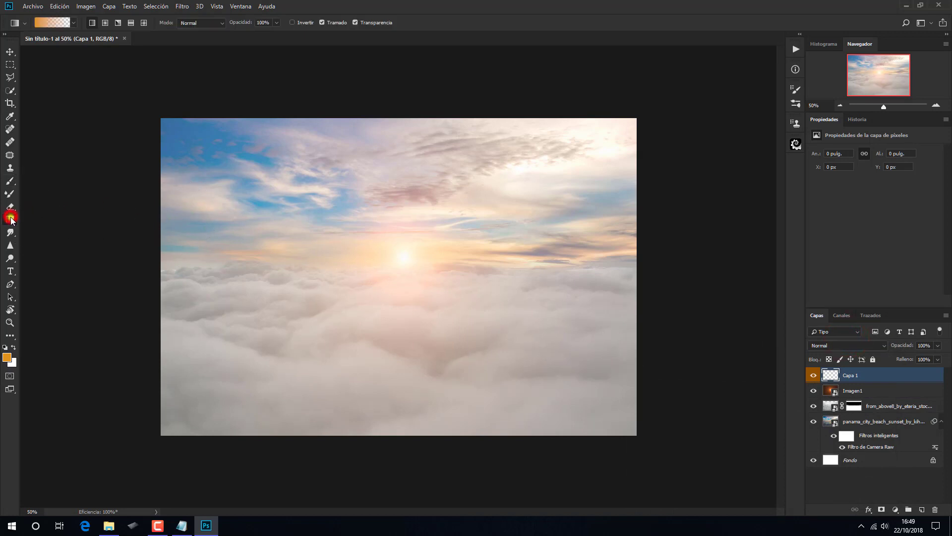
{"action": "left_click", "coordinate": [104, 23]}
{"action": "left_click_drag", "start_coordinate": [404, 259], "coordinate": [452, 291]}
Step: Stretch the orange glow to about 2105 × 899 px and set its layer's blending mode to Trama
{"action": "key", "text": "ctrl+t"}
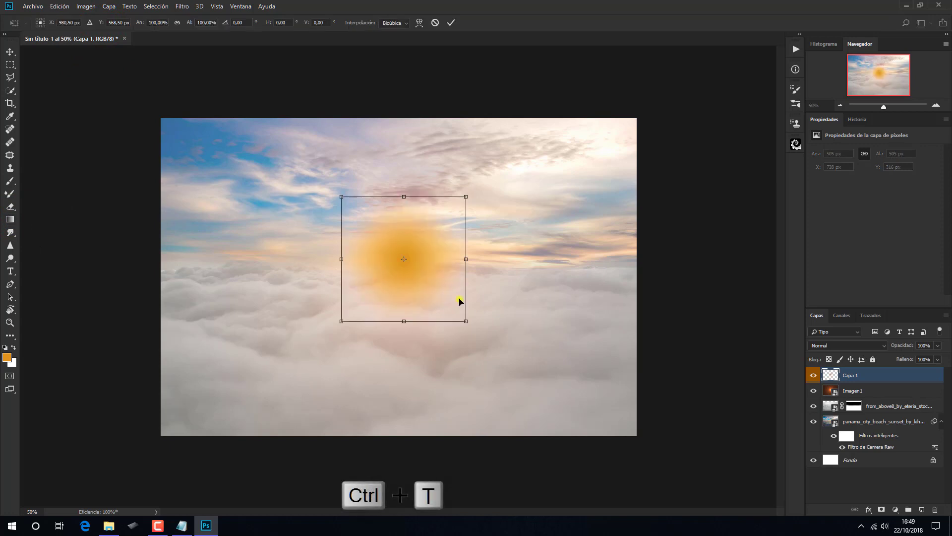
{"action": "left_click_drag", "start_coordinate": [468, 261], "coordinate": [665, 270]}
{"action": "left_click_drag", "start_coordinate": [403, 321], "coordinate": [404, 377]}
{"action": "left_click", "coordinate": [451, 23]}
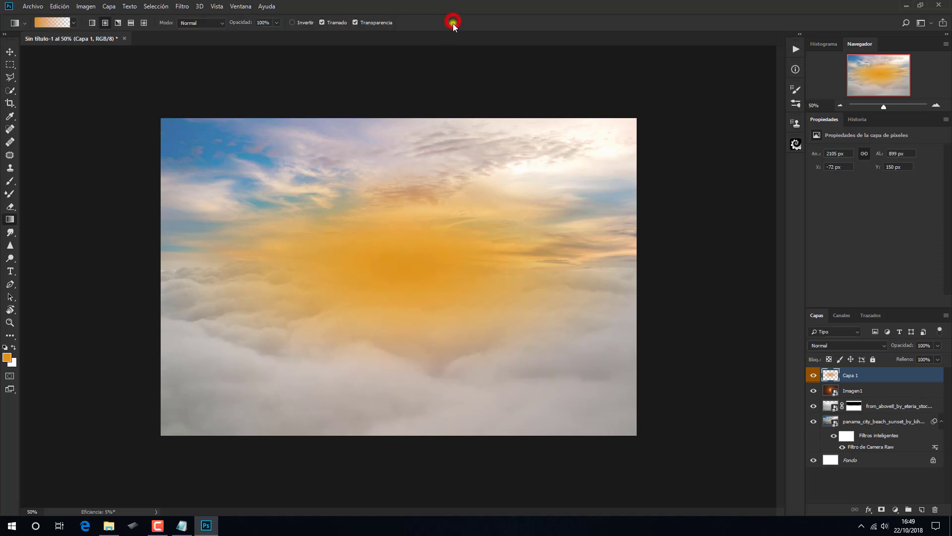
{"action": "left_click", "coordinate": [831, 344]}
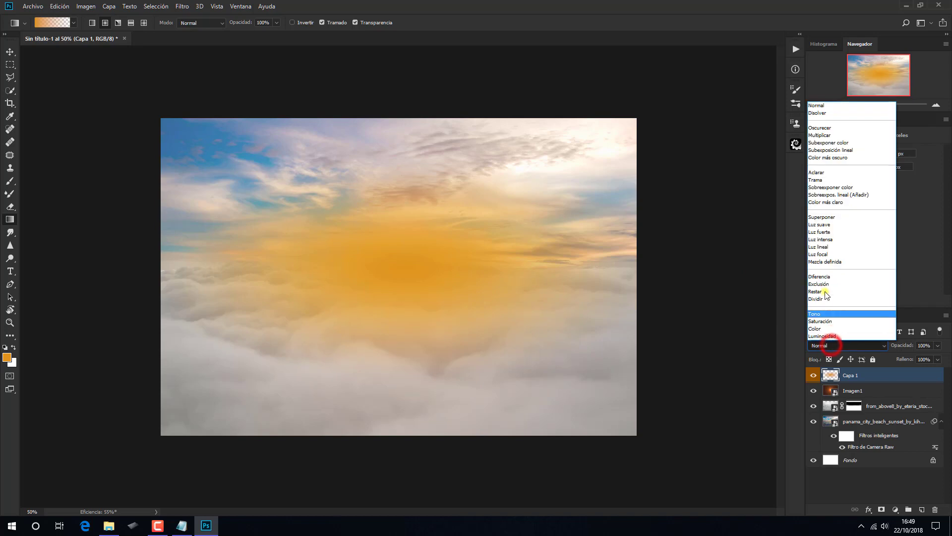
{"action": "left_click", "coordinate": [823, 181]}
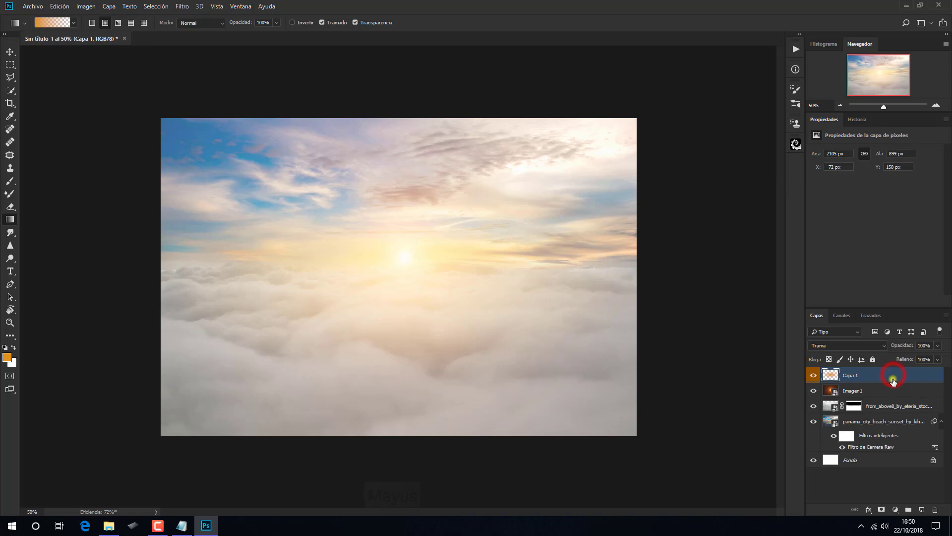
Step: Group all layers from Capa 1 down to the beach photo and name the group "fondo"
{"action": "key", "text": "shift"}
{"action": "left_click", "coordinate": [909, 423], "text": "shift"}
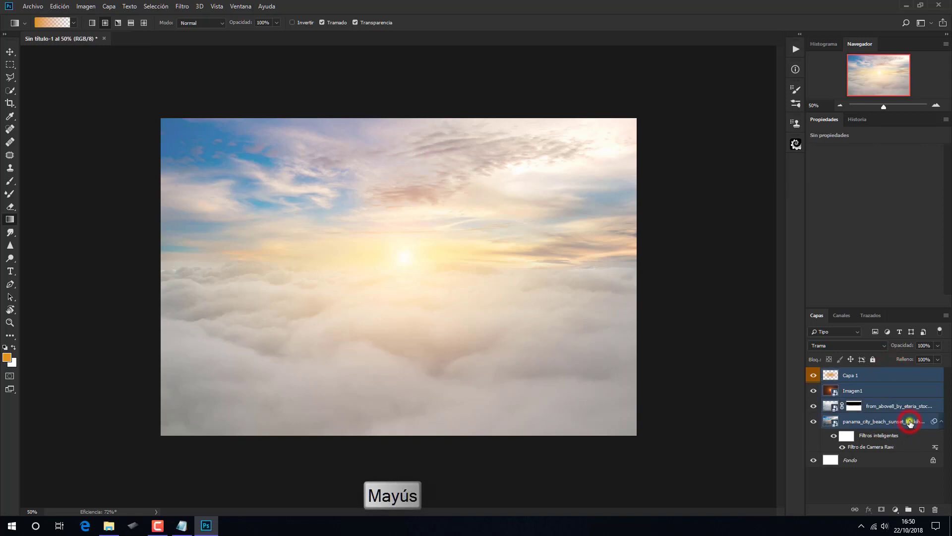
{"action": "key", "text": "ctrl+g"}
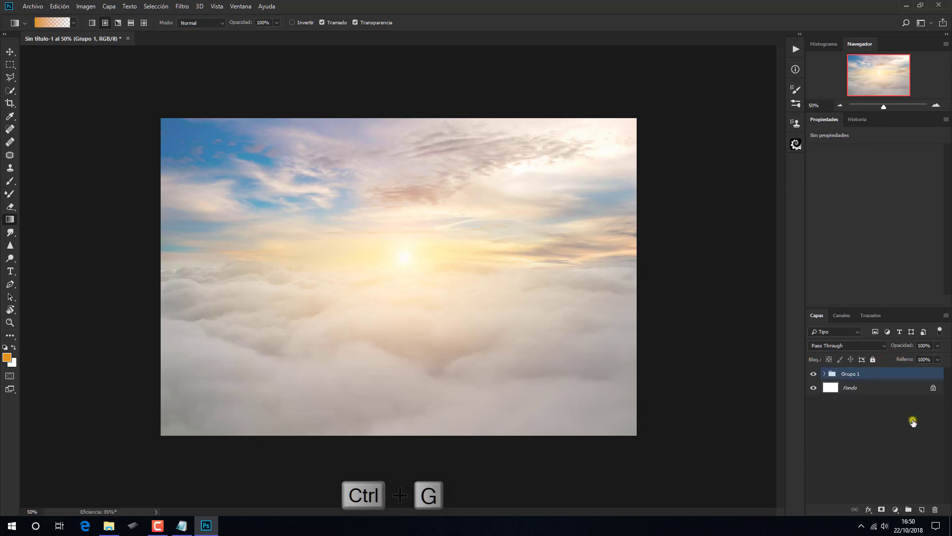
{"action": "double_click", "coordinate": [852, 374]}
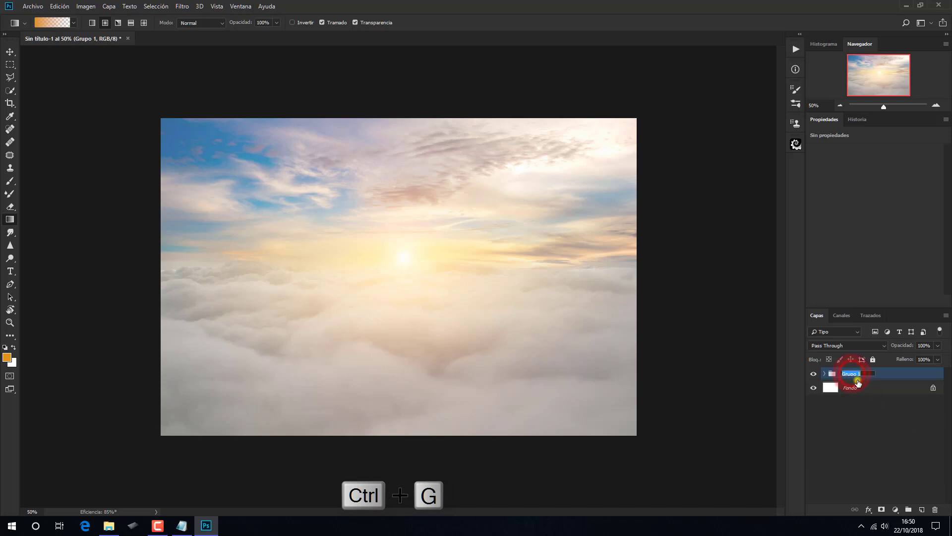
{"action": "type", "text": "fondo"}
{"action": "key", "text": "Return"}
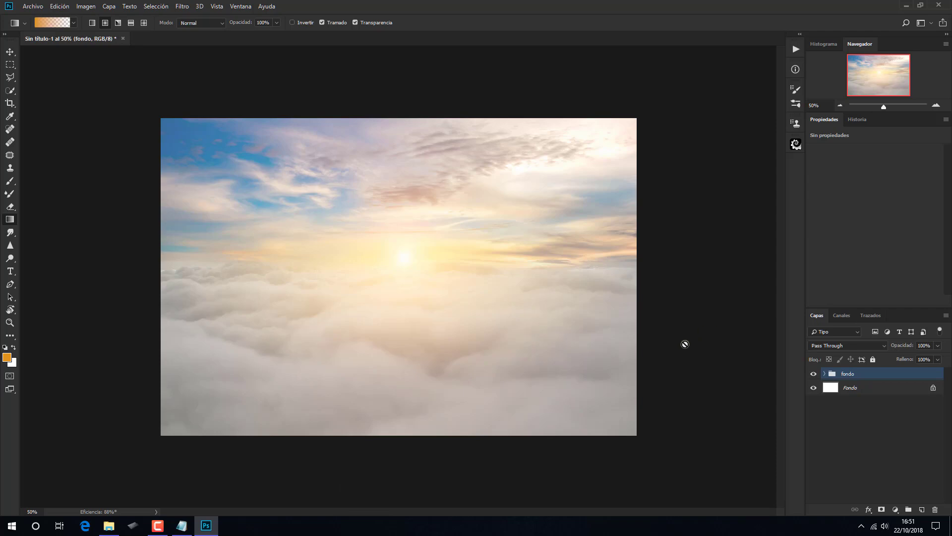
Step: Place the stone_wall_by_goblin_stock image from the Recursos tutorial folder into the composition as a new layer above the fondo group
{"action": "left_click", "coordinate": [108, 525]}
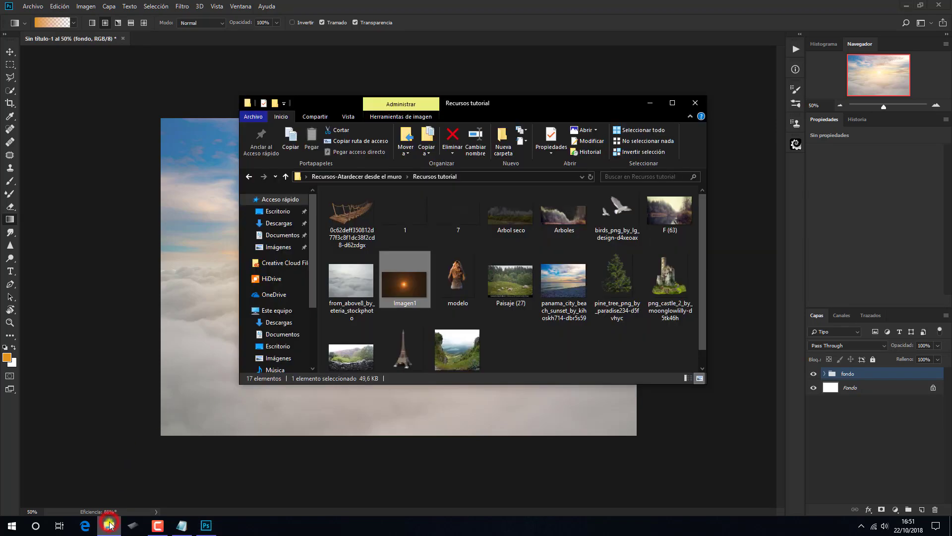
{"action": "left_click_drag", "start_coordinate": [351, 356], "coordinate": [365, 419]}
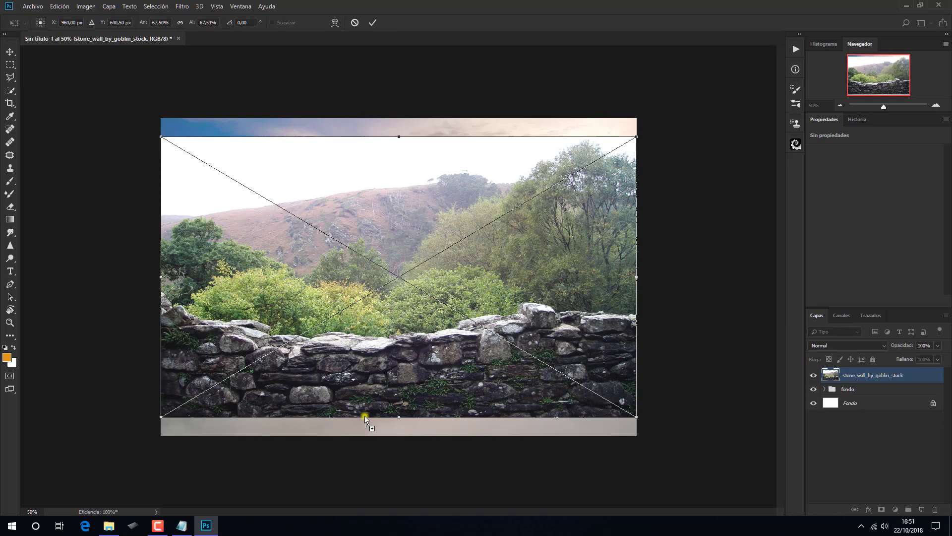
{"action": "left_click", "coordinate": [373, 22]}
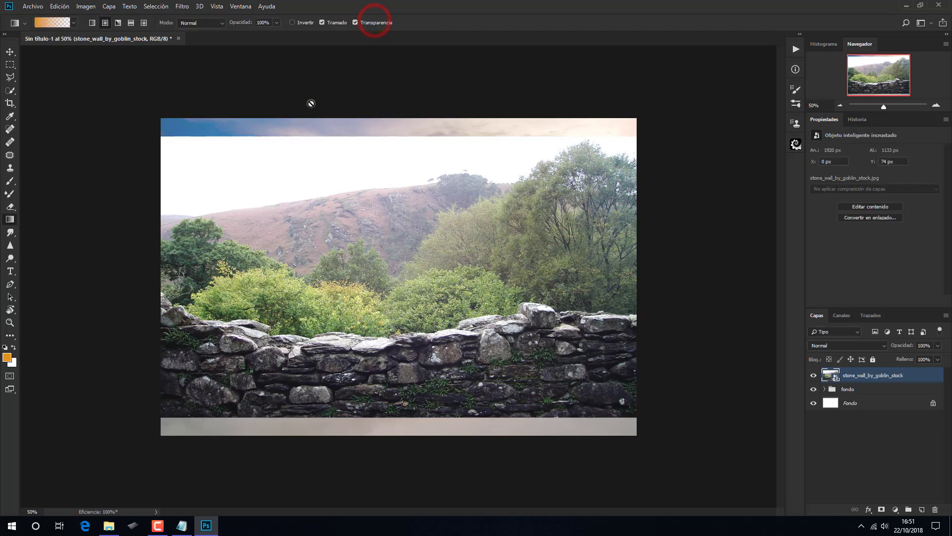
Step: Select the stone wall with the Quick Selection tool, leaving out the trees and hill, and contract the selection
{"action": "left_click", "coordinate": [11, 91]}
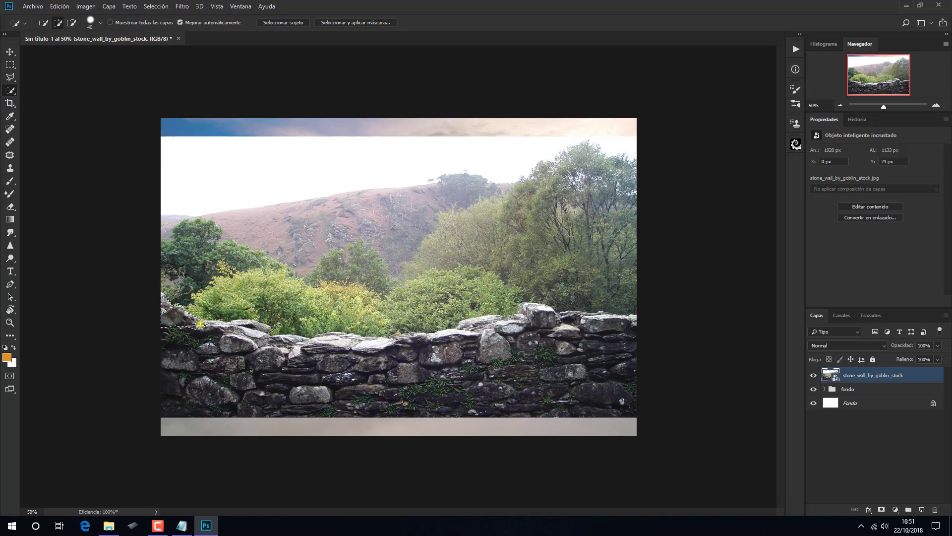
{"action": "mouse_move", "coordinate": [201, 324]}
{"action": "left_mouse_down"}
{"action": "mouse_move", "coordinate": [316, 345]}
{"action": "mouse_move", "coordinate": [451, 336]}
{"action": "mouse_move", "coordinate": [511, 326]}
{"action": "mouse_move", "coordinate": [525, 310]}
{"action": "mouse_move", "coordinate": [627, 327]}
{"action": "mouse_move", "coordinate": [605, 349]}
{"action": "mouse_move", "coordinate": [448, 376]}
{"action": "mouse_move", "coordinate": [351, 388]}
{"action": "mouse_move", "coordinate": [223, 383]}
{"action": "left_mouse_up"}
{"action": "left_click", "coordinate": [156, 6]}
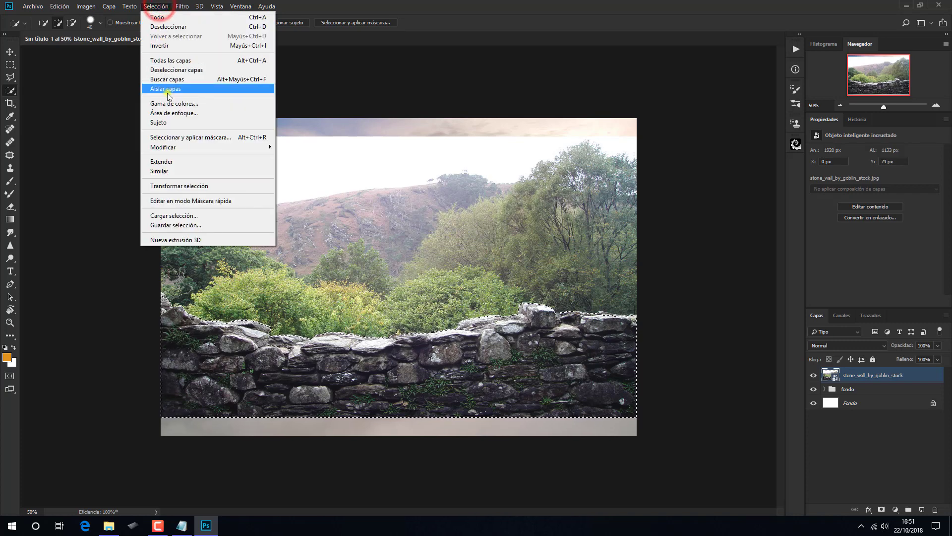
{"action": "mouse_move", "coordinate": [171, 147]}
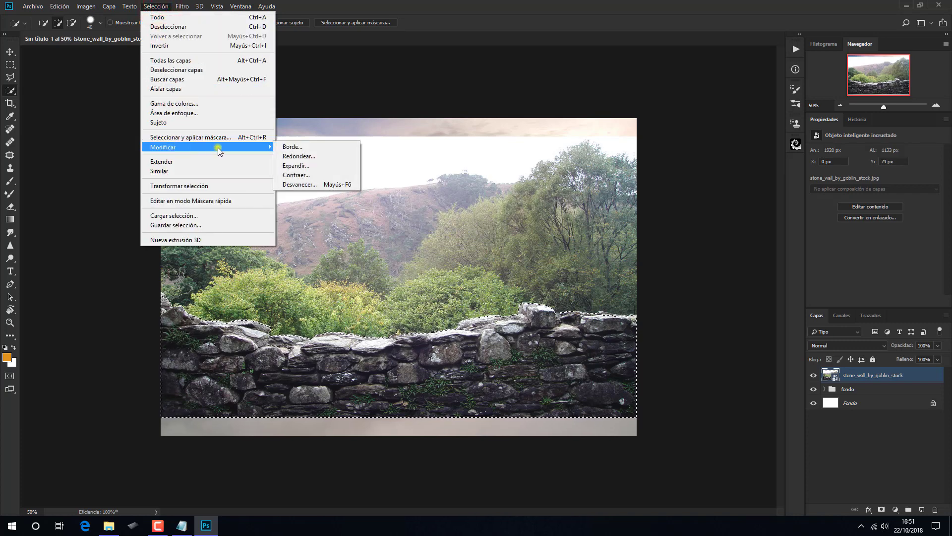
{"action": "left_click", "coordinate": [302, 177]}
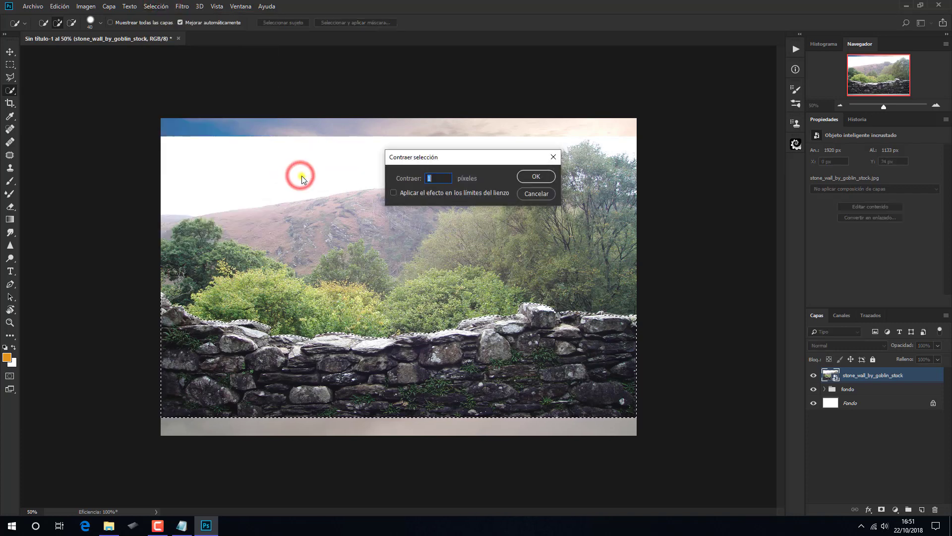
{"action": "left_click", "coordinate": [526, 177]}
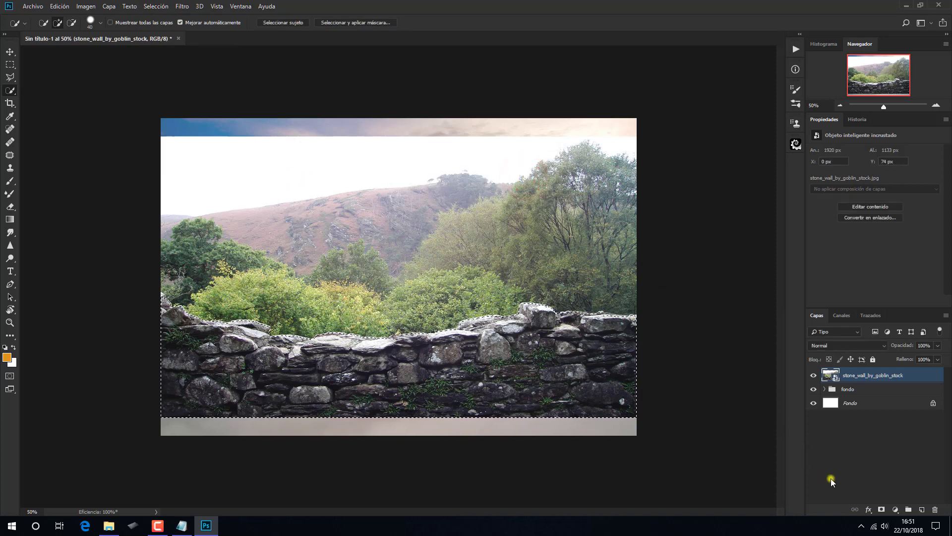
Step: Mask the stone wall layer to the selection and move the wall down to cover the canvas's lower edge
{"action": "left_click", "coordinate": [881, 509]}
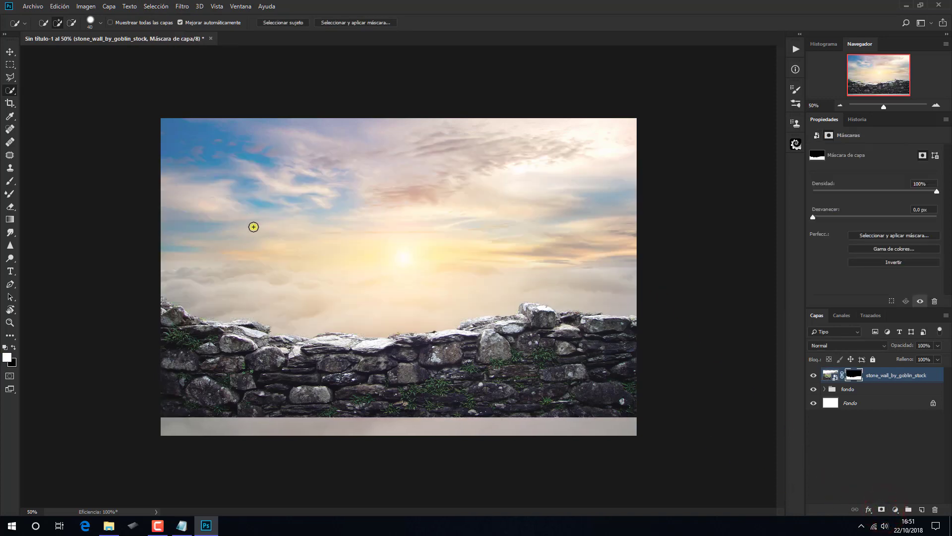
{"action": "left_click", "coordinate": [10, 52]}
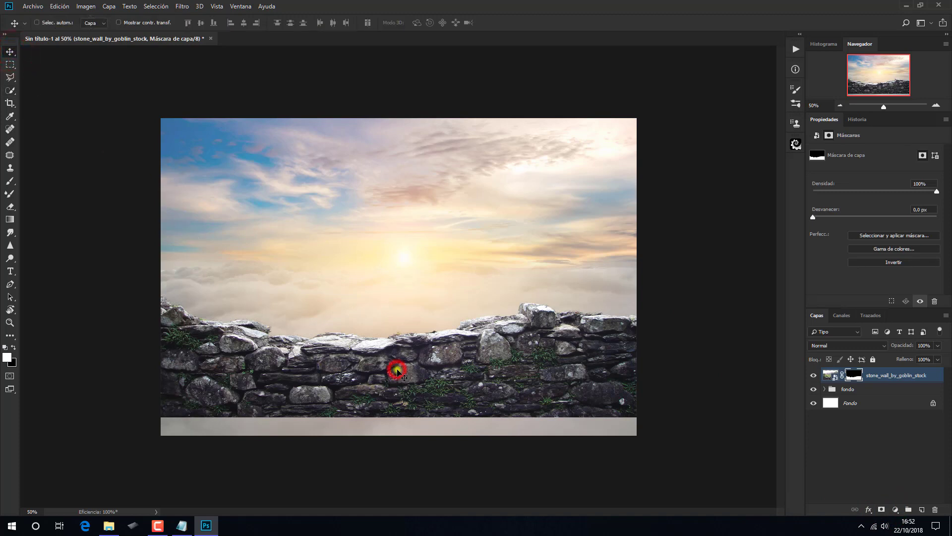
{"action": "left_click_drag", "start_coordinate": [397, 370], "coordinate": [402, 404]}
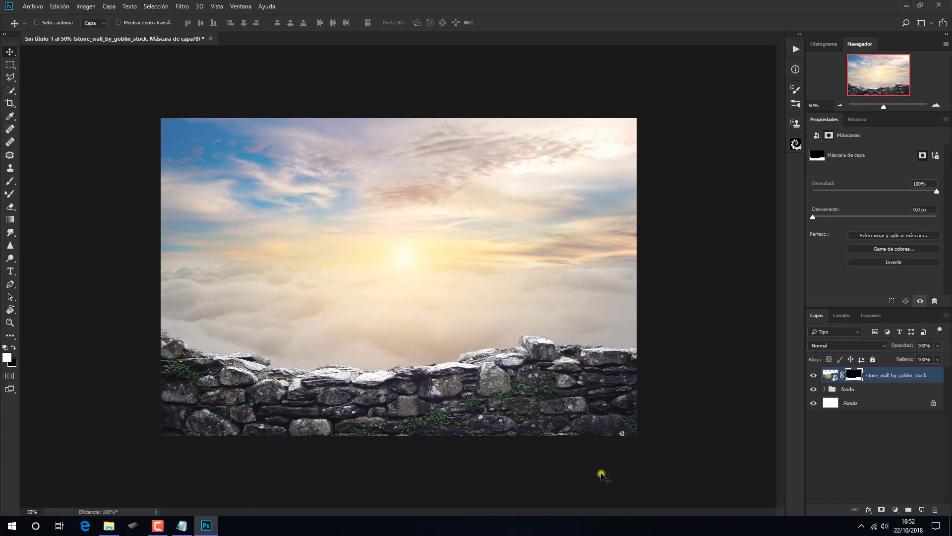
Step: Place the view_over_bavaria_2_by_blokkstox image between the stone wall layer and the fondo group
{"action": "left_click", "coordinate": [861, 389]}
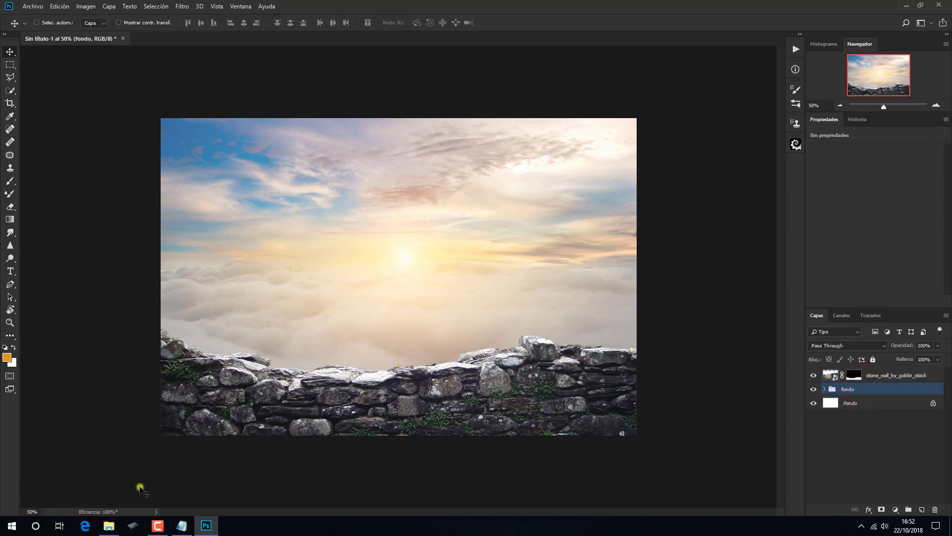
{"action": "left_click", "coordinate": [108, 526]}
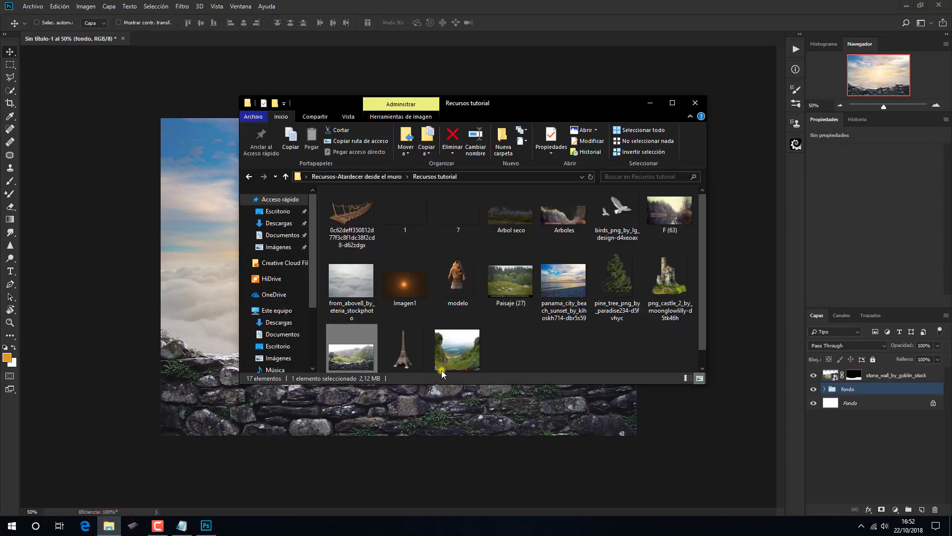
{"action": "left_click_drag", "start_coordinate": [442, 370], "coordinate": [424, 420]}
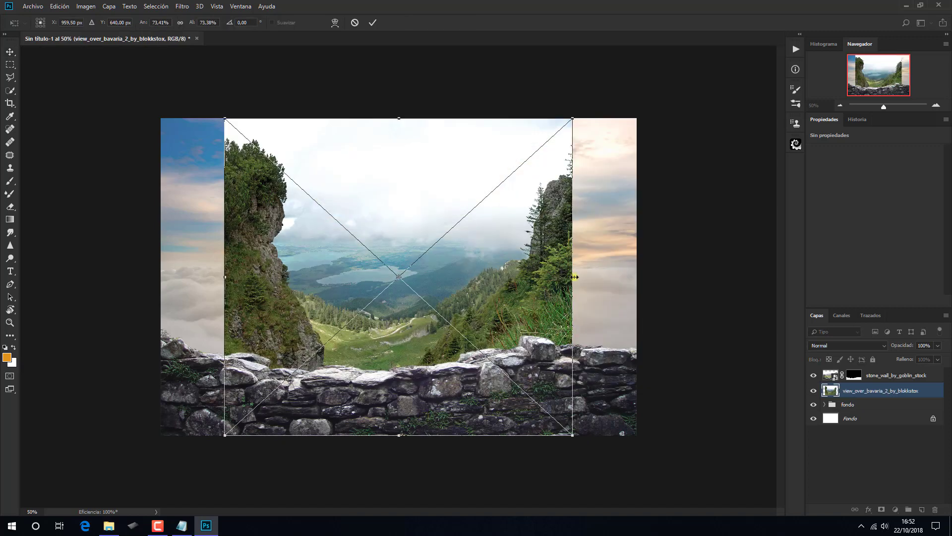
Step: Stretch the valley photo to 116,25% width at 73,38% height, lower it to Y 704 px and apply the transformation
{"action": "left_click_drag", "start_coordinate": [574, 277], "coordinate": [661, 272]}
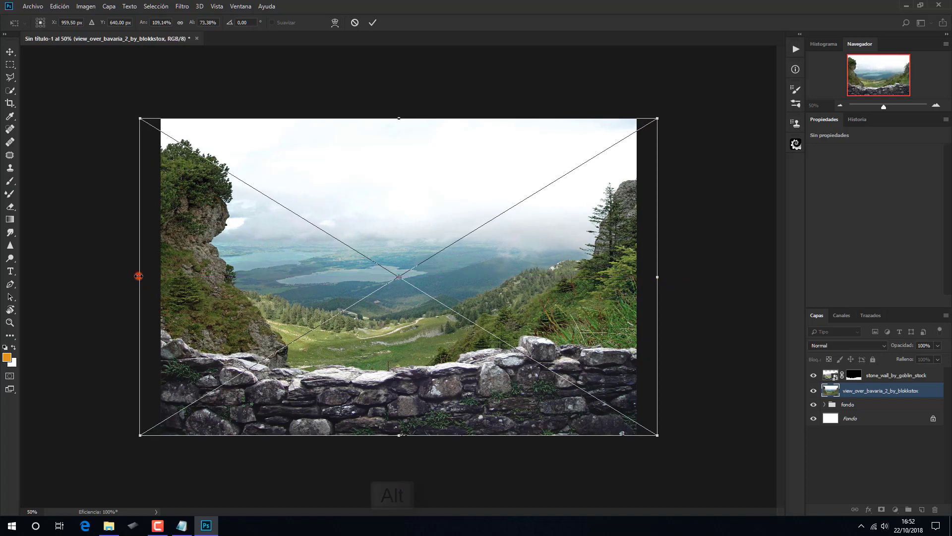
{"action": "left_click_drag", "start_coordinate": [139, 275], "coordinate": [105, 272]}
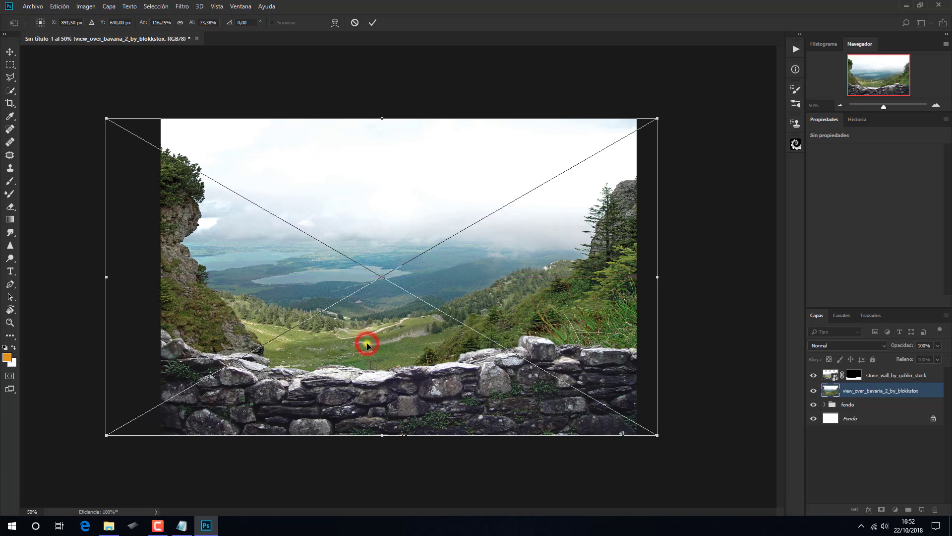
{"action": "left_click_drag", "start_coordinate": [367, 344], "coordinate": [368, 363]}
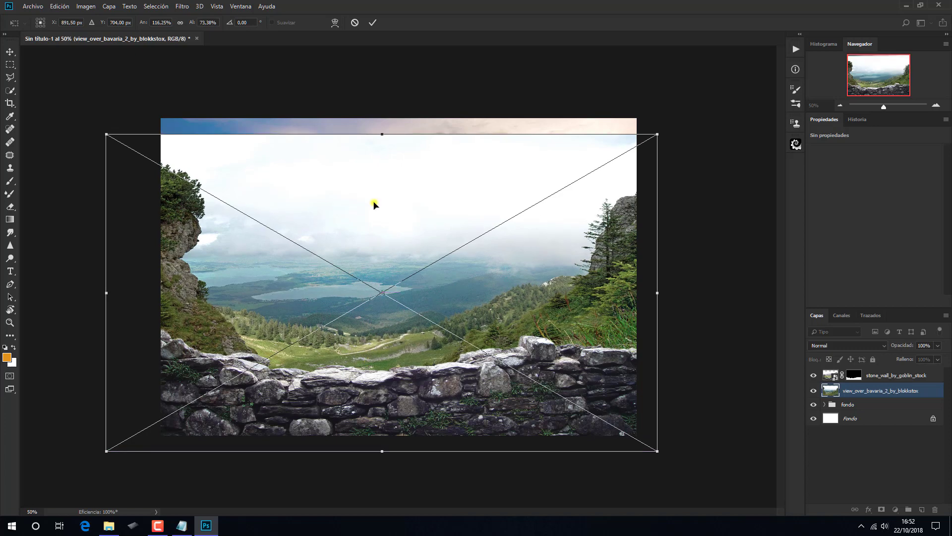
{"action": "left_click", "coordinate": [373, 23]}
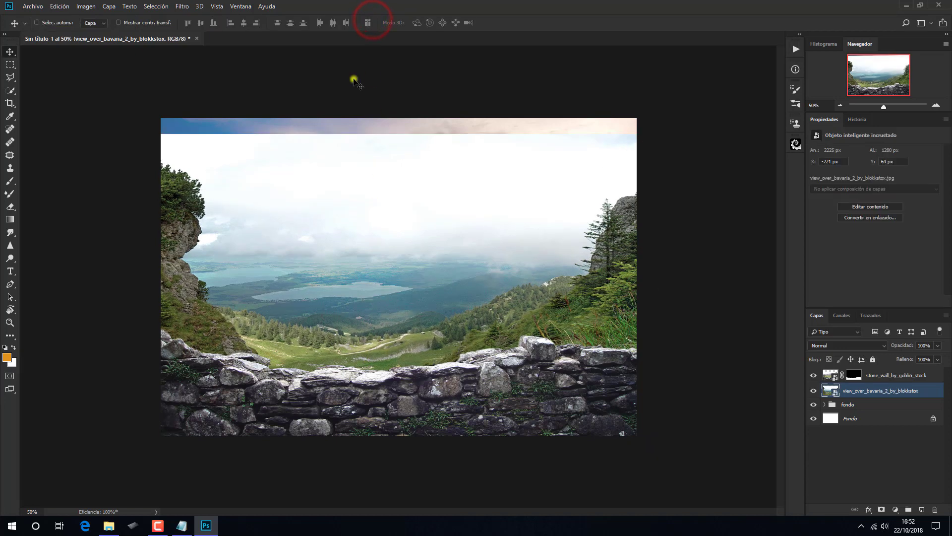
Step: Select the left cliff and the right slope with its trees in the valley photo using the Quick Selection tool
{"action": "left_click", "coordinate": [10, 90]}
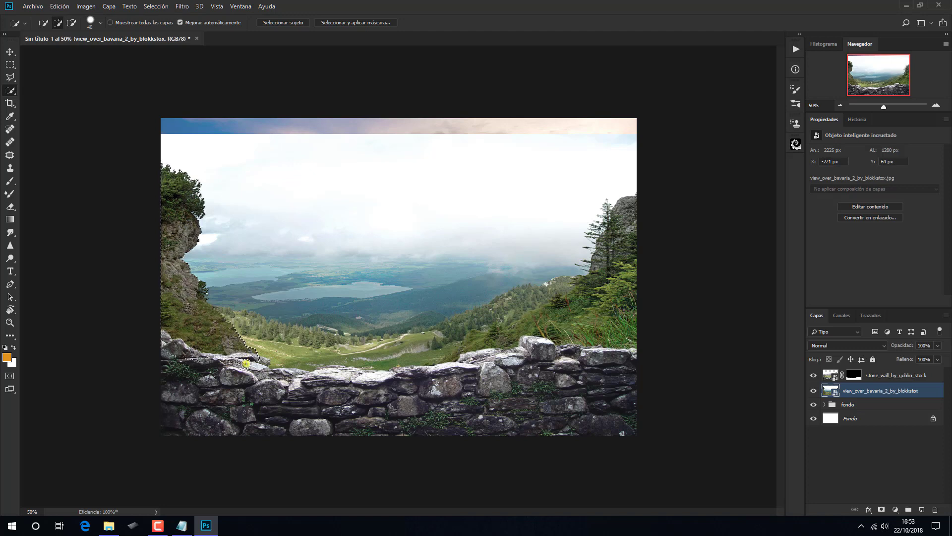
{"action": "left_click_drag", "start_coordinate": [246, 364], "coordinate": [220, 376]}
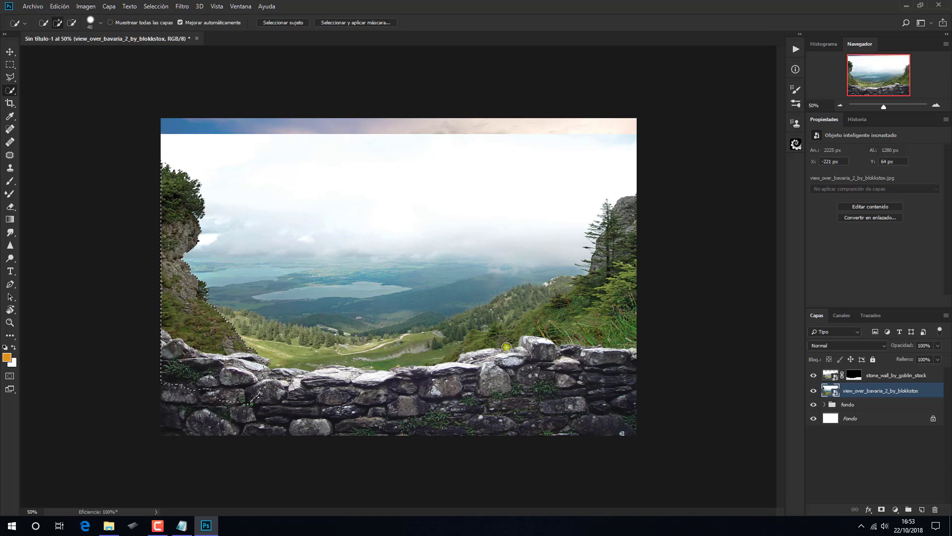
{"action": "mouse_move", "coordinate": [627, 204]}
{"action": "left_mouse_down"}
{"action": "mouse_move", "coordinate": [595, 236]}
{"action": "mouse_move", "coordinate": [601, 274]}
{"action": "mouse_move", "coordinate": [587, 298]}
{"action": "mouse_move", "coordinate": [471, 342]}
{"action": "mouse_move", "coordinate": [441, 379]}
{"action": "mouse_move", "coordinate": [418, 405]}
{"action": "left_mouse_up"}
{"action": "left_click_drag", "start_coordinate": [500, 424], "coordinate": [597, 421]}
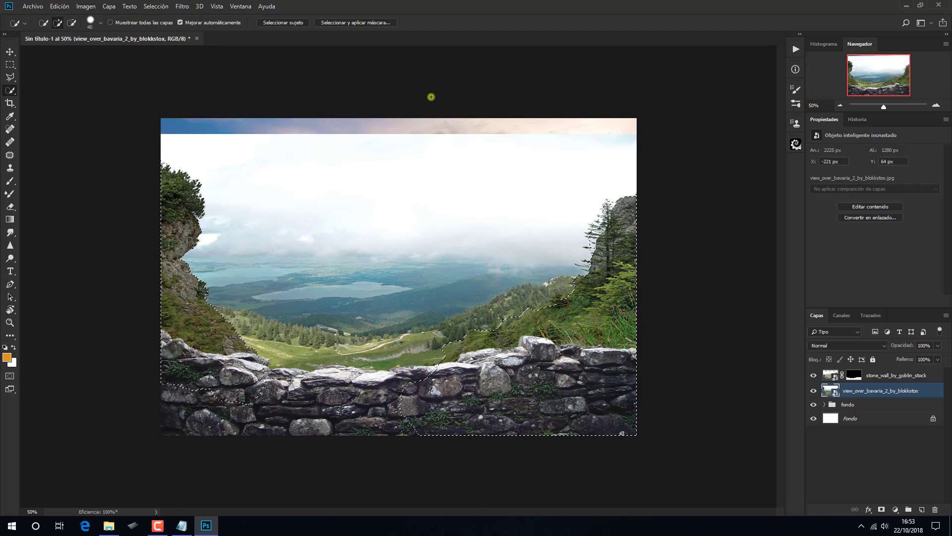
Step: Refine the foliage edges of both cliffs in Select and Mask and output the result to a new layer
{"action": "left_click", "coordinate": [363, 23]}
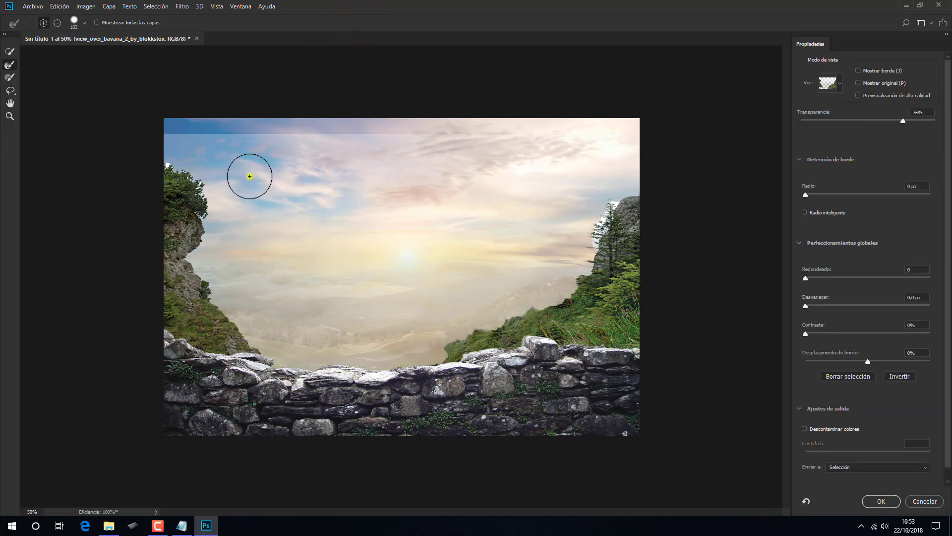
{"action": "left_click_drag", "start_coordinate": [274, 196], "coordinate": [177, 166]}
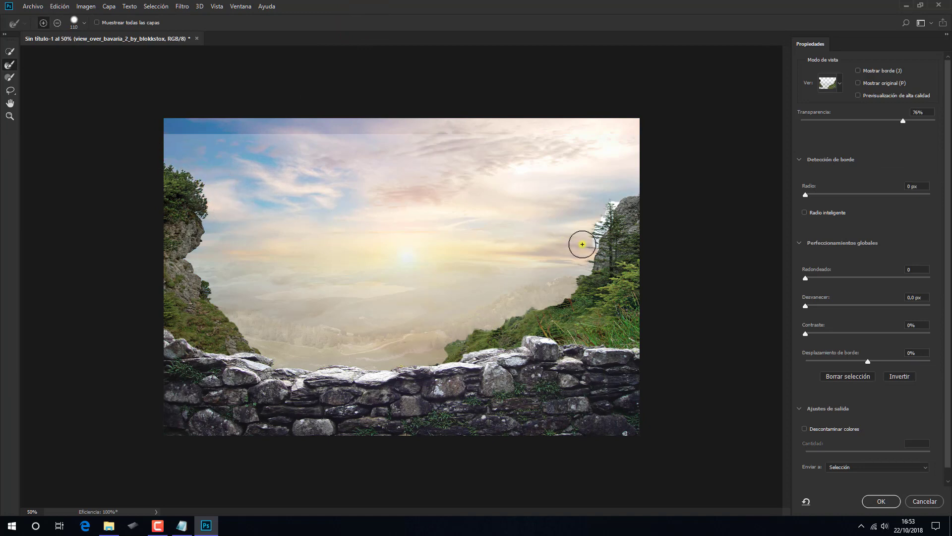
{"action": "left_click_drag", "start_coordinate": [582, 244], "coordinate": [585, 241]}
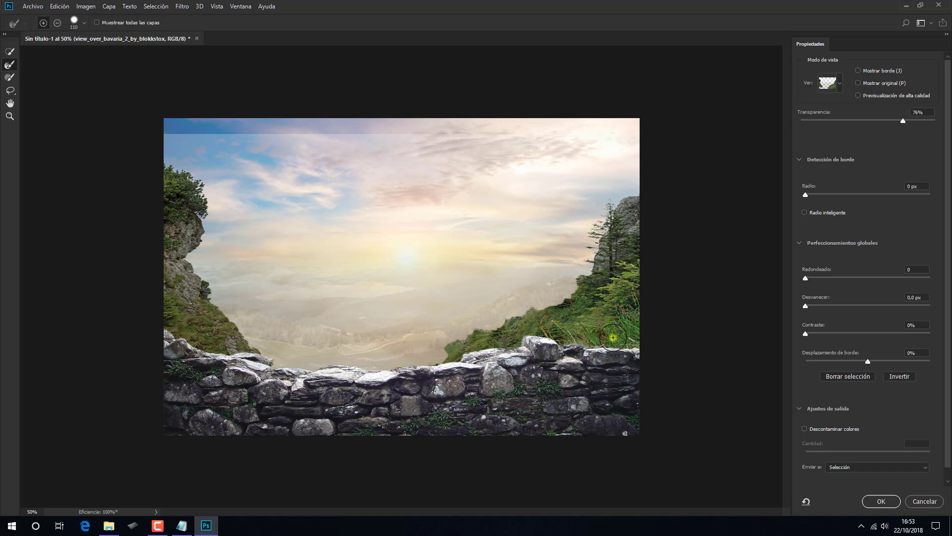
{"action": "left_click", "coordinate": [857, 466]}
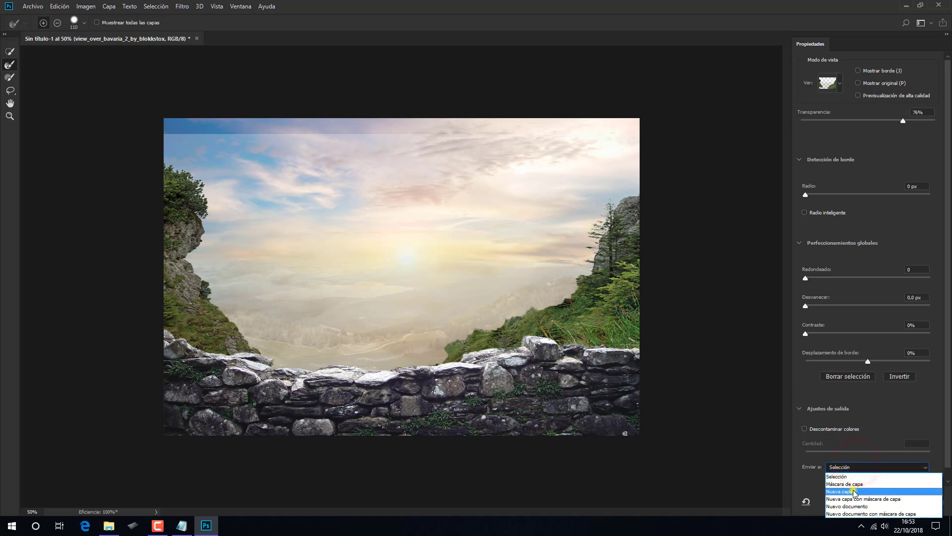
{"action": "left_click", "coordinate": [854, 492]}
{"action": "left_click", "coordinate": [874, 501]}
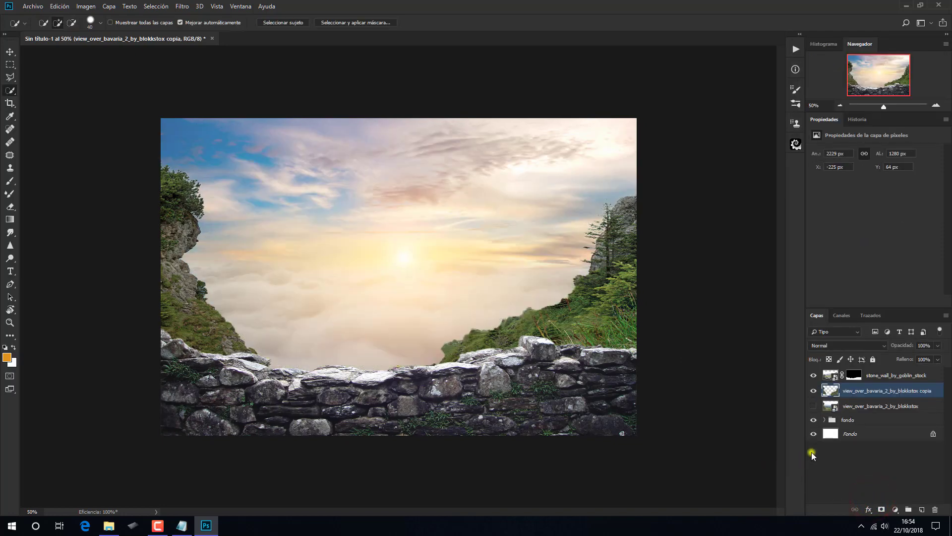
Step: Add a layer mask to the cut-out cliffs layer and prepare a black brush with 50% opacity and 46% flow
{"action": "left_click", "coordinate": [880, 509]}
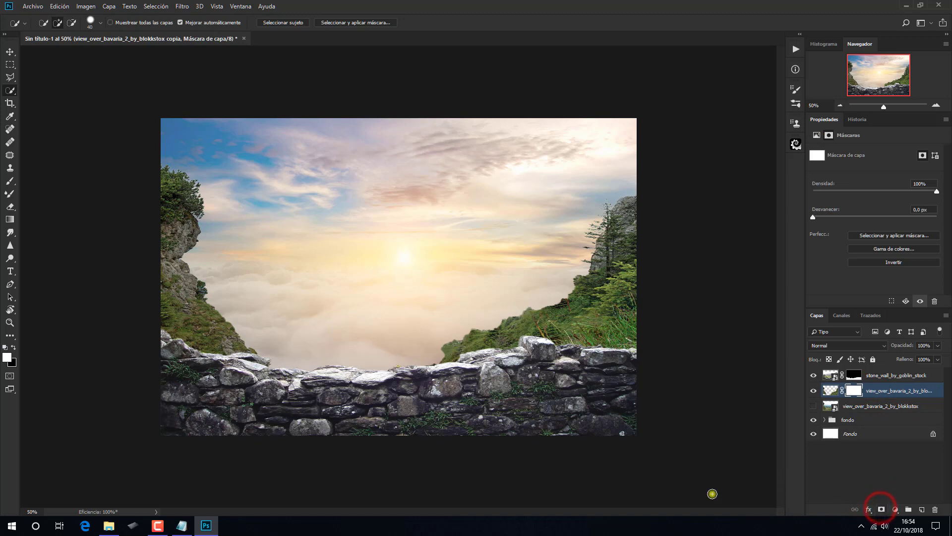
{"action": "left_click", "coordinate": [14, 347]}
{"action": "left_click", "coordinate": [10, 180]}
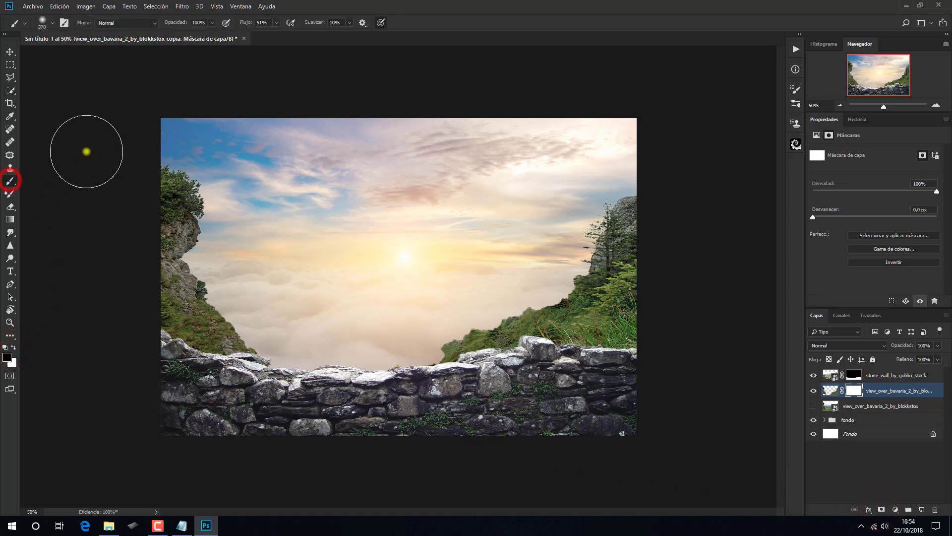
{"action": "left_click", "coordinate": [211, 23]}
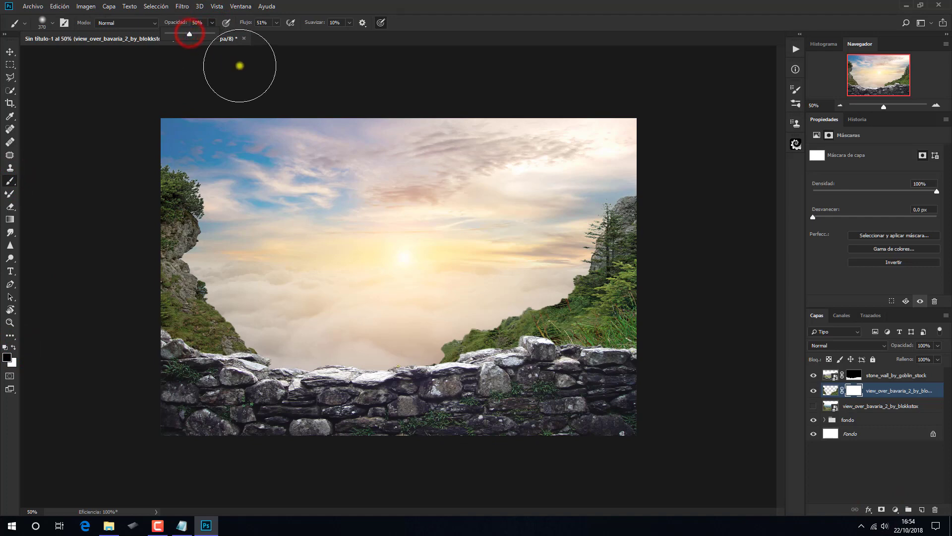
{"action": "left_click", "coordinate": [276, 23]}
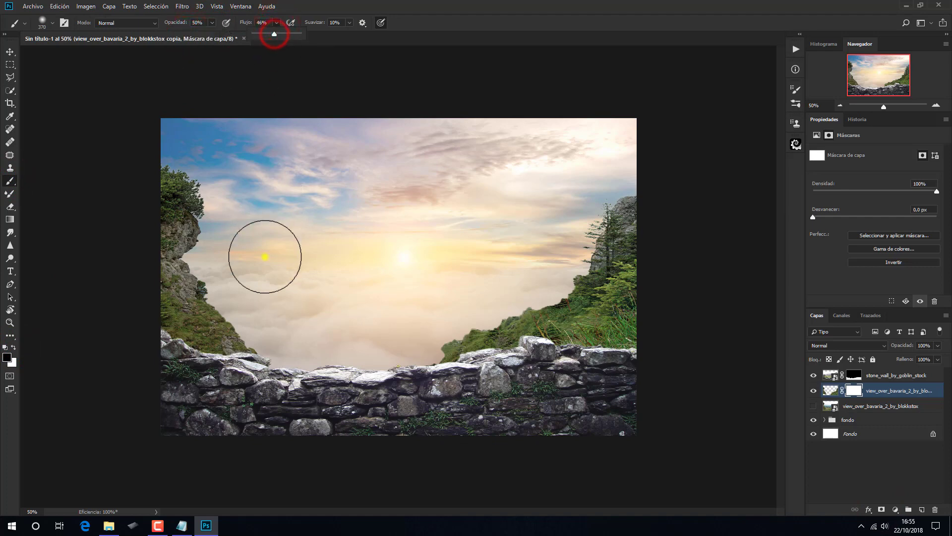
Step: Paint on the cliffs' layer mask to fade the base of the left cliff into the clouds above the wall
{"action": "left_click", "coordinate": [256, 334]}
{"action": "left_click", "coordinate": [228, 348]}
{"action": "left_click", "coordinate": [241, 350]}
{"action": "left_click", "coordinate": [234, 356]}
{"action": "left_click", "coordinate": [229, 349]}
{"action": "left_click", "coordinate": [226, 332]}
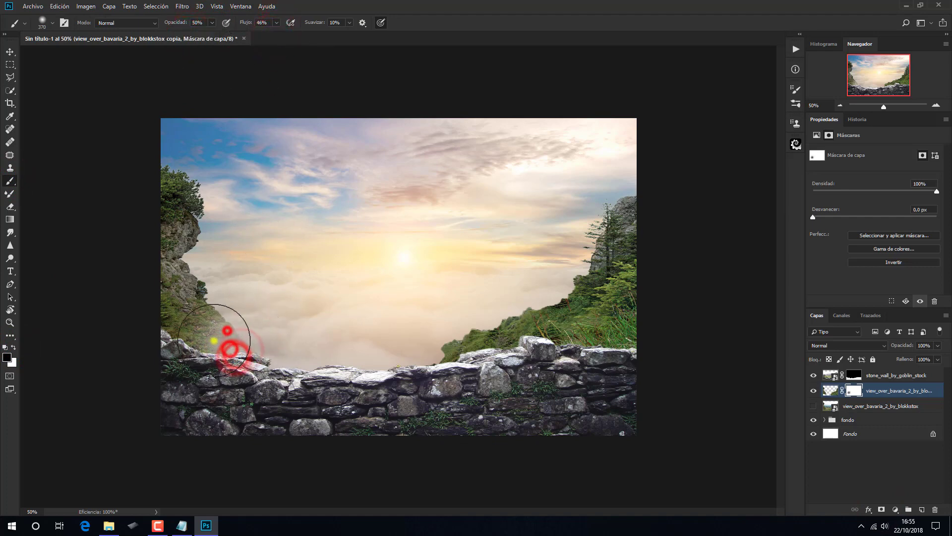
{"action": "left_click", "coordinate": [214, 338]}
{"action": "left_click", "coordinate": [191, 337]}
{"action": "left_click", "coordinate": [171, 334]}
{"action": "left_click", "coordinate": [155, 334]}
{"action": "left_click", "coordinate": [141, 344]}
{"action": "left_click", "coordinate": [200, 366]}
{"action": "left_click", "coordinate": [227, 367]}
{"action": "left_click", "coordinate": [251, 364]}
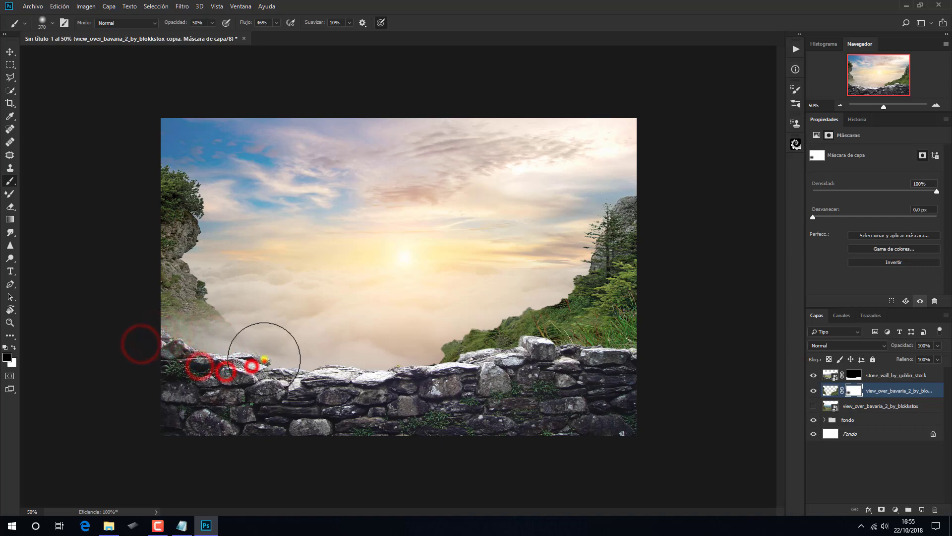
{"action": "left_click", "coordinate": [263, 358]}
{"action": "left_click", "coordinate": [270, 342]}
{"action": "left_click", "coordinate": [257, 317]}
{"action": "left_click", "coordinate": [246, 305]}
{"action": "left_click", "coordinate": [243, 297]}
{"action": "left_click", "coordinate": [254, 316]}
{"action": "left_click", "coordinate": [265, 337]}
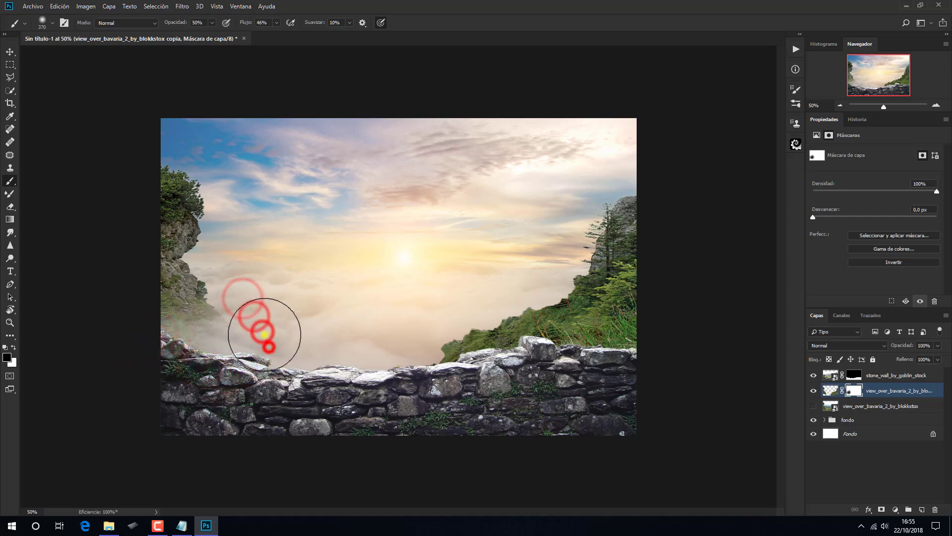
Step: Paint on the cliffs' layer mask to fade the base of the right slope into the clouds along the wall
{"action": "left_click", "coordinate": [418, 353]}
{"action": "left_click", "coordinate": [431, 344]}
{"action": "left_click", "coordinate": [446, 338]}
{"action": "left_click", "coordinate": [425, 363]}
{"action": "left_click", "coordinate": [441, 339]}
{"action": "left_click", "coordinate": [447, 328]}
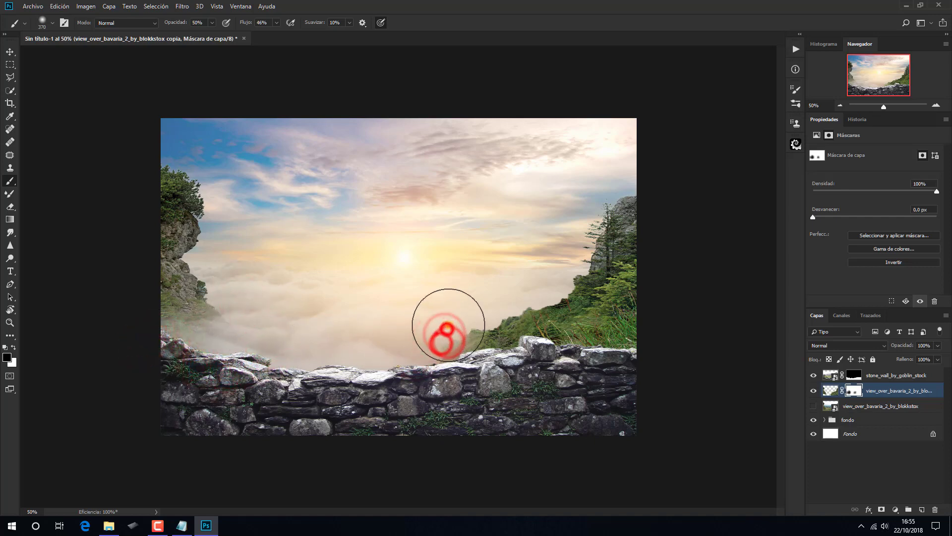
{"action": "left_click", "coordinate": [439, 334]}
{"action": "left_click", "coordinate": [485, 326]}
{"action": "left_click", "coordinate": [491, 321]}
{"action": "left_click", "coordinate": [480, 325]}
{"action": "left_click", "coordinate": [464, 339]}
{"action": "left_click", "coordinate": [480, 322]}
{"action": "left_click", "coordinate": [470, 327]}
{"action": "left_click", "coordinate": [496, 337]}
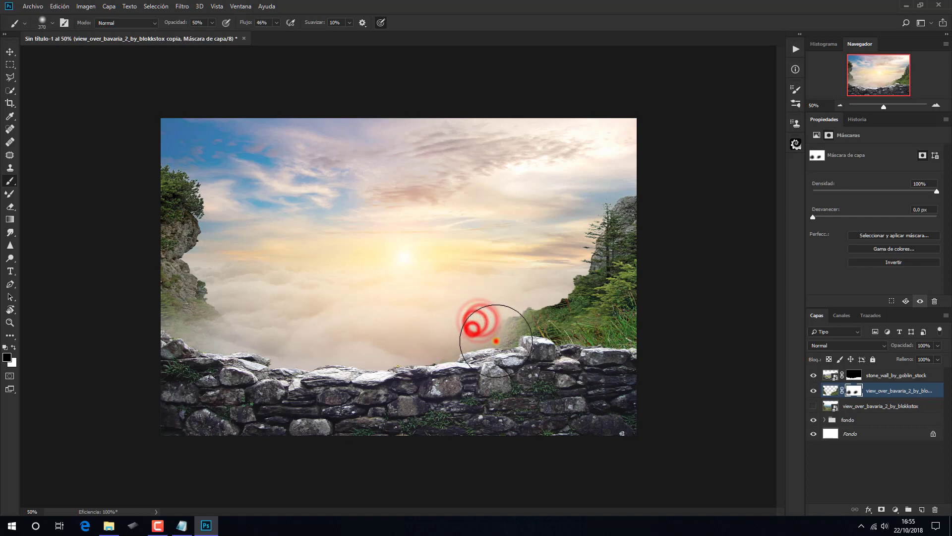
{"action": "left_click", "coordinate": [524, 340]}
{"action": "left_click", "coordinate": [543, 343]}
{"action": "left_click", "coordinate": [552, 349]}
{"action": "left_click", "coordinate": [531, 335]}
{"action": "left_click", "coordinate": [504, 333]}
{"action": "left_click", "coordinate": [479, 322]}
{"action": "left_click", "coordinate": [504, 327]}
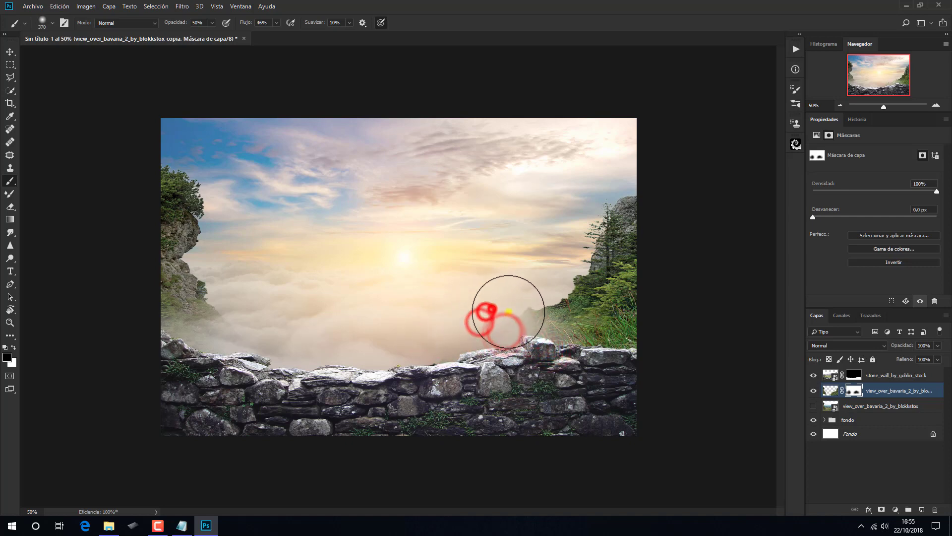
{"action": "left_click", "coordinate": [515, 328]}
{"action": "left_click", "coordinate": [491, 329]}
{"action": "left_click", "coordinate": [546, 350]}
{"action": "left_click", "coordinate": [591, 354]}
{"action": "left_click", "coordinate": [580, 347]}
{"action": "left_click", "coordinate": [598, 336]}
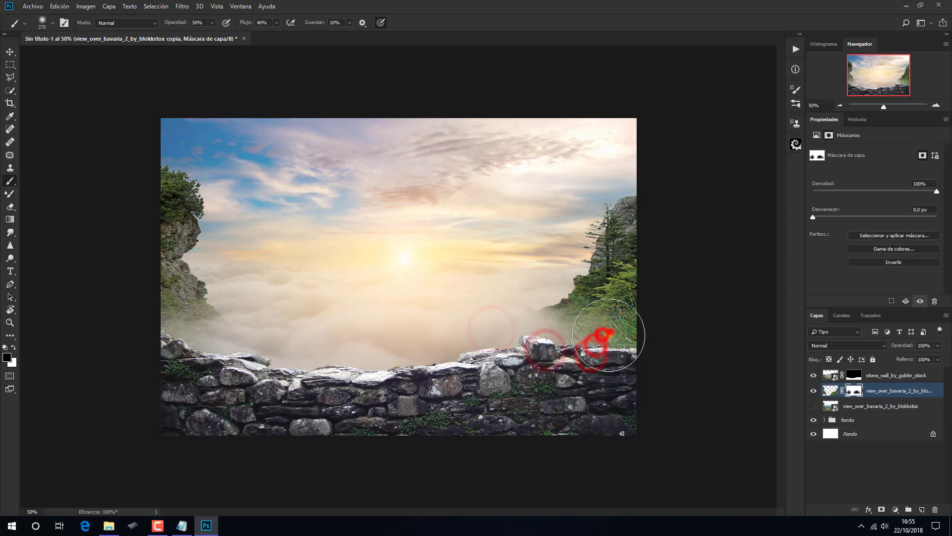
{"action": "left_click", "coordinate": [609, 332]}
{"action": "left_click", "coordinate": [622, 325]}
{"action": "left_click", "coordinate": [637, 313]}
{"action": "left_click", "coordinate": [625, 329]}
{"action": "left_click", "coordinate": [588, 350]}
{"action": "left_click", "coordinate": [585, 350]}
{"action": "left_click", "coordinate": [570, 347]}
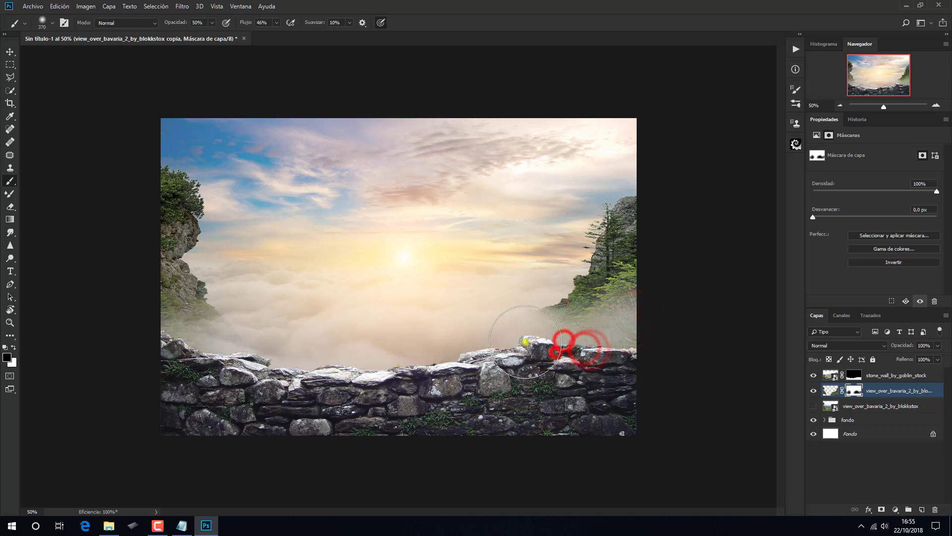
{"action": "left_click", "coordinate": [516, 344]}
{"action": "left_click", "coordinate": [496, 319]}
{"action": "left_click", "coordinate": [495, 304]}
{"action": "left_click", "coordinate": [489, 320]}
{"action": "left_click", "coordinate": [508, 347]}
{"action": "left_click", "coordinate": [543, 357]}
{"action": "left_click", "coordinate": [580, 363]}
{"action": "left_click", "coordinate": [618, 368]}
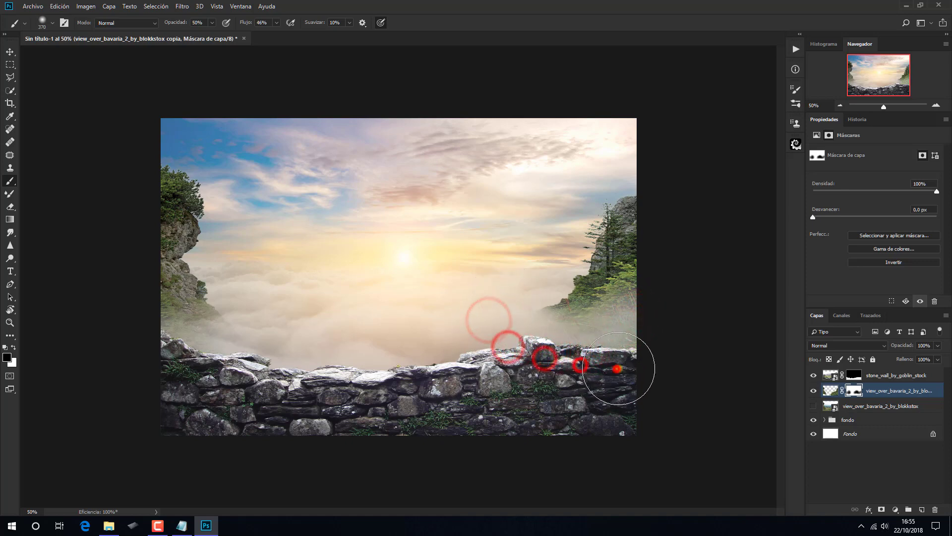
{"action": "left_click", "coordinate": [639, 378]}
{"action": "left_click", "coordinate": [471, 382]}
{"action": "left_click", "coordinate": [404, 382]}
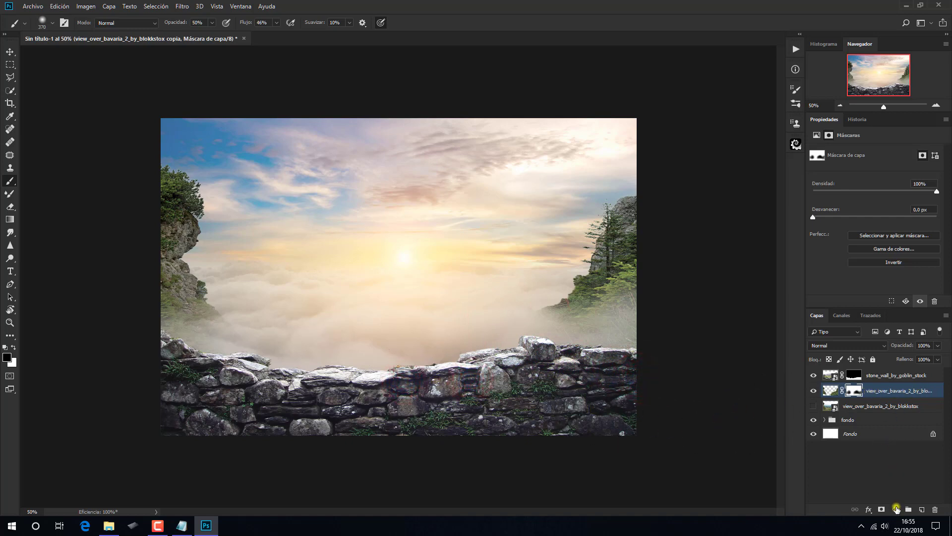
Step: Add a Brightness/Contrast adjustment clipped to the cliffs layer and set its brightness to -68
{"action": "left_click", "coordinate": [896, 508]}
{"action": "left_click", "coordinate": [895, 365]}
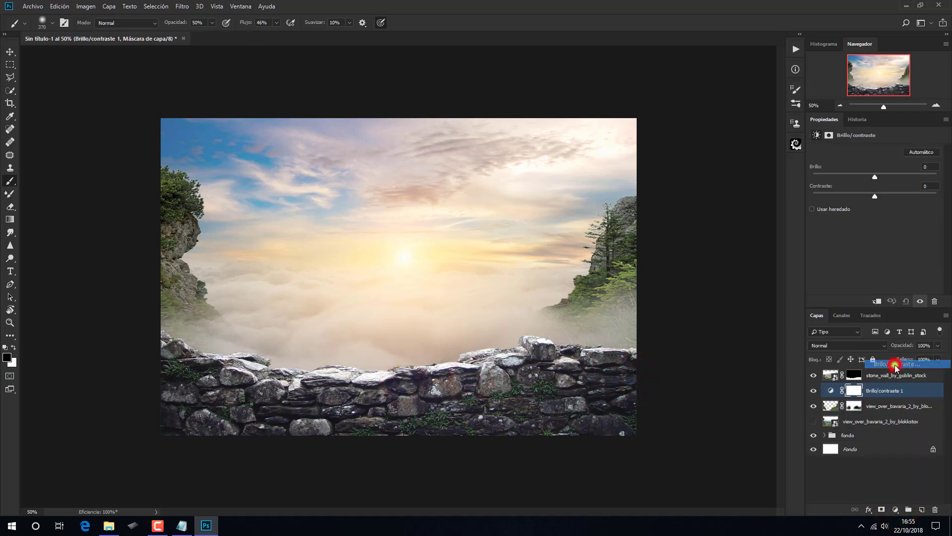
{"action": "left_click", "coordinate": [878, 301]}
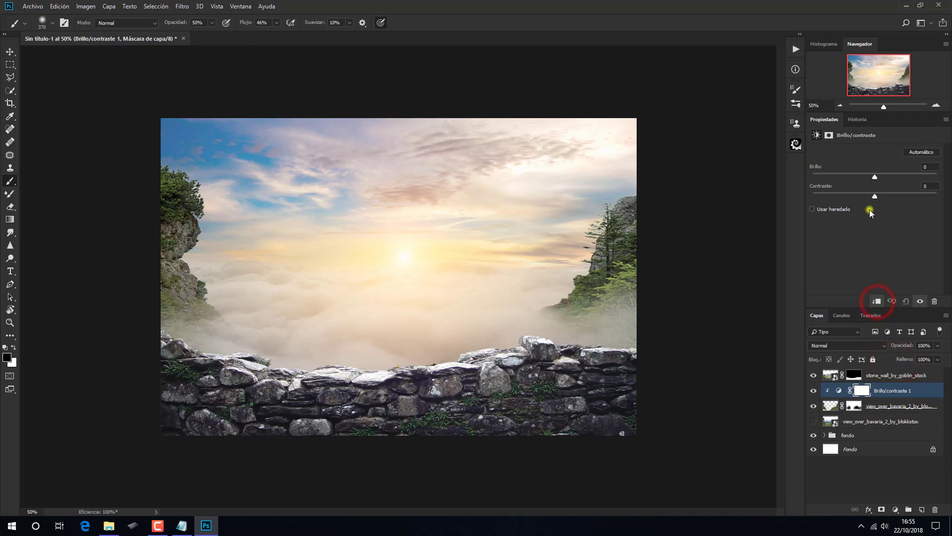
{"action": "left_click_drag", "start_coordinate": [875, 178], "coordinate": [854, 175]}
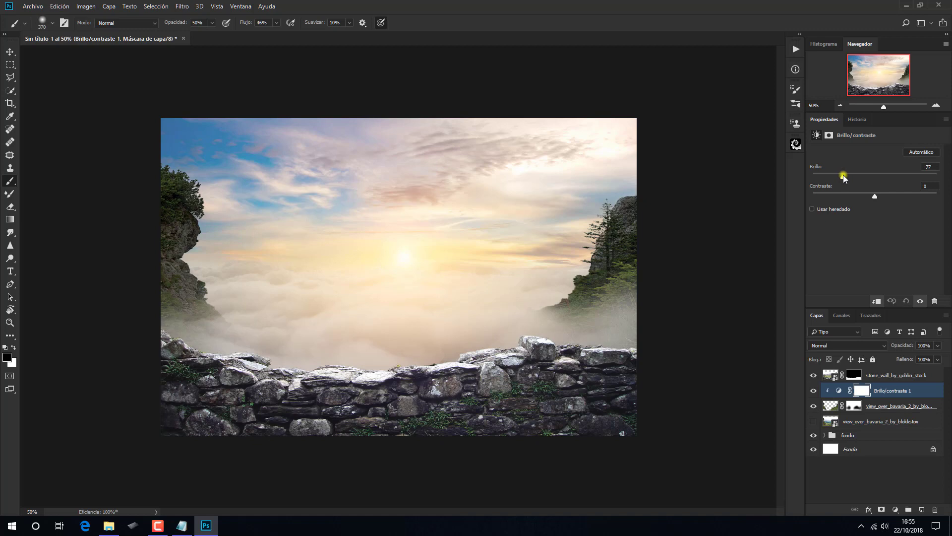
{"action": "left_click_drag", "start_coordinate": [846, 173], "coordinate": [848, 174]}
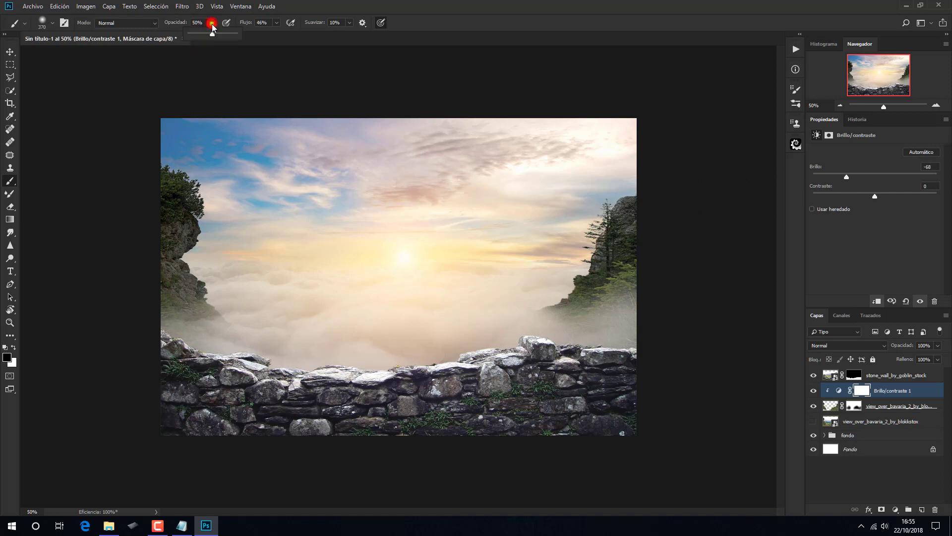
Step: Paint the adjustment's mask along both cliffs' sun-facing edges with a 134 px black brush at 100% opacity and 56% flow
{"action": "left_click_drag", "start_coordinate": [213, 34], "coordinate": [250, 35]}
{"action": "left_click", "coordinate": [277, 23]}
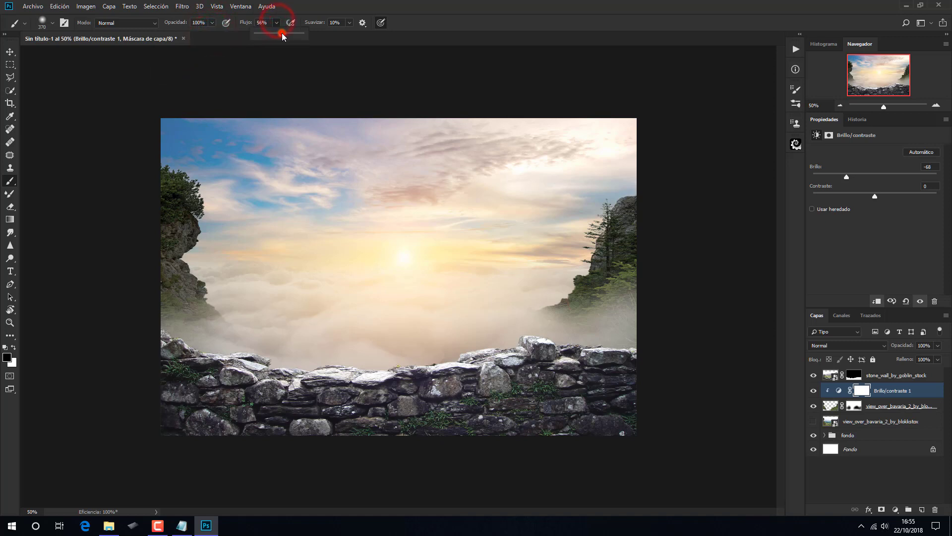
{"action": "left_click_drag", "start_coordinate": [335, 258], "coordinate": [305, 258]}
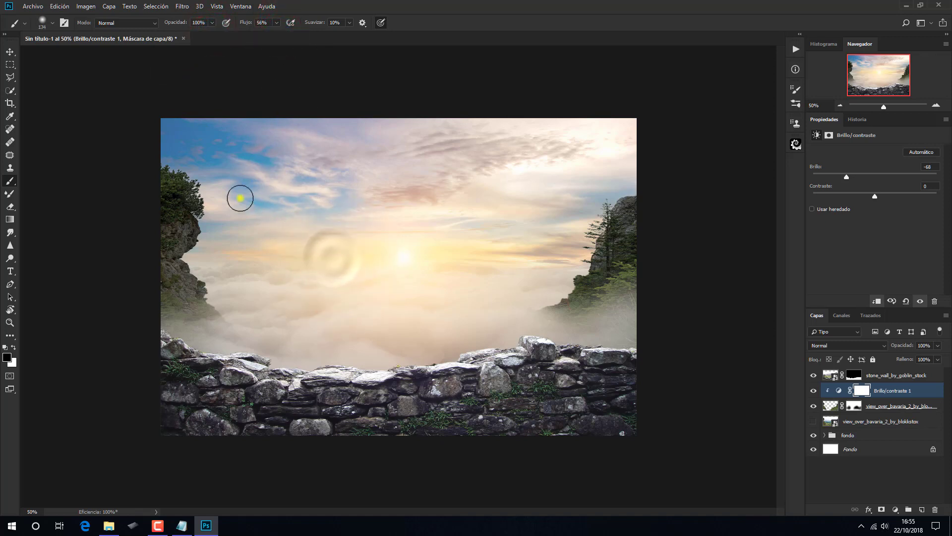
{"action": "mouse_move", "coordinate": [171, 149]}
{"action": "left_mouse_down"}
{"action": "mouse_move", "coordinate": [189, 175]}
{"action": "mouse_move", "coordinate": [208, 295]}
{"action": "mouse_move", "coordinate": [201, 277]}
{"action": "mouse_move", "coordinate": [200, 302]}
{"action": "mouse_move", "coordinate": [214, 291]}
{"action": "mouse_move", "coordinate": [235, 320]}
{"action": "left_mouse_up"}
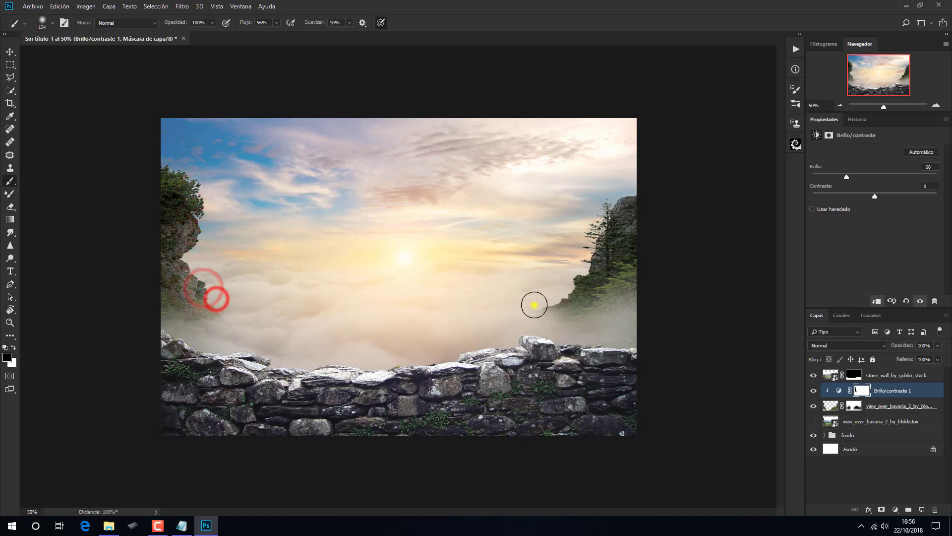
{"action": "mouse_move", "coordinate": [566, 292]}
{"action": "left_mouse_down"}
{"action": "mouse_move", "coordinate": [578, 251]}
{"action": "mouse_move", "coordinate": [620, 195]}
{"action": "mouse_move", "coordinate": [518, 321]}
{"action": "left_mouse_up"}
{"action": "left_click_drag", "start_coordinate": [511, 319], "coordinate": [474, 357]}
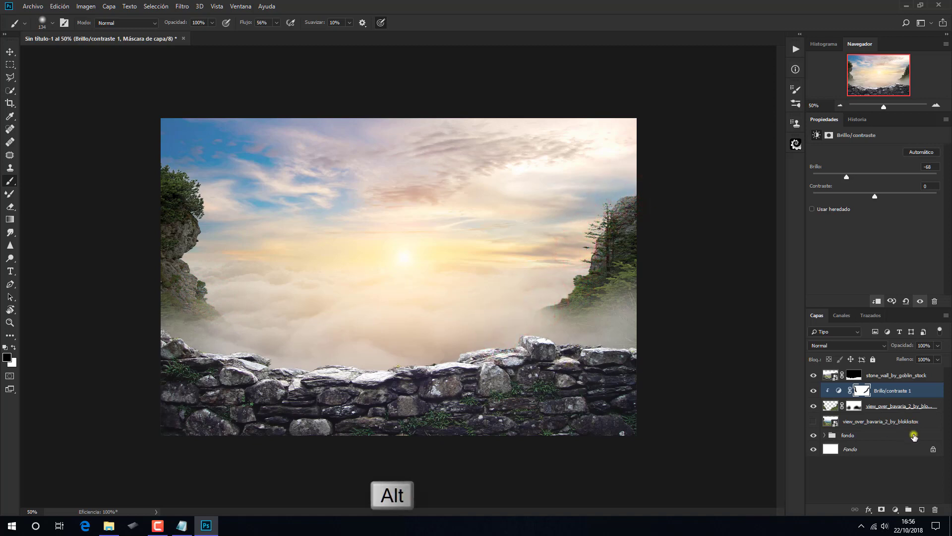
Step: Create a new layer clipped to the cliffs above the Brightness/Contrast adjustment and give it an orange colour label
{"action": "left_click", "coordinate": [924, 510], "text": "alt"}
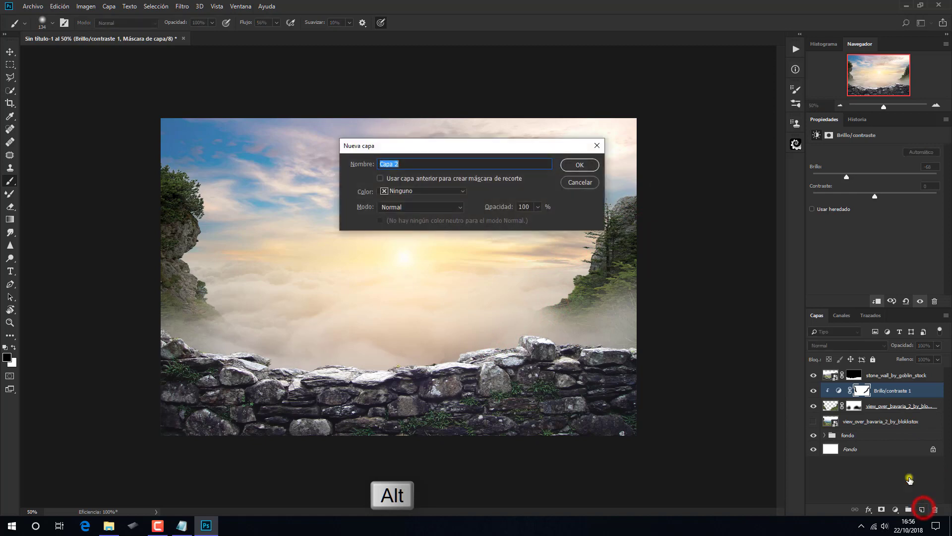
{"action": "left_click", "coordinate": [381, 179]}
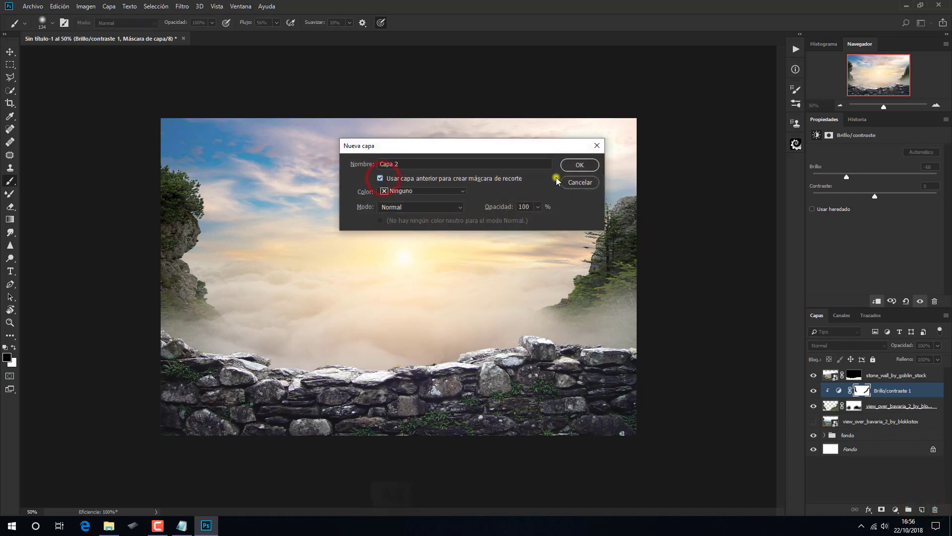
{"action": "left_click", "coordinate": [572, 166]}
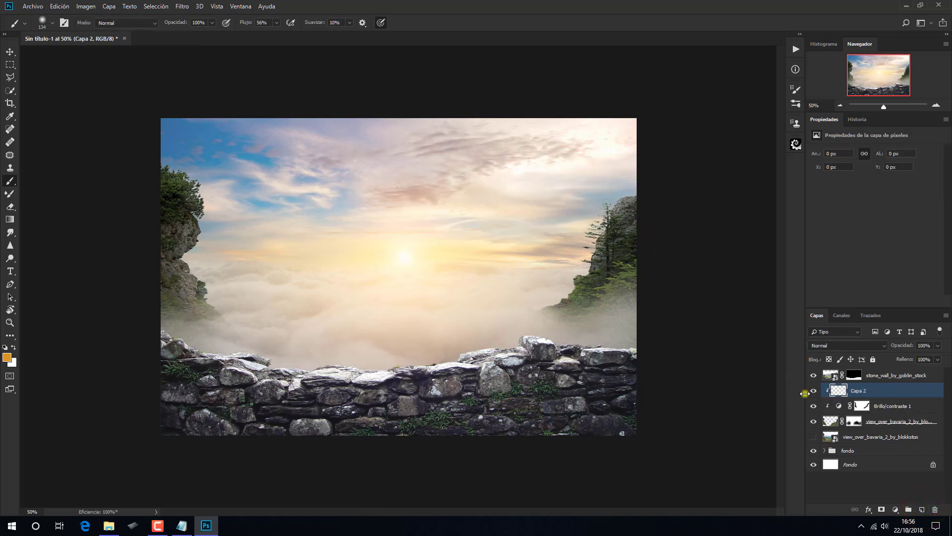
{"action": "right_click", "coordinate": [812, 393]}
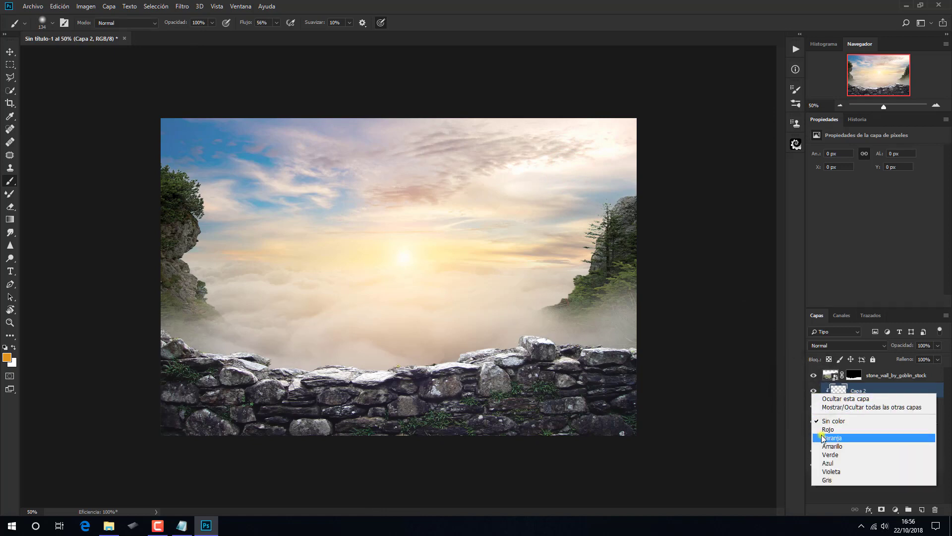
{"action": "left_click", "coordinate": [821, 437]}
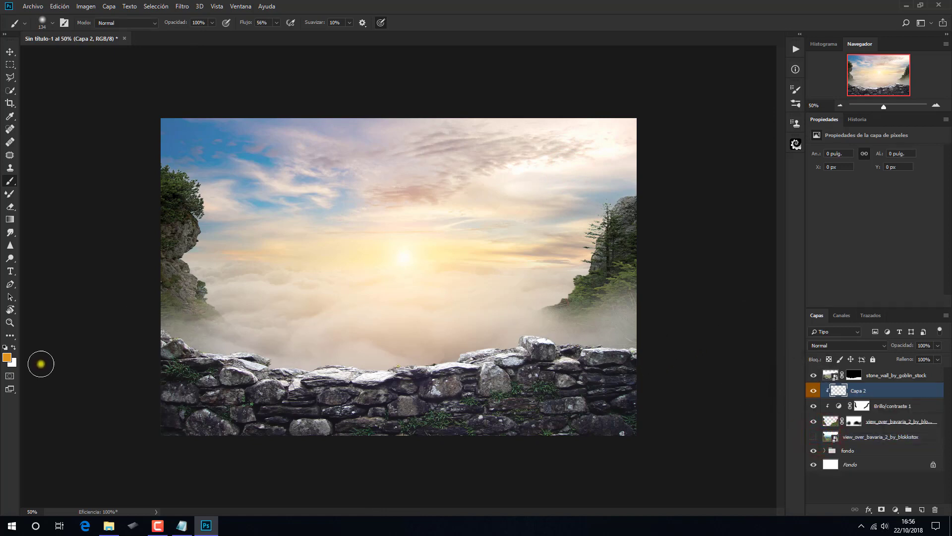
Step: Set the foreground colour to a96731
{"action": "left_click", "coordinate": [6, 357]}
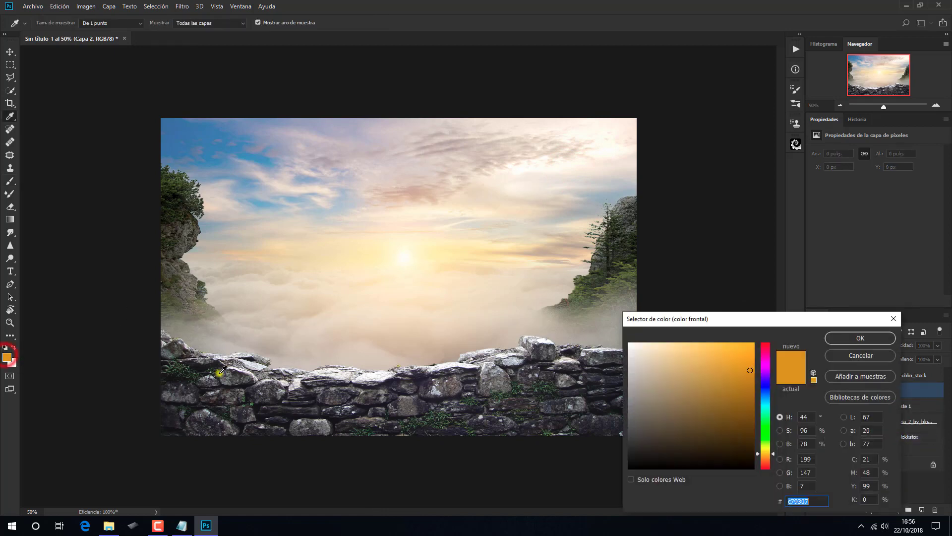
{"action": "right_click", "coordinate": [797, 499]}
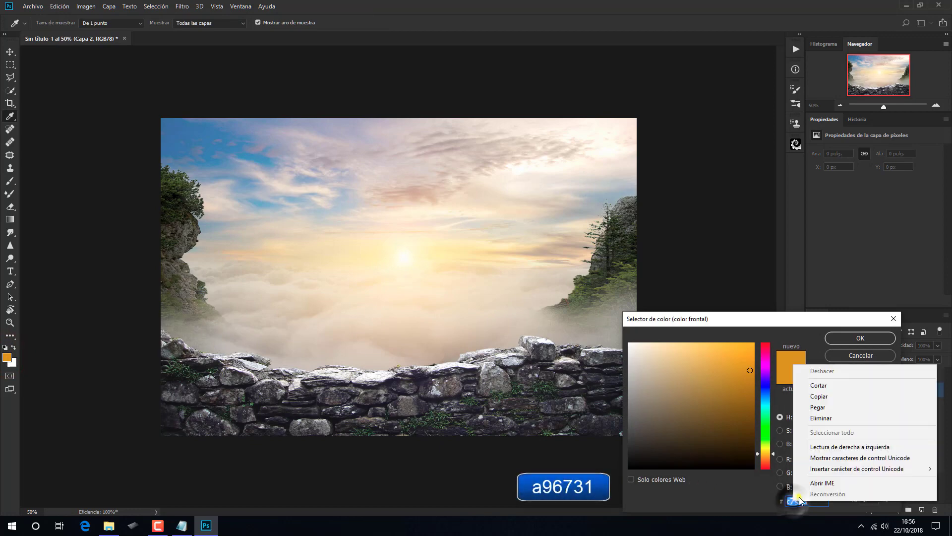
{"action": "left_click", "coordinate": [818, 406]}
{"action": "left_click", "coordinate": [837, 338]}
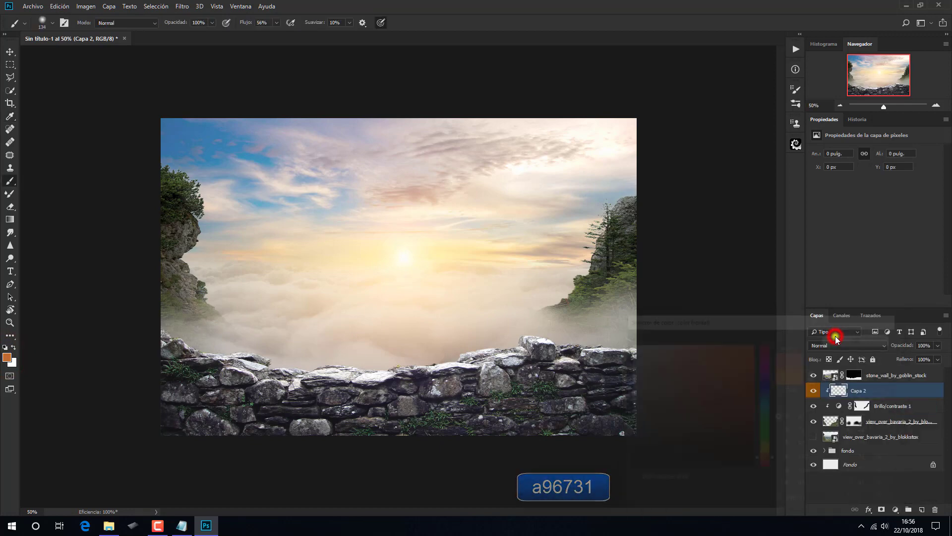
Step: Paint warm light along both cliffs' sun-facing edges with a 206 px brush and set the layer's blend mode to Trama (Screen)
{"action": "key", "text": "b"}
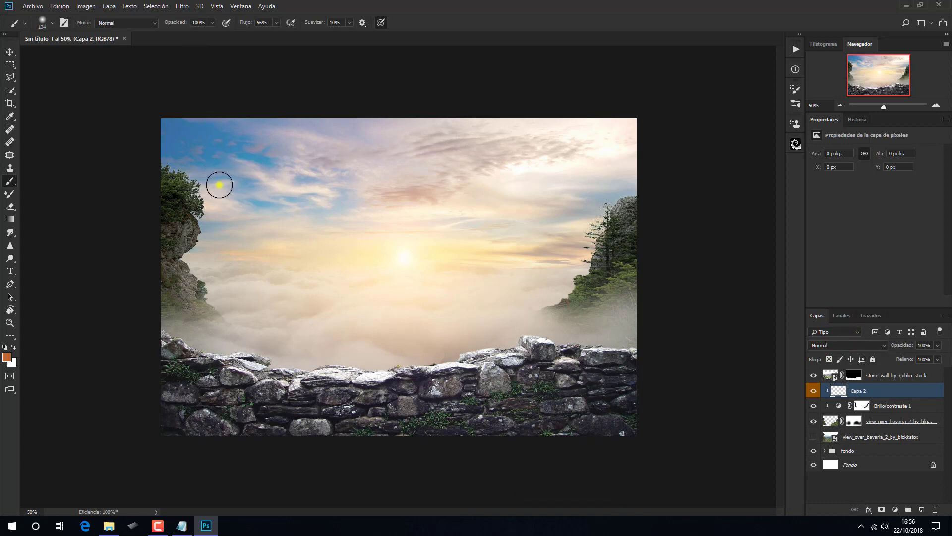
{"action": "right_click", "coordinate": [226, 188], "text": "alt"}
{"action": "mouse_move", "coordinate": [210, 192]}
{"action": "left_mouse_down"}
{"action": "mouse_move", "coordinate": [197, 265]}
{"action": "mouse_move", "coordinate": [222, 276]}
{"action": "mouse_move", "coordinate": [229, 307]}
{"action": "left_mouse_up"}
{"action": "left_click_drag", "start_coordinate": [546, 293], "coordinate": [617, 184]}
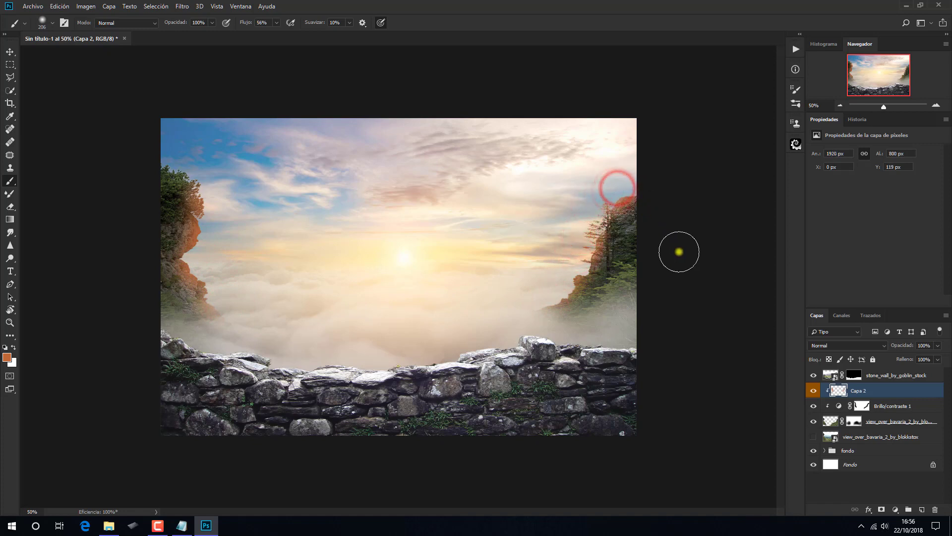
{"action": "left_click", "coordinate": [834, 343]}
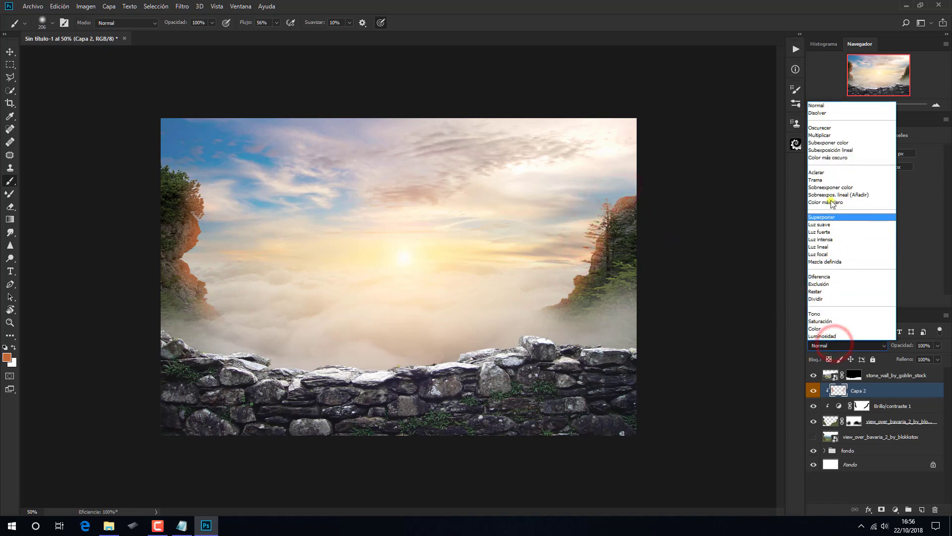
{"action": "left_click", "coordinate": [830, 181]}
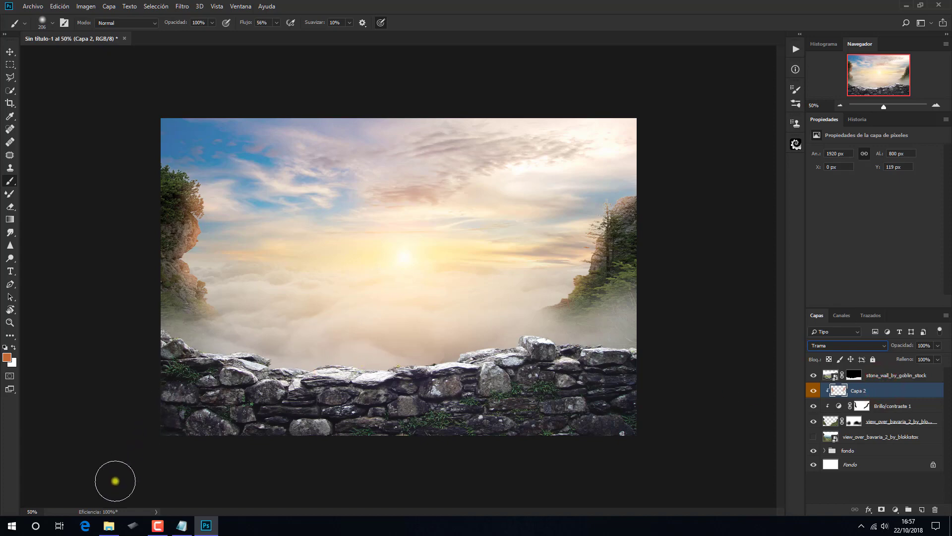
Step: Place the Arboles image from the Recursos tutorial folder and lower it to X 961 px, Y 1049.50 px behind the wall
{"action": "left_click", "coordinate": [109, 524]}
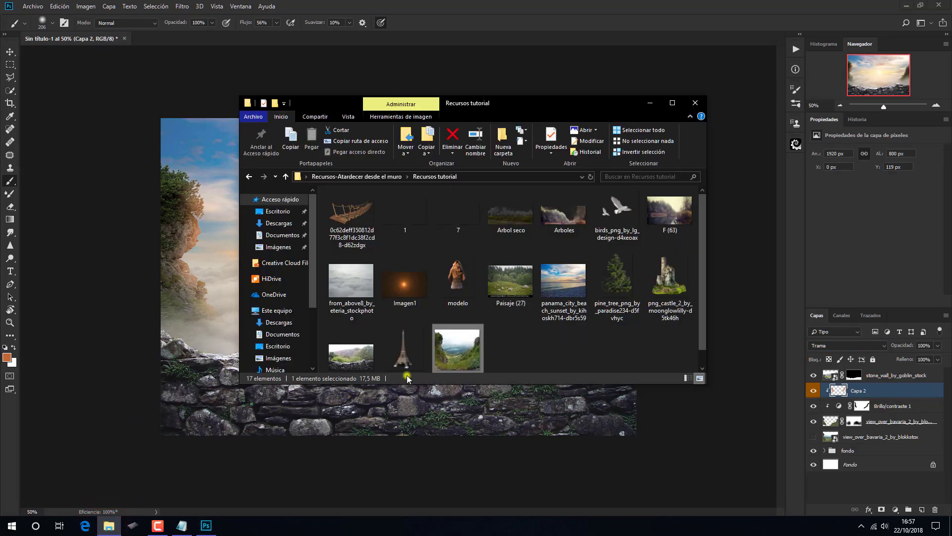
{"action": "left_click", "coordinate": [563, 217]}
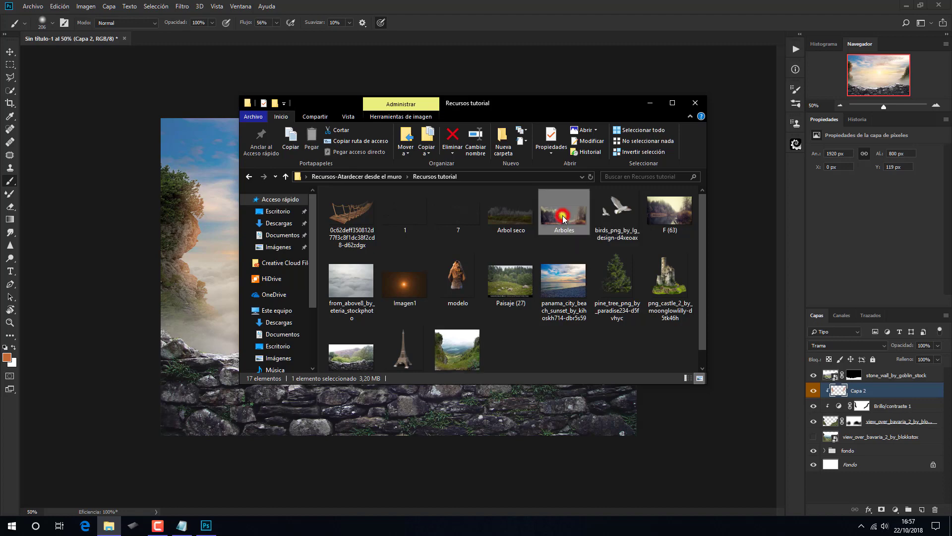
{"action": "left_click_drag", "start_coordinate": [563, 216], "coordinate": [416, 413]}
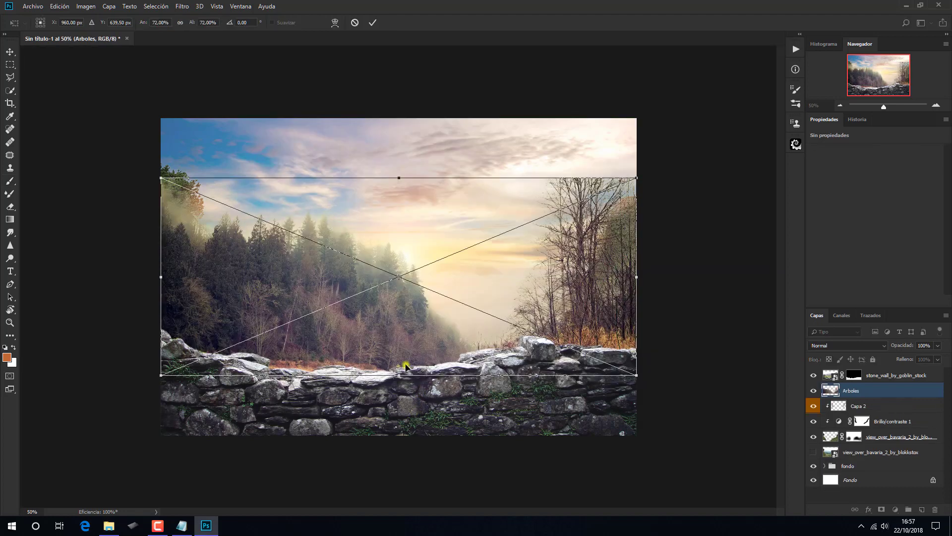
{"action": "left_click_drag", "start_coordinate": [402, 317], "coordinate": [405, 414]}
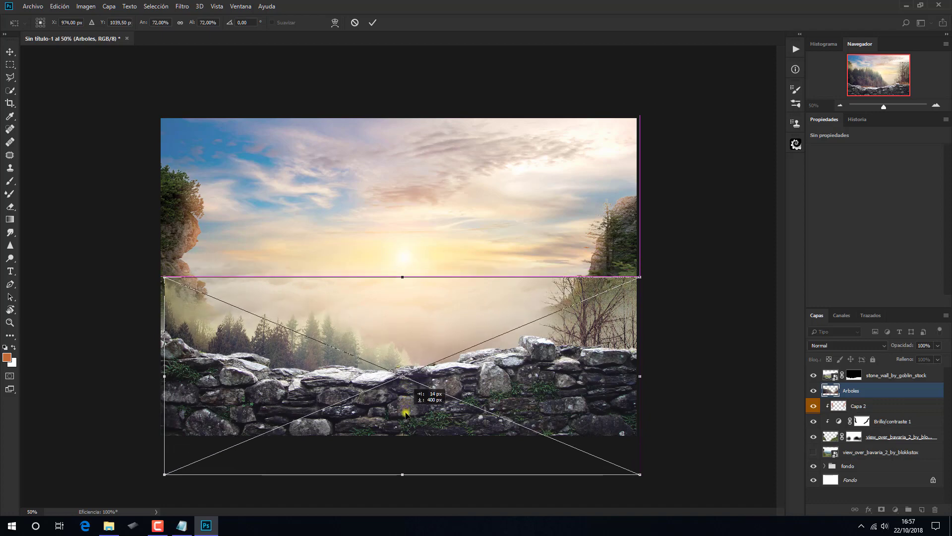
{"action": "left_click_drag", "start_coordinate": [406, 415], "coordinate": [403, 416]}
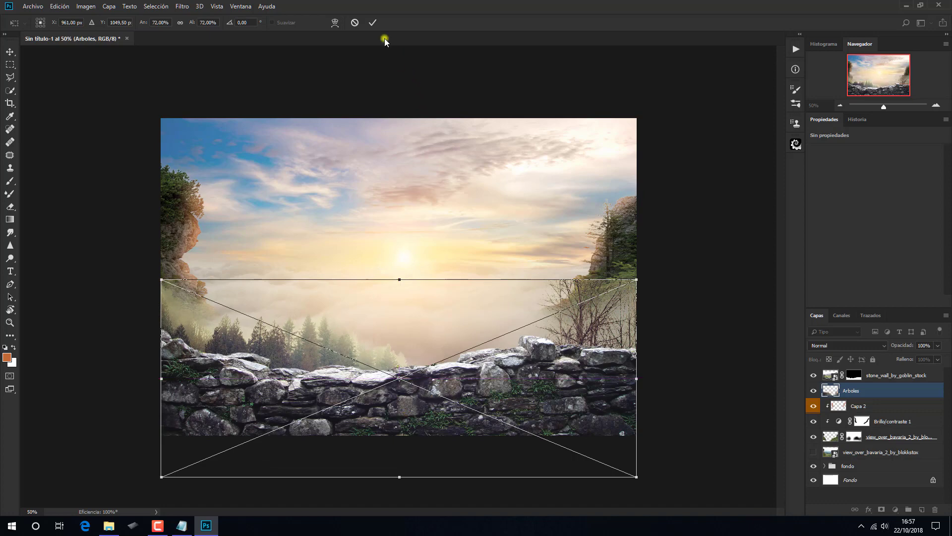
{"action": "left_click", "coordinate": [372, 22]}
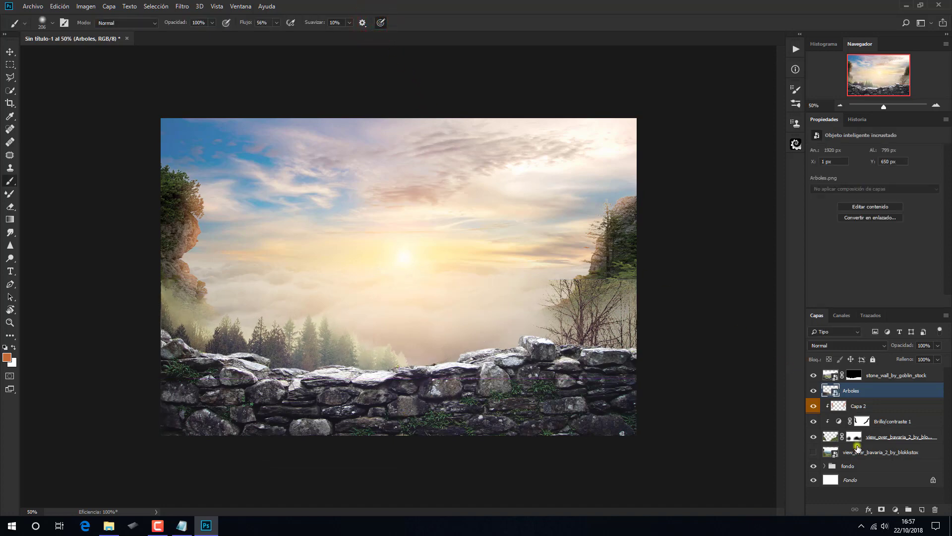
Step: Duplicate the Arboles layer and flip the copy horizontally
{"action": "key", "text": "ctrl+j"}
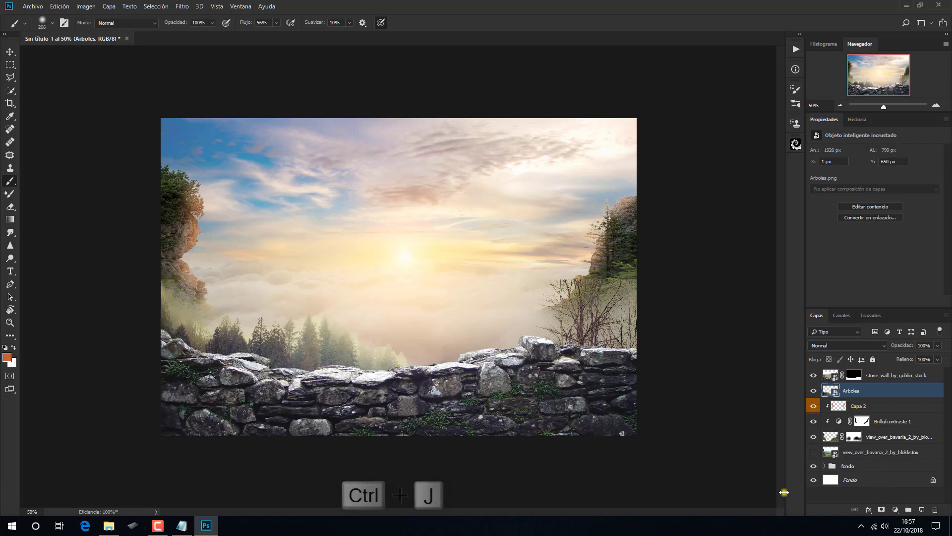
{"action": "key", "text": "ctrl+t"}
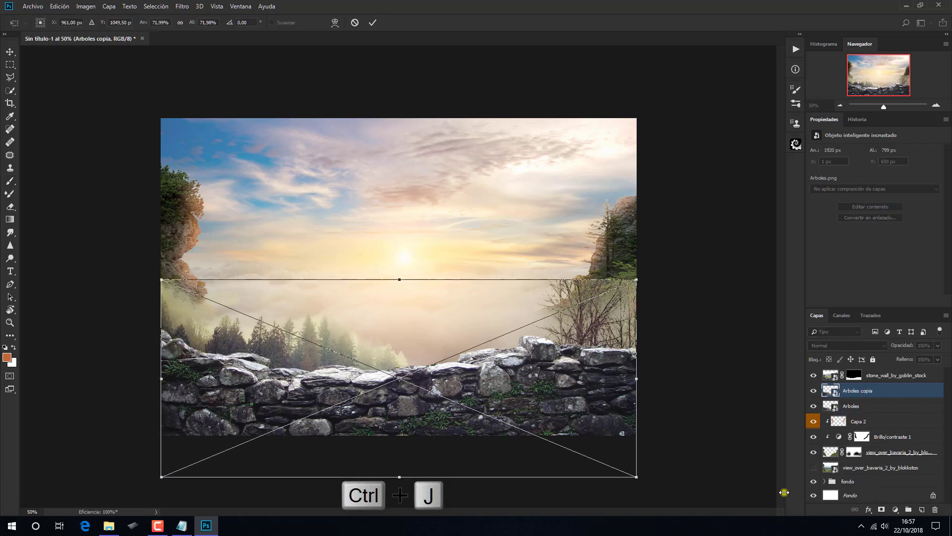
{"action": "right_click", "coordinate": [477, 381]}
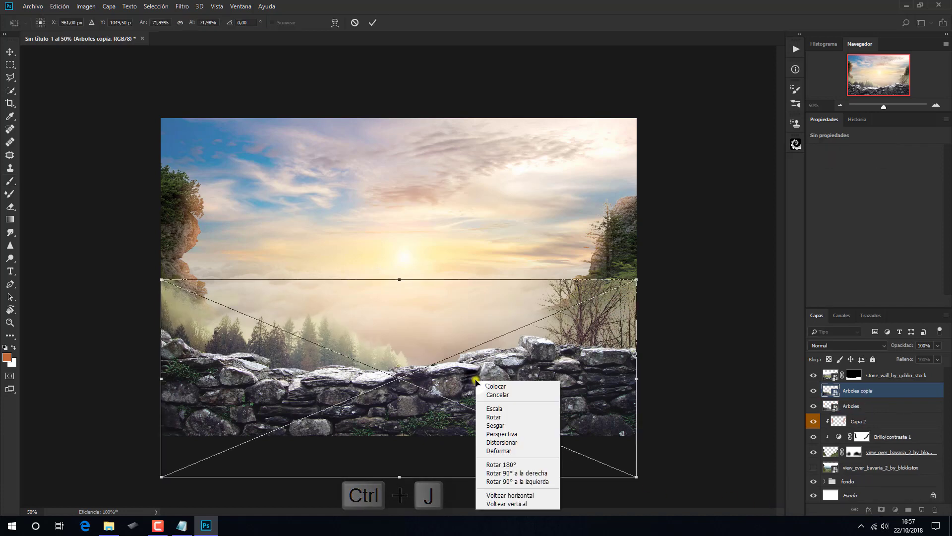
{"action": "left_click", "coordinate": [504, 494]}
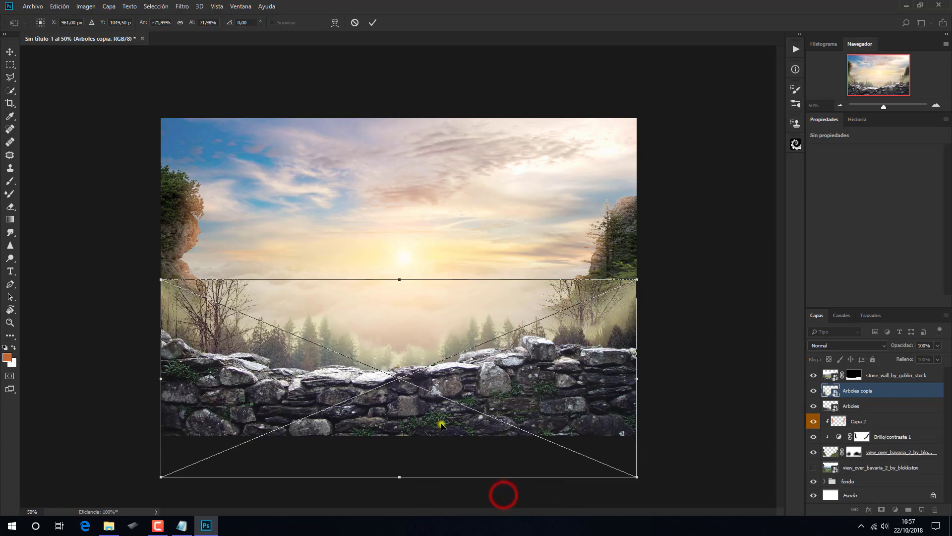
Step: Shift the flipped trees copy and stretch it past both sides of the canvas to a width of about 2198 px
{"action": "mouse_move", "coordinate": [399, 410]}
{"action": "left_mouse_down"}
{"action": "mouse_move", "coordinate": [485, 413]}
{"action": "mouse_move", "coordinate": [383, 411]}
{"action": "mouse_move", "coordinate": [394, 411]}
{"action": "left_mouse_up"}
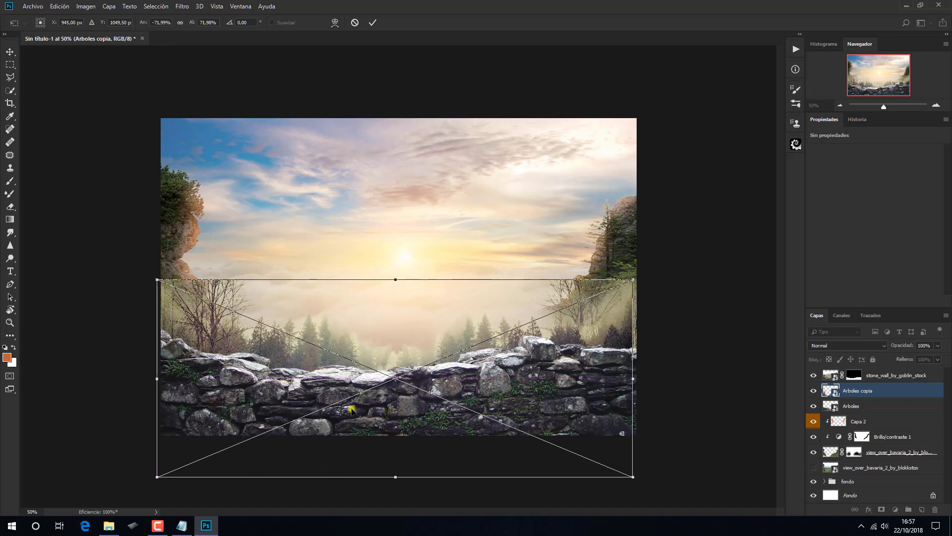
{"action": "left_click_drag", "start_coordinate": [637, 379], "coordinate": [681, 377]}
{"action": "left_click_drag", "start_coordinate": [154, 376], "coordinate": [133, 374]}
{"action": "left_click", "coordinate": [371, 22]}
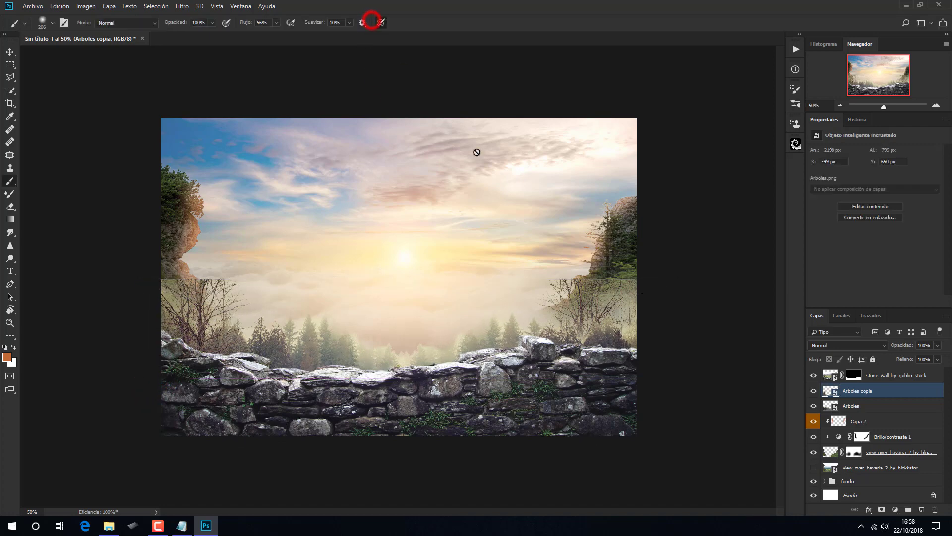
Step: Stretch the original Arboles layer past both sides of the canvas, scaling it to about 90.81% width and 69.28% height
{"action": "left_click", "coordinate": [883, 405]}
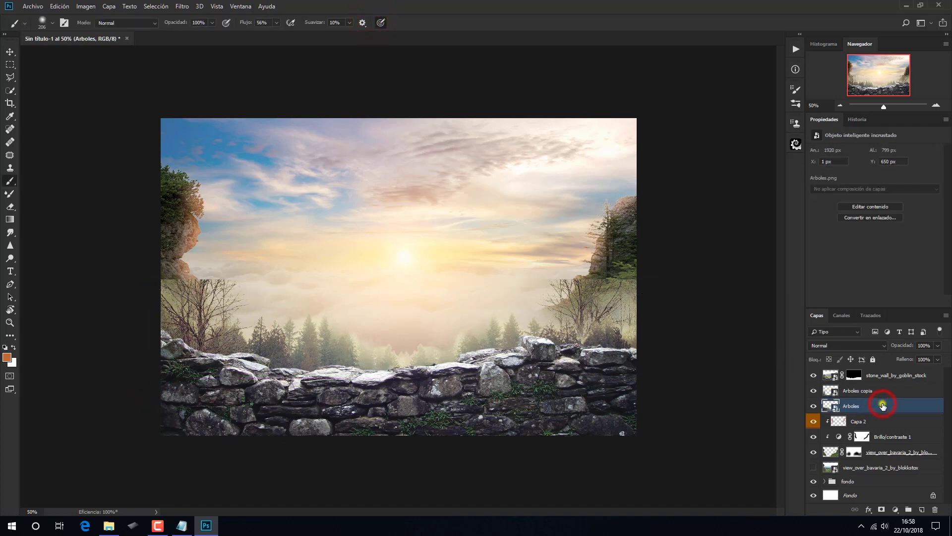
{"action": "key", "text": "ctrl+t"}
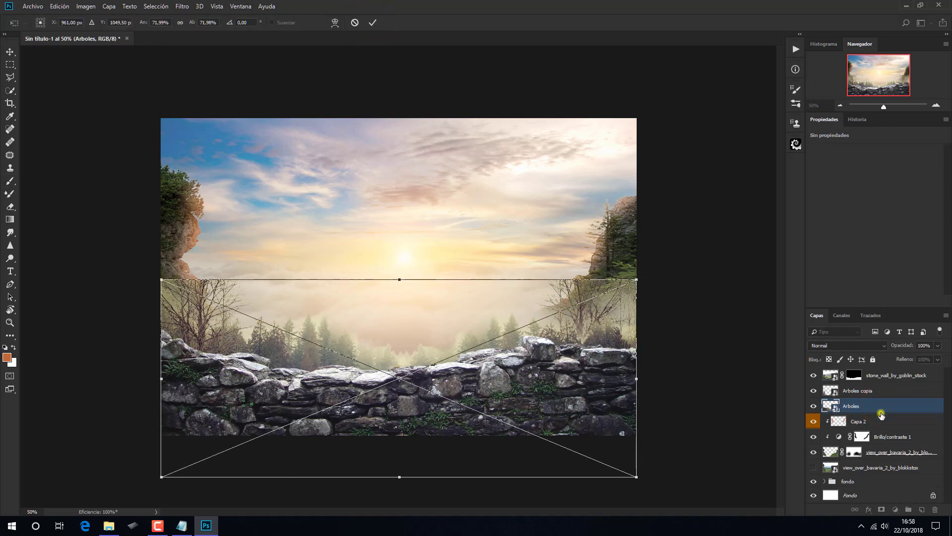
{"action": "left_click_drag", "start_coordinate": [637, 380], "coordinate": [723, 379]}
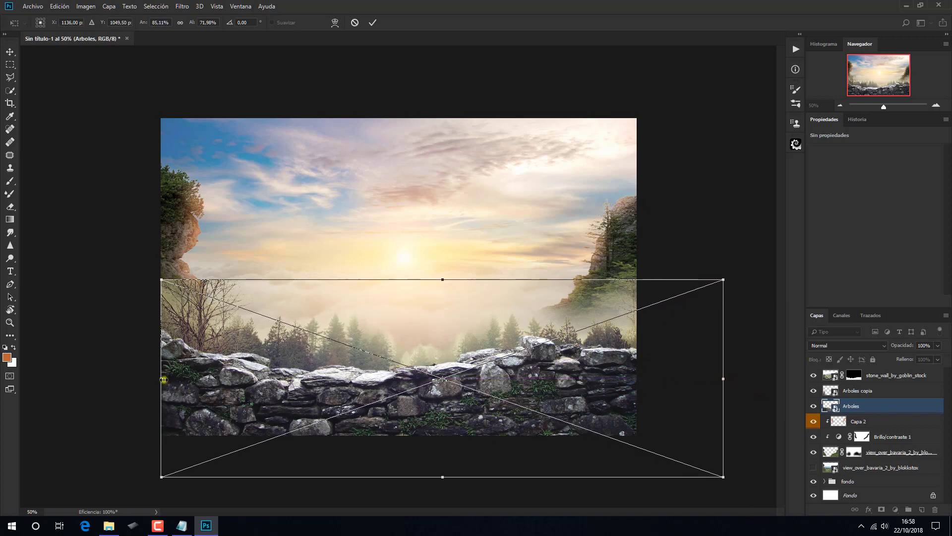
{"action": "left_click_drag", "start_coordinate": [164, 380], "coordinate": [124, 381]}
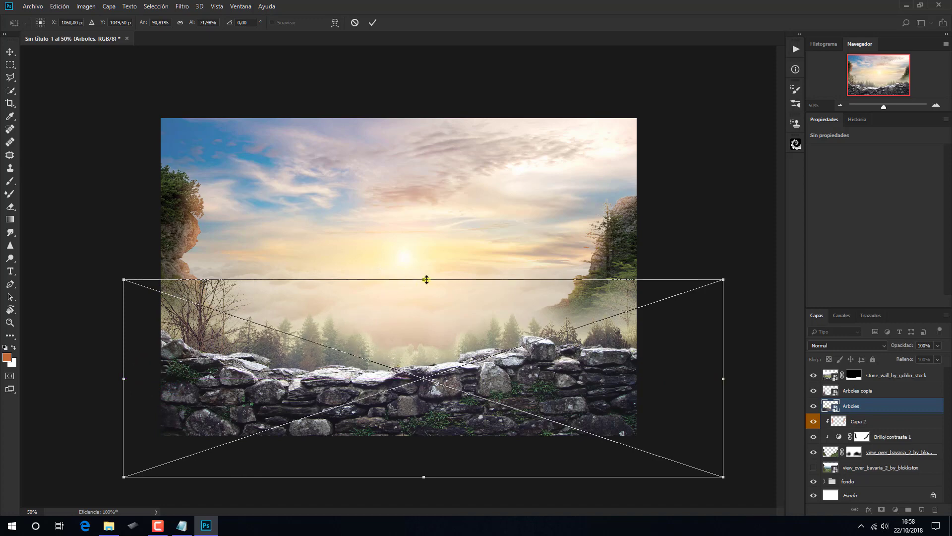
{"action": "left_click_drag", "start_coordinate": [426, 281], "coordinate": [425, 287]}
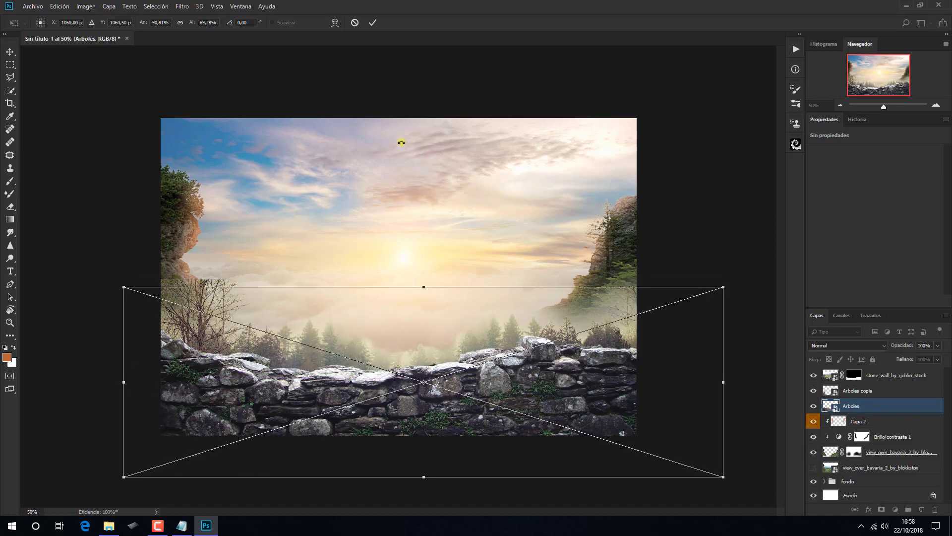
{"action": "left_click", "coordinate": [372, 23]}
Step: Add a layer mask to the Arboles layer and paint out its upper areas over both cliffs with a 206 px black brush
{"action": "left_click", "coordinate": [882, 510]}
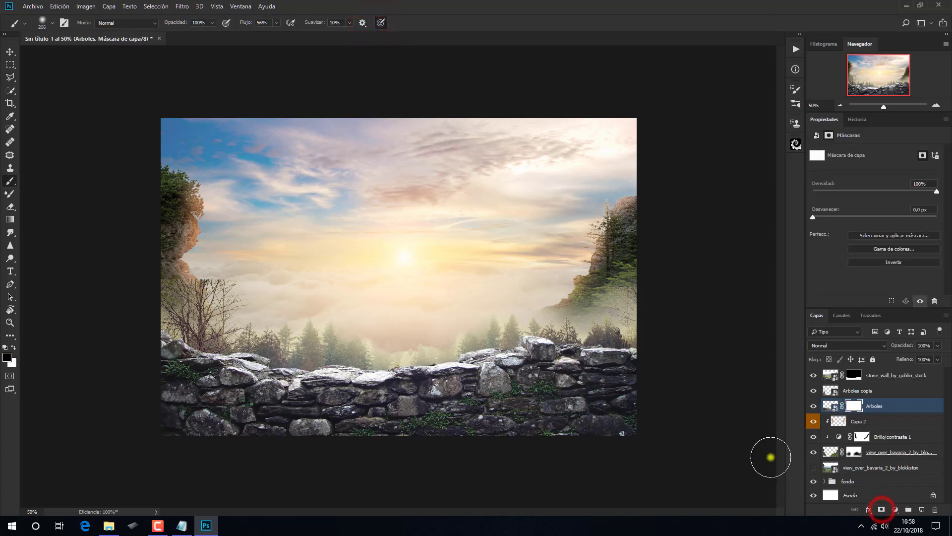
{"action": "left_click", "coordinate": [609, 304]}
{"action": "left_click", "coordinate": [204, 287]}
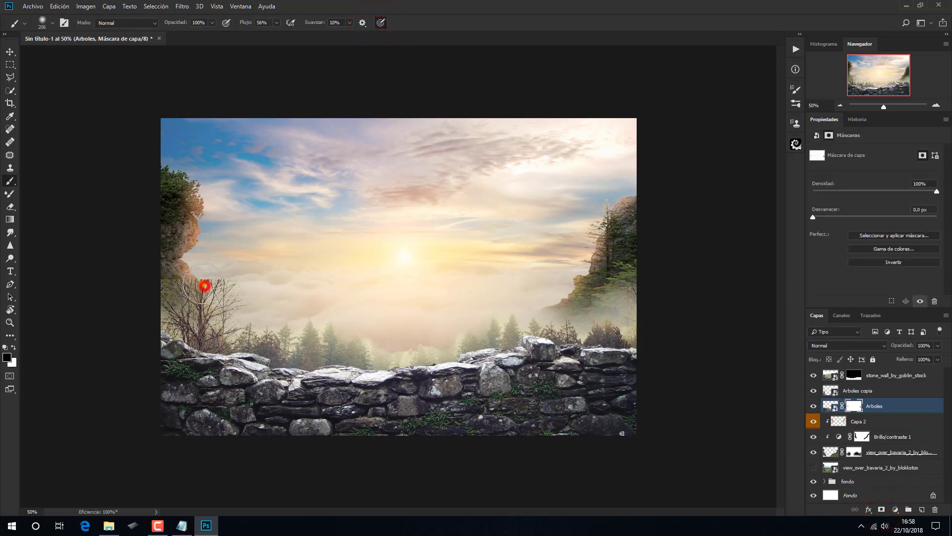
{"action": "left_click", "coordinate": [195, 282]}
{"action": "left_click", "coordinate": [185, 286]}
{"action": "left_click", "coordinate": [182, 281]}
{"action": "left_click", "coordinate": [180, 283]}
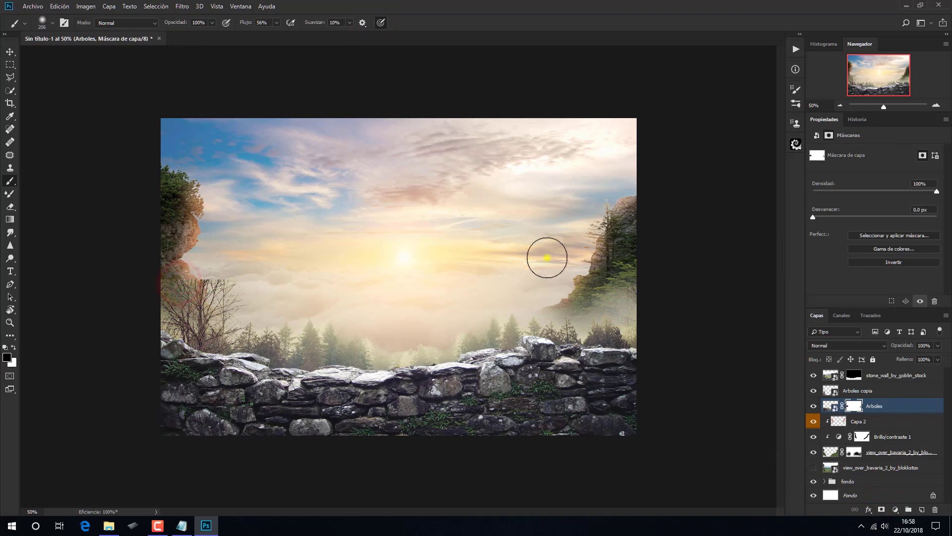
{"action": "left_click", "coordinate": [602, 280]}
{"action": "left_click", "coordinate": [601, 292]}
{"action": "left_click", "coordinate": [595, 297]}
{"action": "left_click", "coordinate": [622, 305]}
{"action": "left_click", "coordinate": [586, 308]}
{"action": "left_click", "coordinate": [583, 302]}
{"action": "left_click", "coordinate": [607, 300]}
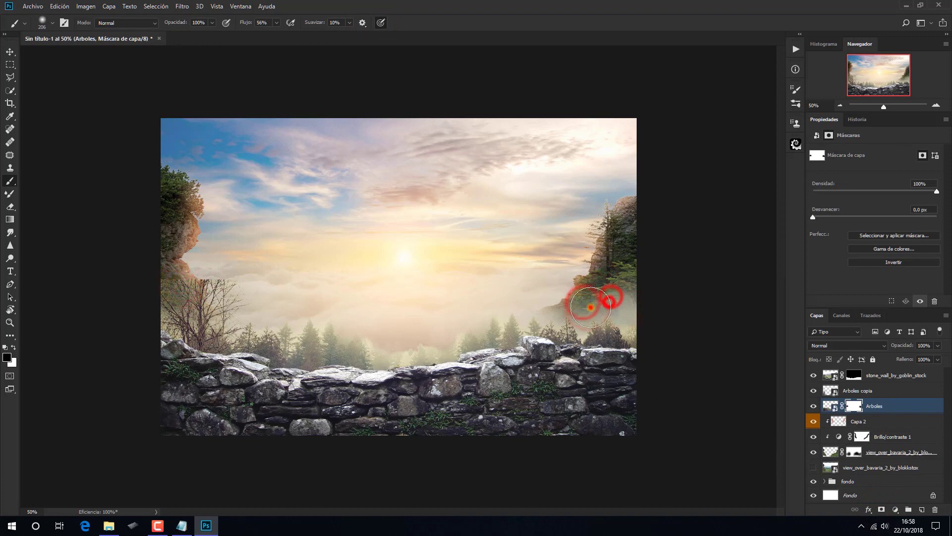
{"action": "left_click", "coordinate": [587, 320]}
{"action": "left_click", "coordinate": [560, 315]}
{"action": "left_click", "coordinate": [583, 324]}
{"action": "left_click", "coordinate": [622, 323]}
{"action": "left_click", "coordinate": [642, 323]}
{"action": "left_click", "coordinate": [626, 306]}
{"action": "left_click", "coordinate": [627, 288]}
{"action": "left_click", "coordinate": [572, 319]}
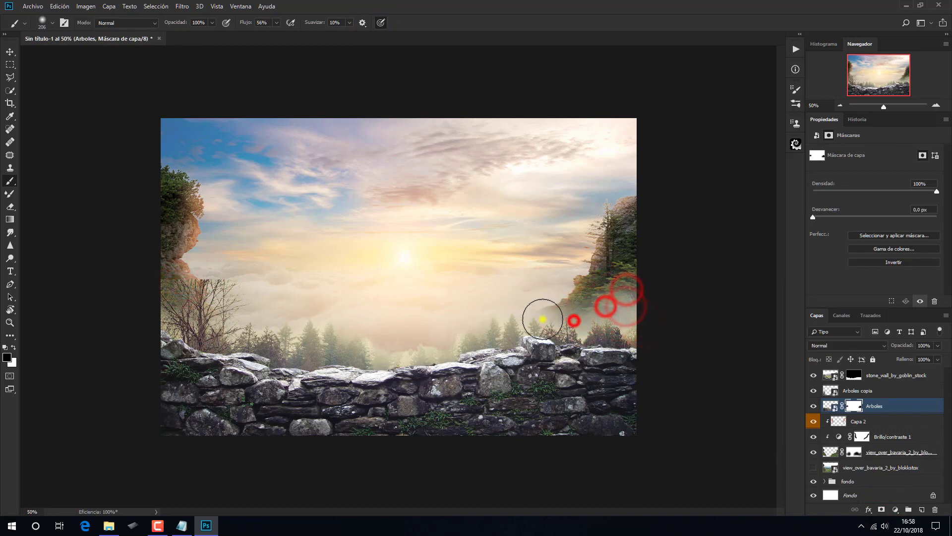
{"action": "left_click", "coordinate": [520, 317]}
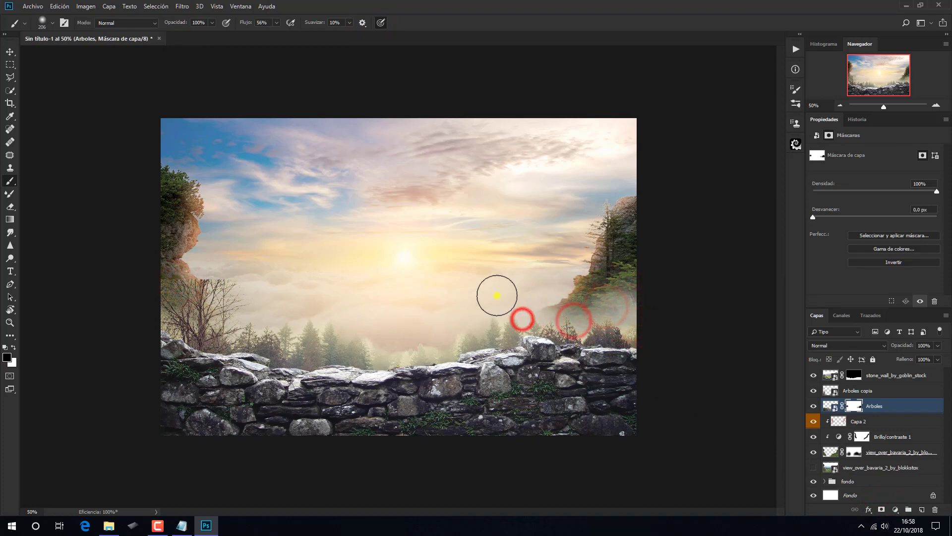
Step: Add a layer mask to Arboles copia and paint out its hard edges around the left cliff and bare tree with black
{"action": "left_click", "coordinate": [861, 392]}
{"action": "left_click", "coordinate": [880, 510]}
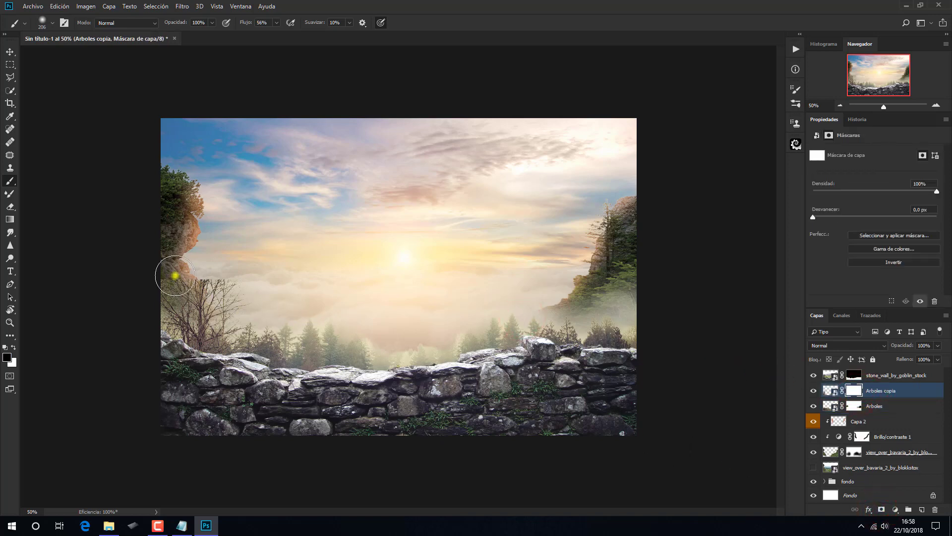
{"action": "left_click", "coordinate": [173, 276]}
{"action": "left_click", "coordinate": [168, 291]}
{"action": "left_click", "coordinate": [186, 264]}
{"action": "left_click", "coordinate": [204, 271]}
{"action": "left_click", "coordinate": [231, 281]}
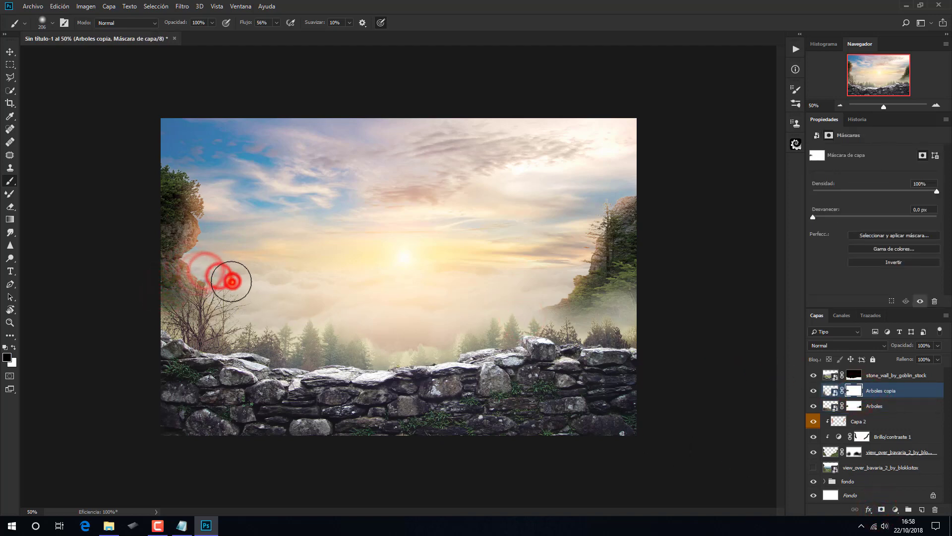
{"action": "left_click", "coordinate": [224, 276]}
{"action": "left_click", "coordinate": [228, 281]}
{"action": "left_click", "coordinate": [236, 289]}
{"action": "left_click", "coordinate": [243, 296]}
{"action": "left_click", "coordinate": [169, 319]}
{"action": "left_click", "coordinate": [163, 306]}
{"action": "left_click", "coordinate": [162, 298]}
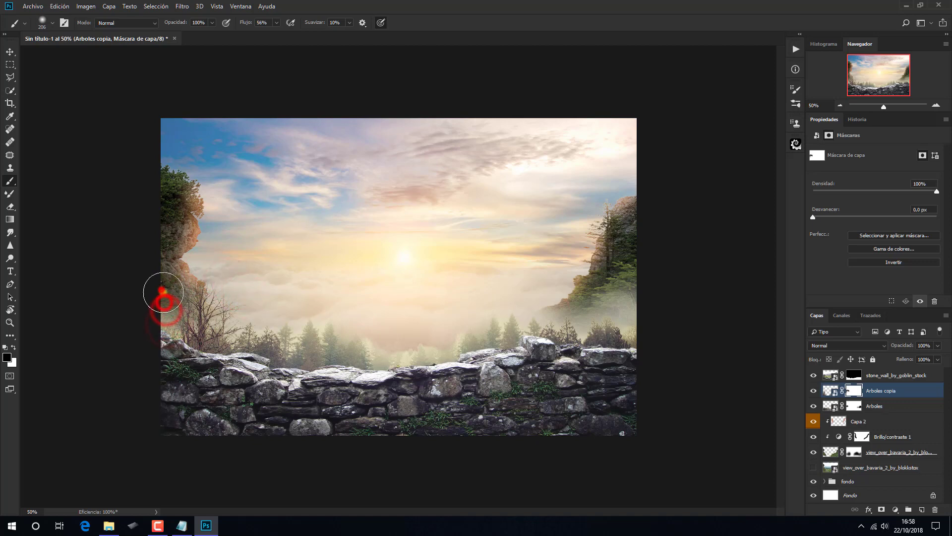
{"action": "left_click", "coordinate": [164, 286]}
{"action": "left_click", "coordinate": [182, 313]}
{"action": "left_click", "coordinate": [168, 285]}
{"action": "left_click", "coordinate": [160, 304]}
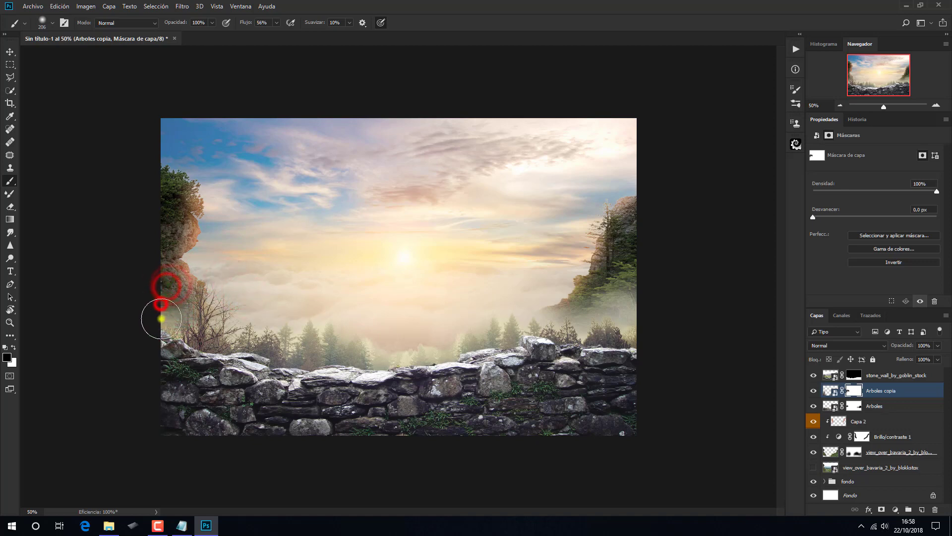
{"action": "left_click", "coordinate": [170, 339]}
{"action": "left_click", "coordinate": [159, 327]}
{"action": "left_click", "coordinate": [157, 304]}
{"action": "left_click", "coordinate": [167, 279]}
{"action": "left_click", "coordinate": [193, 261]}
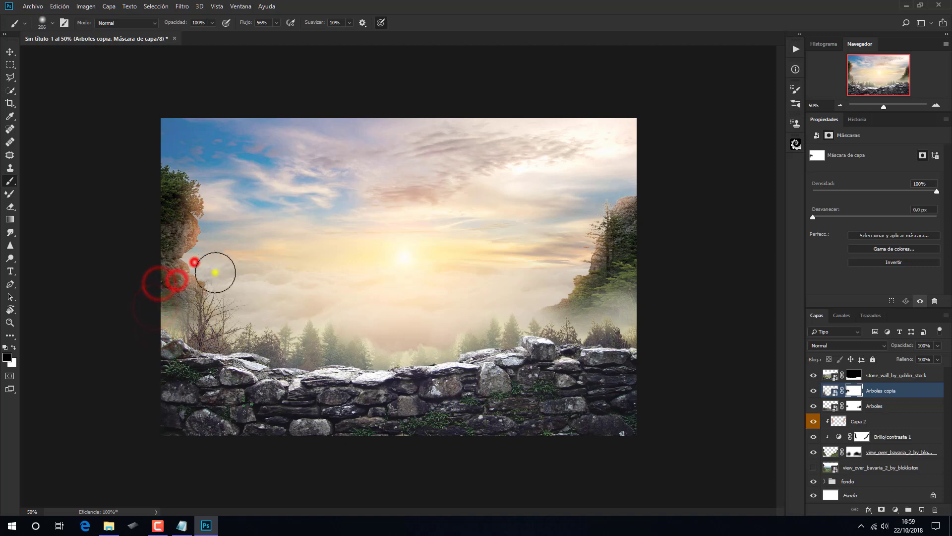
{"action": "left_click", "coordinate": [242, 319]}
{"action": "left_click", "coordinate": [272, 314]}
Step: Fade the treetops below the right cliff by painting black on the Arboles copia mask
{"action": "left_click", "coordinate": [614, 312]}
{"action": "left_click", "coordinate": [621, 315]}
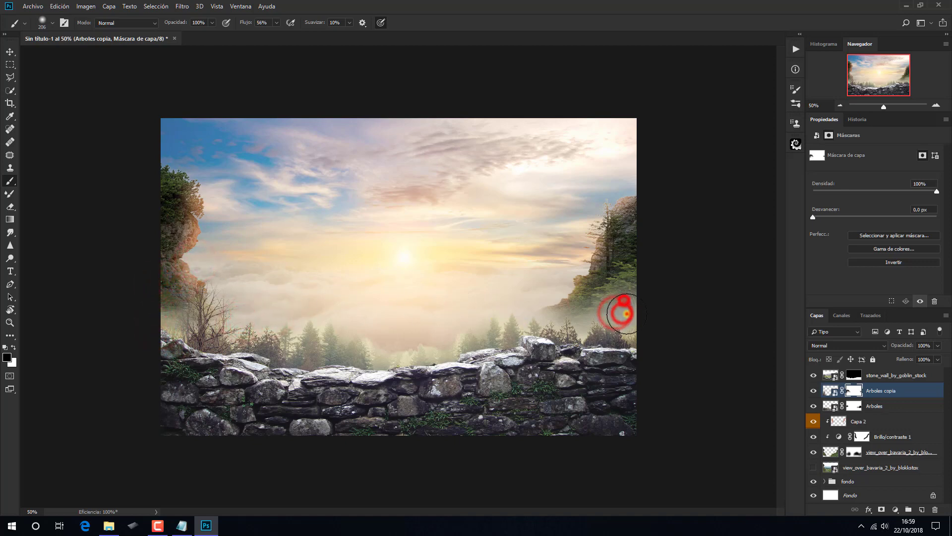
{"action": "left_click", "coordinate": [636, 325]}
{"action": "left_click", "coordinate": [588, 319]}
{"action": "left_click", "coordinate": [557, 323]}
{"action": "left_click", "coordinate": [542, 323]}
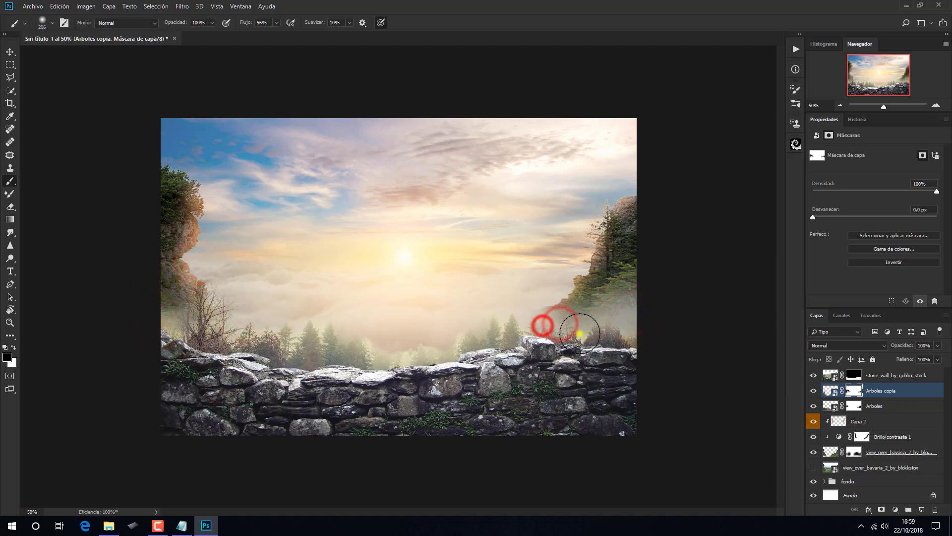
{"action": "left_click", "coordinate": [575, 333]}
{"action": "left_click", "coordinate": [624, 332]}
{"action": "left_click", "coordinate": [648, 334]}
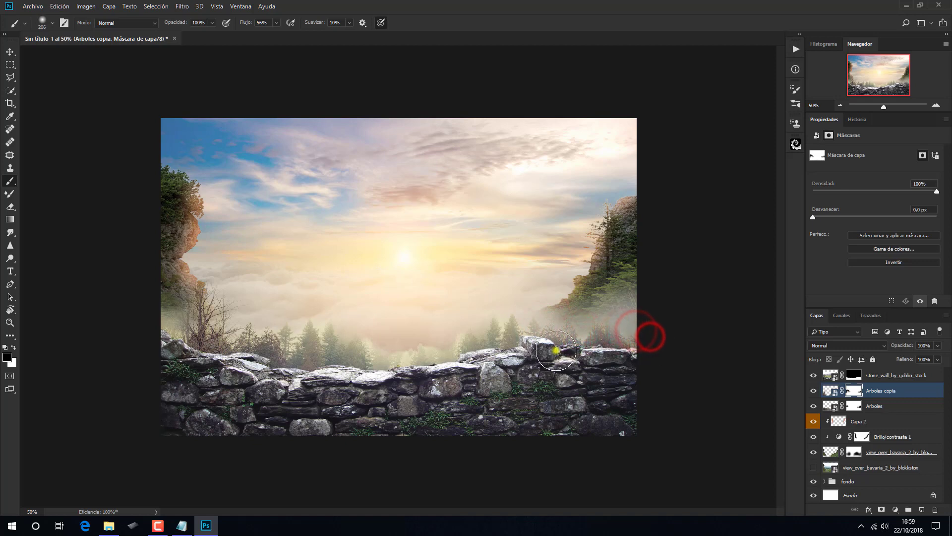
Step: Darken the stone wall with a clipped Brightness/Contrast adjustment at brightness -88 and contrast 16, masking the effect off the wall's top edge
{"action": "key", "text": "alt+bracketleft"}
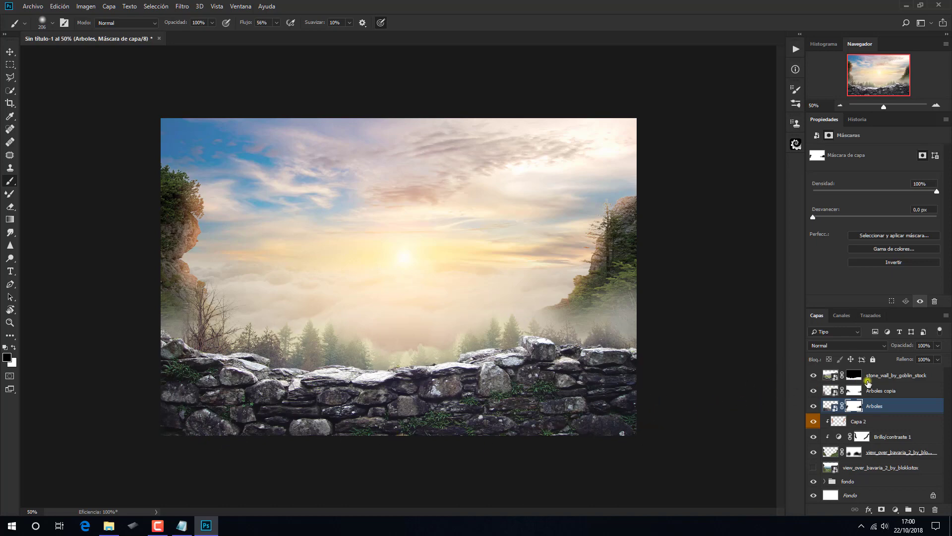
{"action": "left_click", "coordinate": [880, 373]}
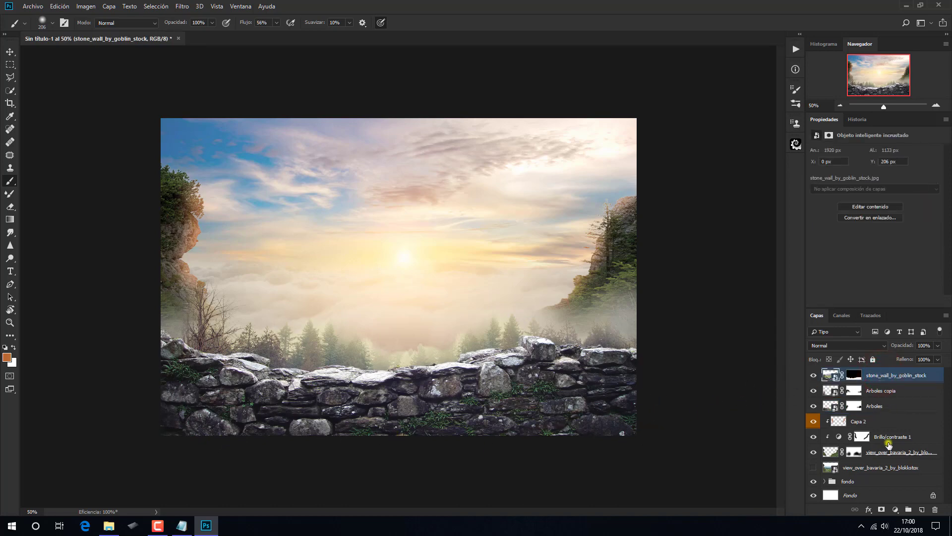
{"action": "left_click", "coordinate": [893, 511]}
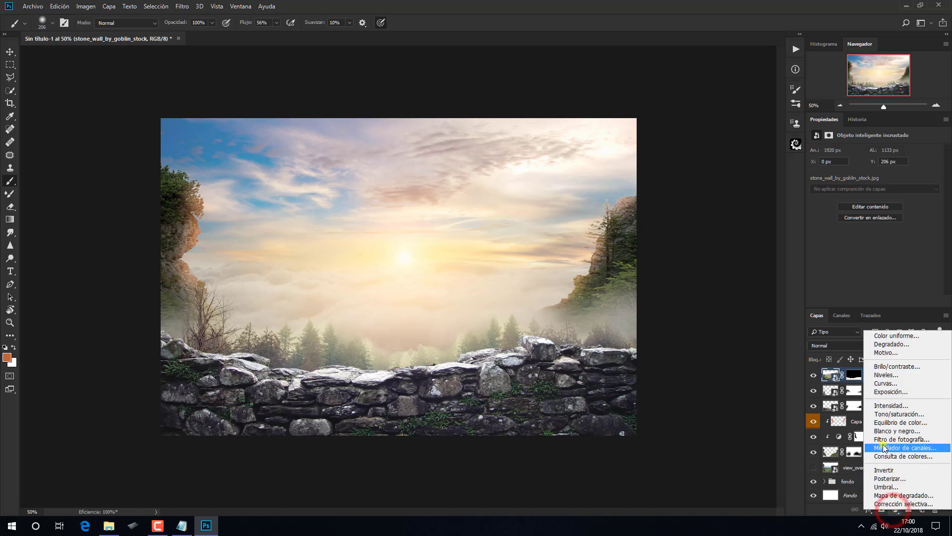
{"action": "left_click", "coordinate": [884, 367]}
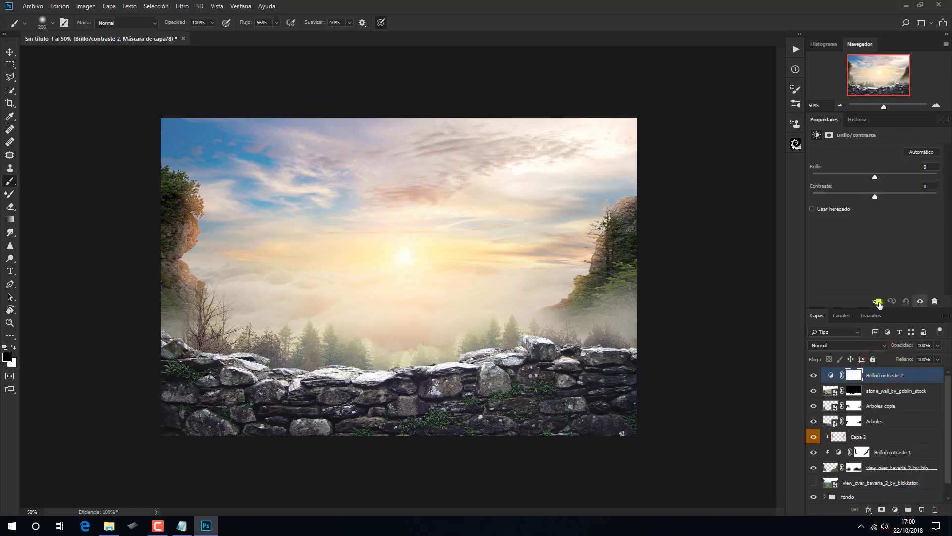
{"action": "left_click", "coordinate": [878, 301]}
{"action": "left_click_drag", "start_coordinate": [876, 180], "coordinate": [846, 181]}
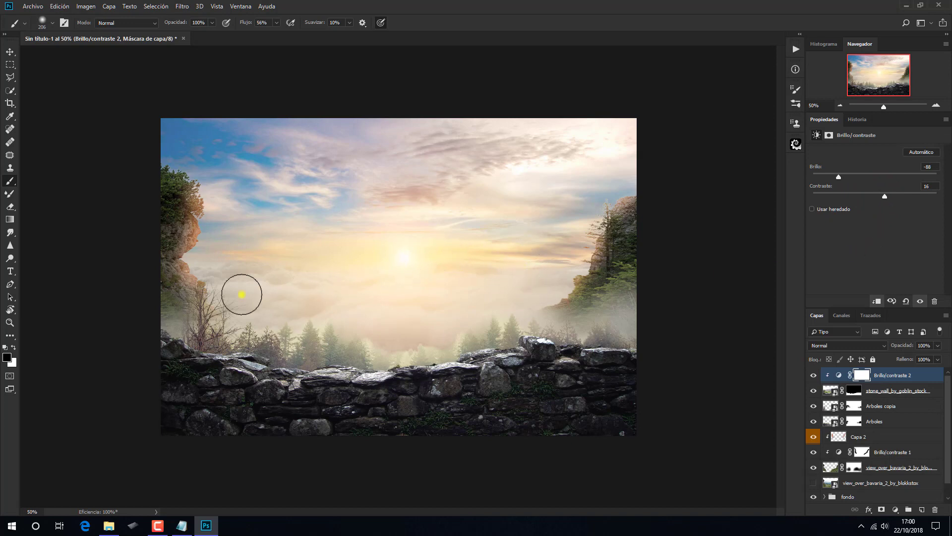
{"action": "mouse_move", "coordinate": [164, 311]}
{"action": "left_mouse_down"}
{"action": "mouse_move", "coordinate": [197, 325]}
{"action": "mouse_move", "coordinate": [158, 319]}
{"action": "mouse_move", "coordinate": [292, 356]}
{"action": "mouse_move", "coordinate": [265, 351]}
{"action": "mouse_move", "coordinate": [364, 359]}
{"action": "mouse_move", "coordinate": [528, 325]}
{"action": "mouse_move", "coordinate": [597, 328]}
{"action": "left_mouse_up"}
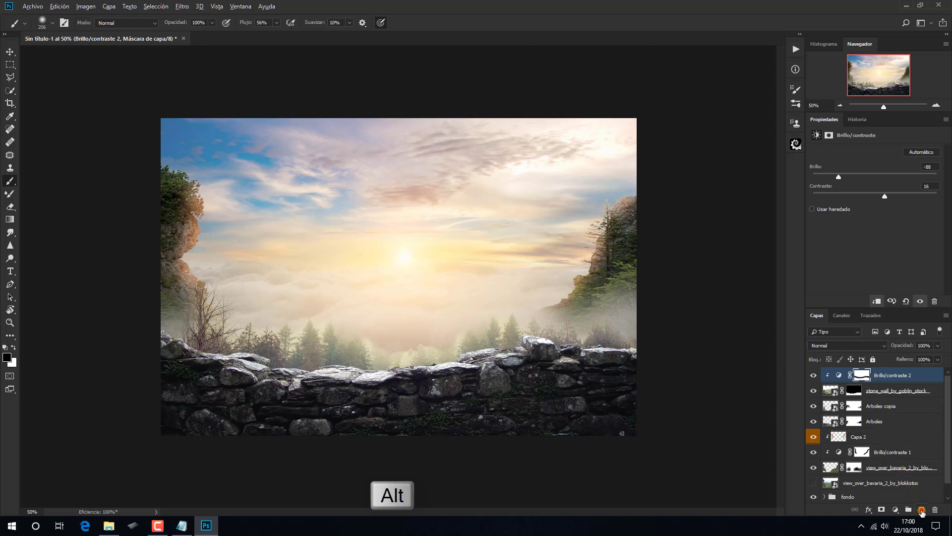
Step: Create a new layer clipped to the stone wall above its Brightness/Contrast adjustment
{"action": "left_click", "coordinate": [922, 511], "text": "alt"}
{"action": "left_click", "coordinate": [380, 178]}
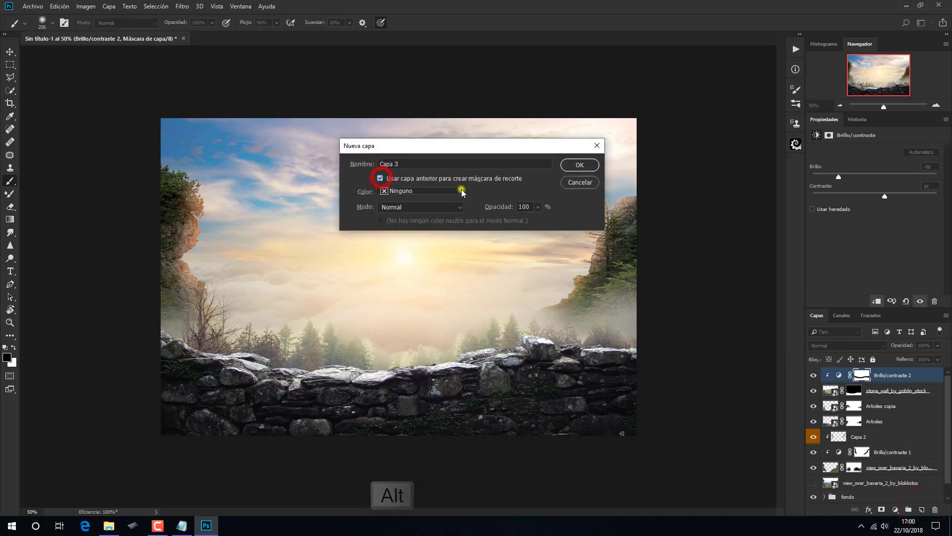
{"action": "left_click", "coordinate": [579, 165]}
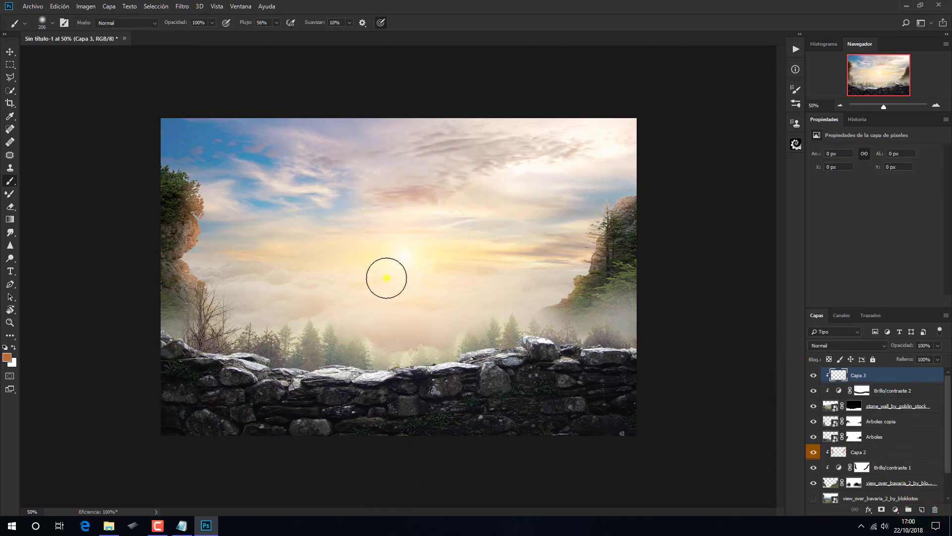
Step: Paint orange light along the stone wall's top edge on Capa 3 and set the layer's blend mode to Trama
{"action": "mouse_move", "coordinate": [171, 321]}
{"action": "left_mouse_down"}
{"action": "mouse_move", "coordinate": [264, 342]}
{"action": "mouse_move", "coordinate": [262, 350]}
{"action": "mouse_move", "coordinate": [465, 347]}
{"action": "mouse_move", "coordinate": [456, 345]}
{"action": "mouse_move", "coordinate": [509, 333]}
{"action": "mouse_move", "coordinate": [518, 319]}
{"action": "mouse_move", "coordinate": [657, 329]}
{"action": "left_mouse_up"}
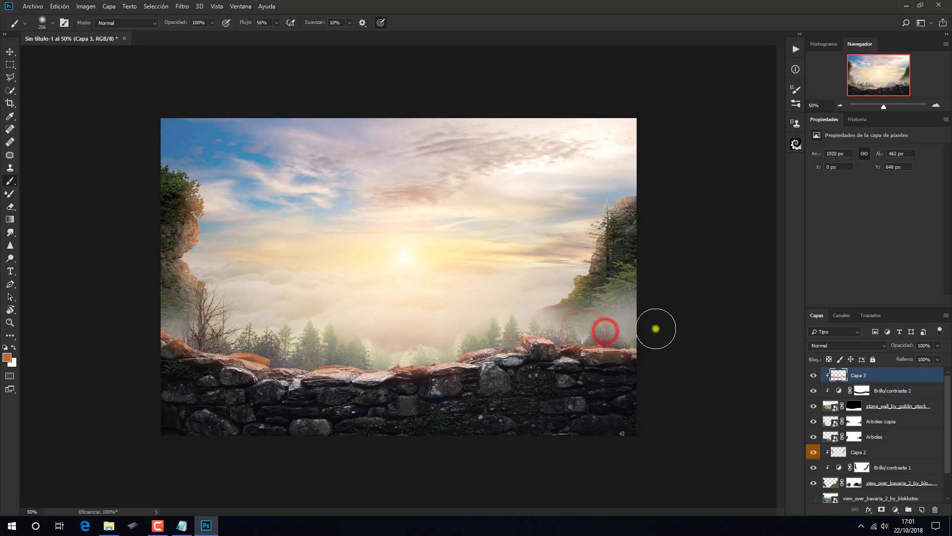
{"action": "left_click", "coordinate": [837, 346]}
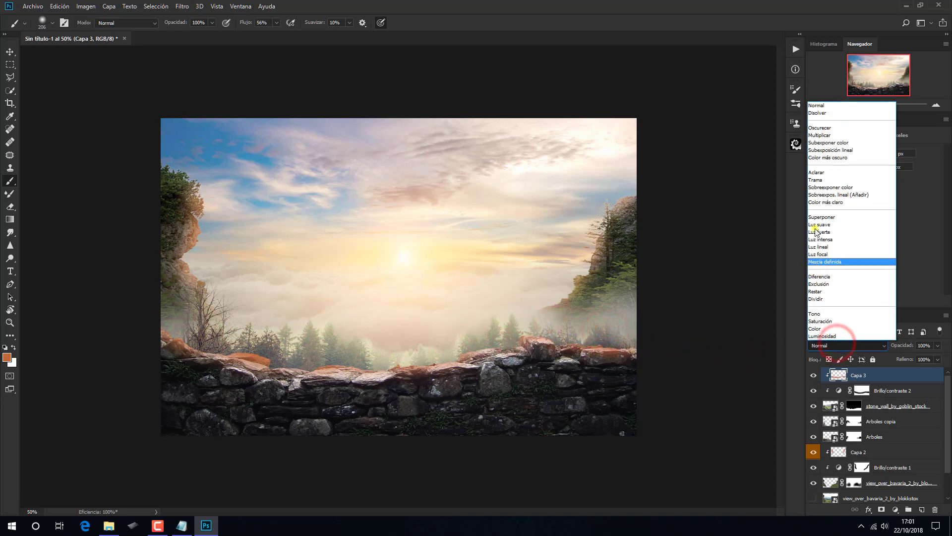
{"action": "left_click", "coordinate": [824, 181]}
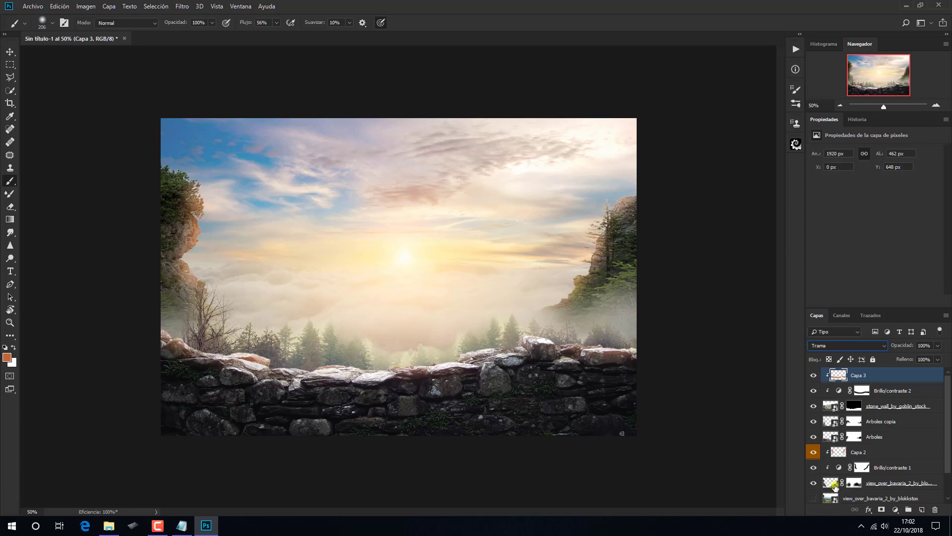
Step: Group the stone wall and tree layers, including their clipped layers, and name the group muro-pinos
{"action": "left_click", "coordinate": [889, 438], "text": "shift"}
{"action": "key", "text": "ctrl+g"}
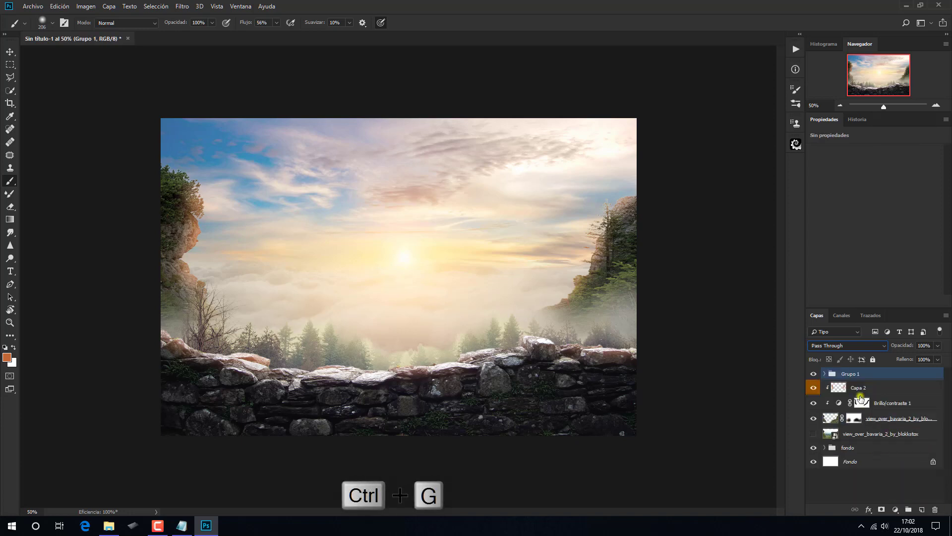
{"action": "type", "text": "muro-pinos"}
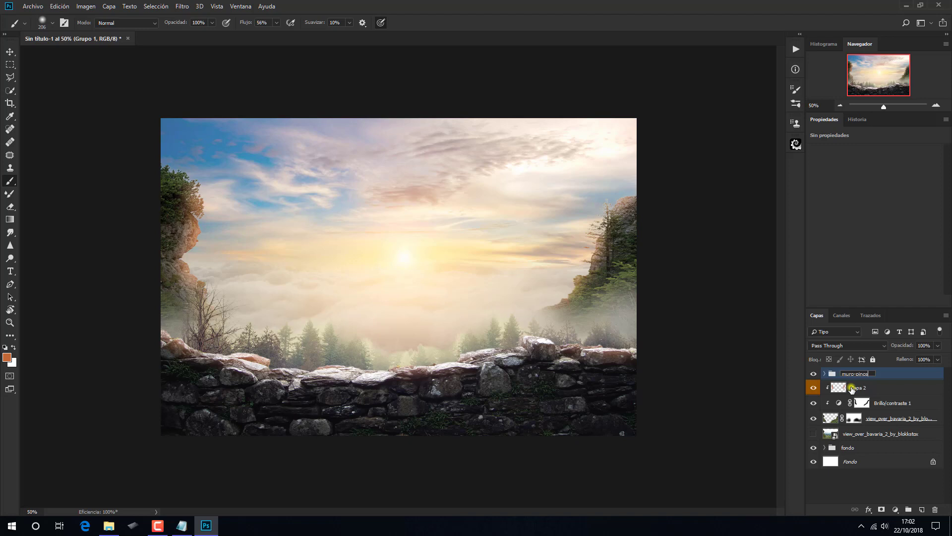
{"action": "key", "text": "Return"}
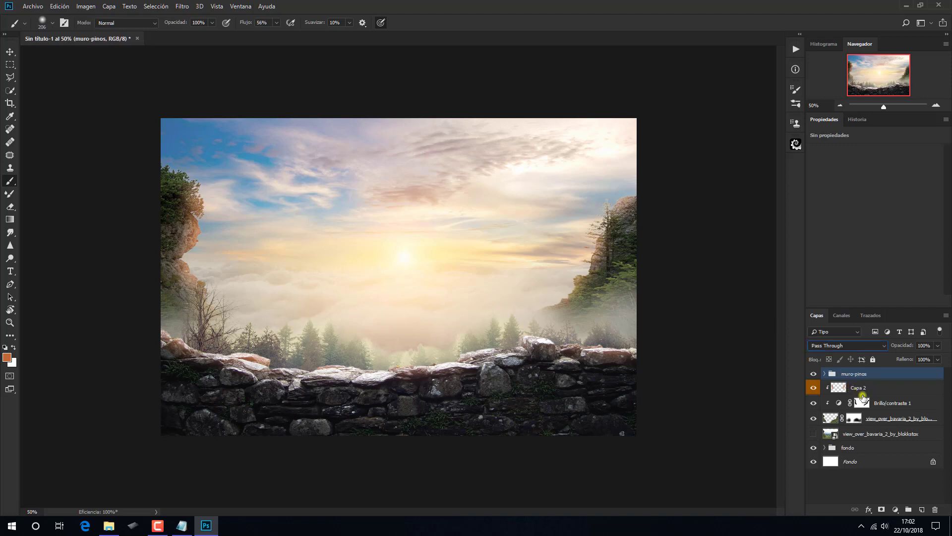
Step: Group Capa 2, Brillo/contraste 1 and both view_over_bavaria layers into a group named montes
{"action": "left_click", "coordinate": [886, 386]}
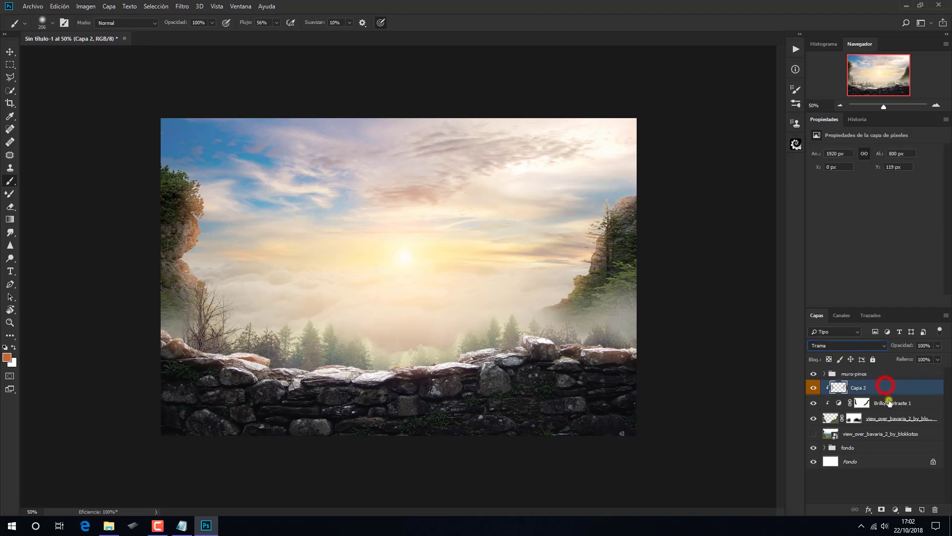
{"action": "left_click", "coordinate": [923, 435], "text": "shift"}
{"action": "key", "text": "ctrl+g"}
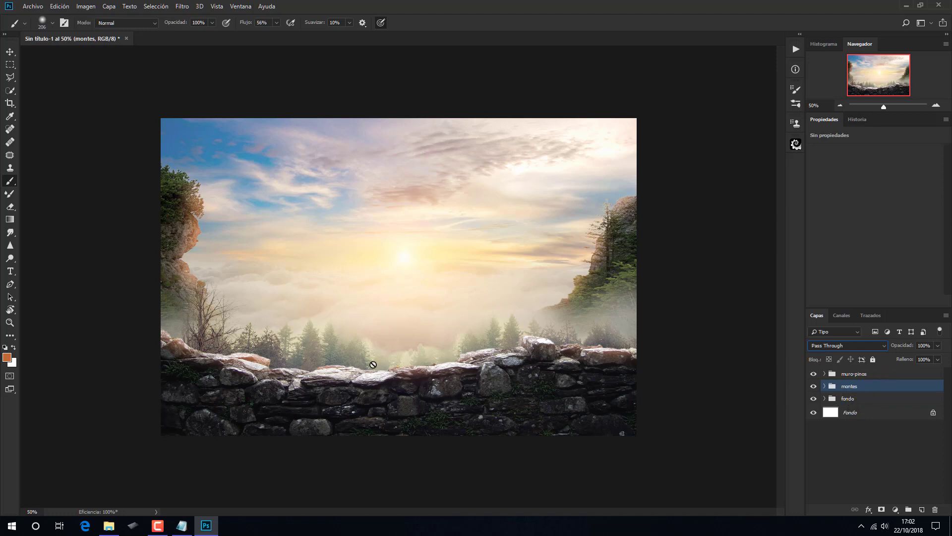
Step: Place the Torre Eiffel image from the Recursos tutorial folder above montes, scaled down and positioned over the clouds left of the sun
{"action": "left_click", "coordinate": [109, 526]}
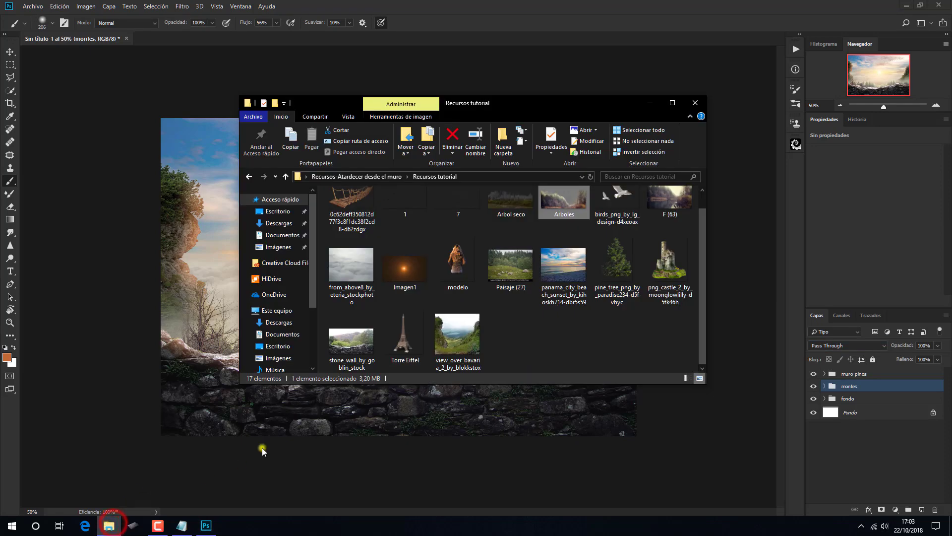
{"action": "left_click_drag", "start_coordinate": [392, 354], "coordinate": [387, 409]}
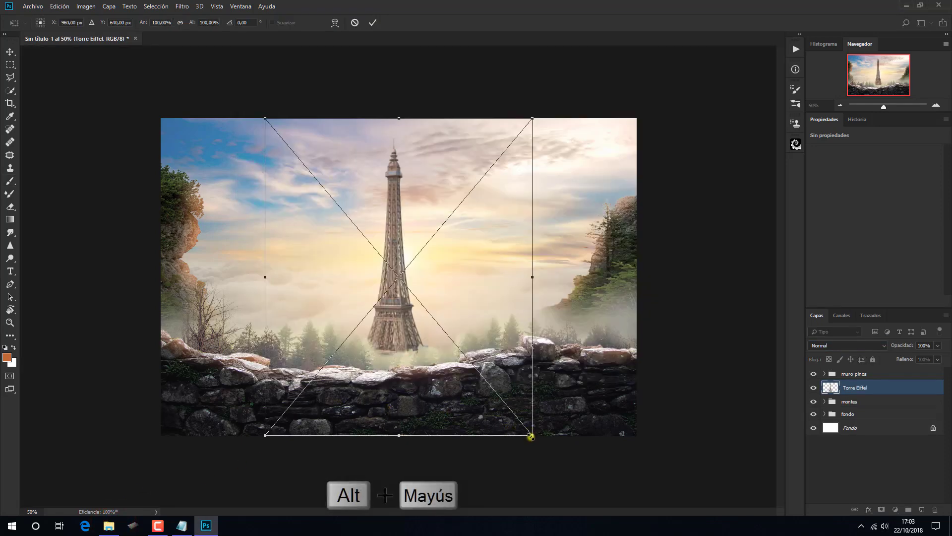
{"action": "left_click_drag", "start_coordinate": [532, 435], "coordinate": [319, 300]}
{"action": "left_click", "coordinate": [372, 23]}
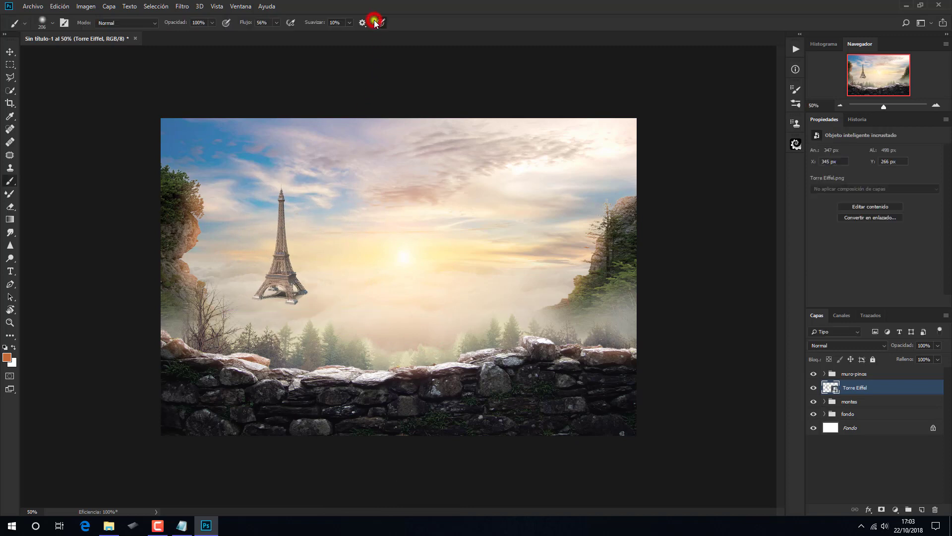
Step: Add a layer mask to Torre Eiffel and paint black over the tower's base to sink it into the clouds
{"action": "key", "text": "b"}
{"action": "left_click", "coordinate": [891, 509]}
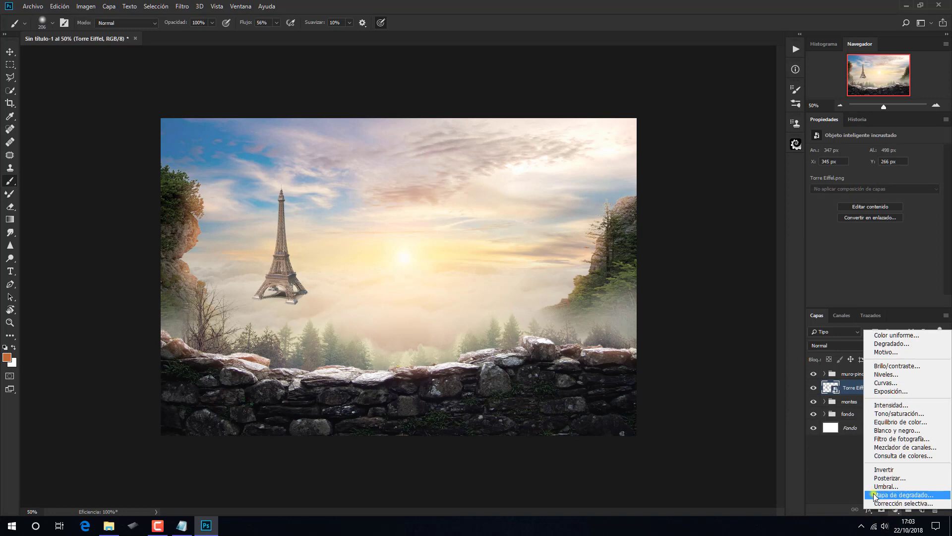
{"action": "left_click", "coordinate": [838, 494]}
{"action": "left_click", "coordinate": [881, 510]}
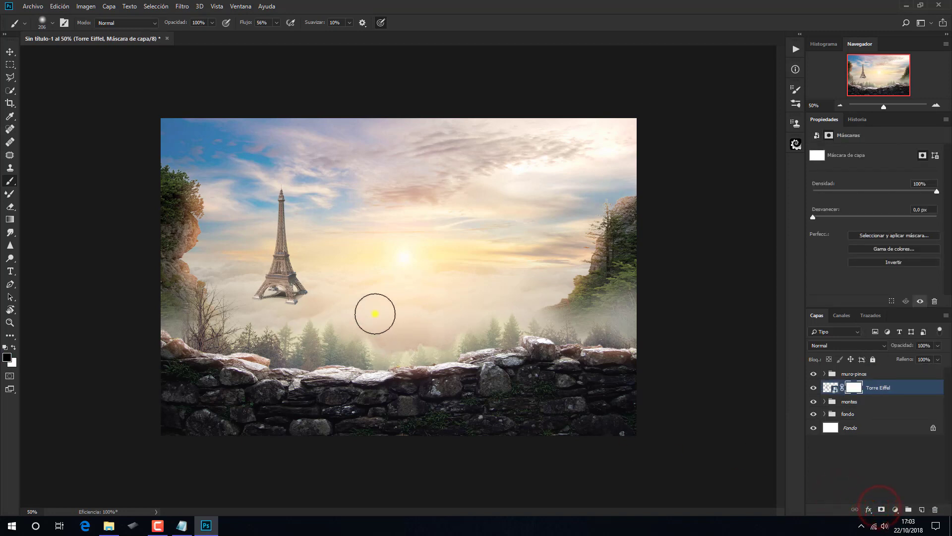
{"action": "mouse_move", "coordinate": [284, 311]}
{"action": "left_mouse_down"}
{"action": "mouse_move", "coordinate": [324, 298]}
{"action": "mouse_move", "coordinate": [282, 307]}
{"action": "mouse_move", "coordinate": [252, 295]}
{"action": "mouse_move", "coordinate": [300, 296]}
{"action": "mouse_move", "coordinate": [253, 289]}
{"action": "mouse_move", "coordinate": [274, 298]}
{"action": "mouse_move", "coordinate": [257, 283]}
{"action": "mouse_move", "coordinate": [291, 297]}
{"action": "mouse_move", "coordinate": [302, 291]}
{"action": "mouse_move", "coordinate": [275, 300]}
{"action": "mouse_move", "coordinate": [259, 289]}
{"action": "mouse_move", "coordinate": [300, 300]}
{"action": "mouse_move", "coordinate": [300, 285]}
{"action": "mouse_move", "coordinate": [296, 302]}
{"action": "mouse_move", "coordinate": [268, 284]}
{"action": "mouse_move", "coordinate": [266, 305]}
{"action": "mouse_move", "coordinate": [301, 302]}
{"action": "left_mouse_up"}
Step: Lower the Torre Eiffel layer's opacity to 79%
{"action": "key", "text": "ctrl+plus"}
{"action": "key", "text": "ctrl+plus"}
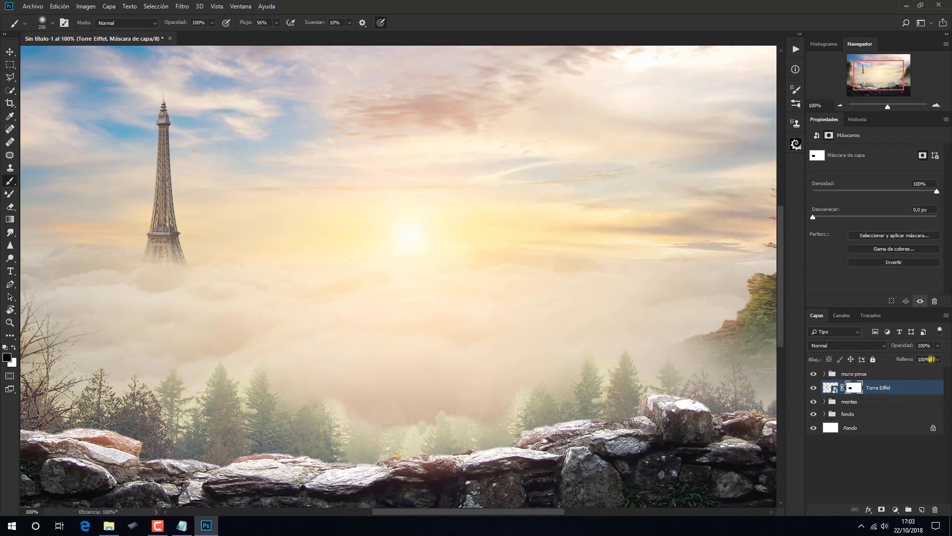
{"action": "left_click_drag", "start_coordinate": [938, 358], "coordinate": [930, 359]}
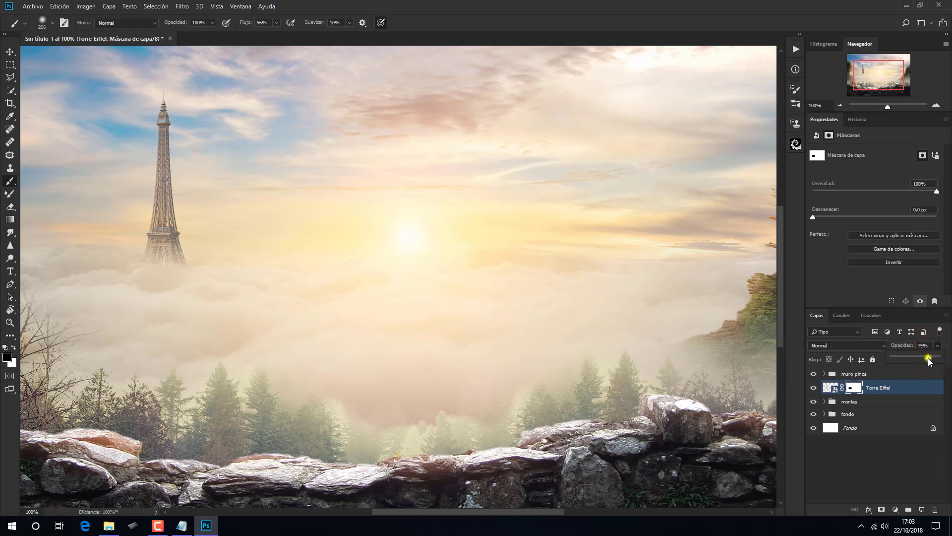
{"action": "left_click", "coordinate": [910, 382]}
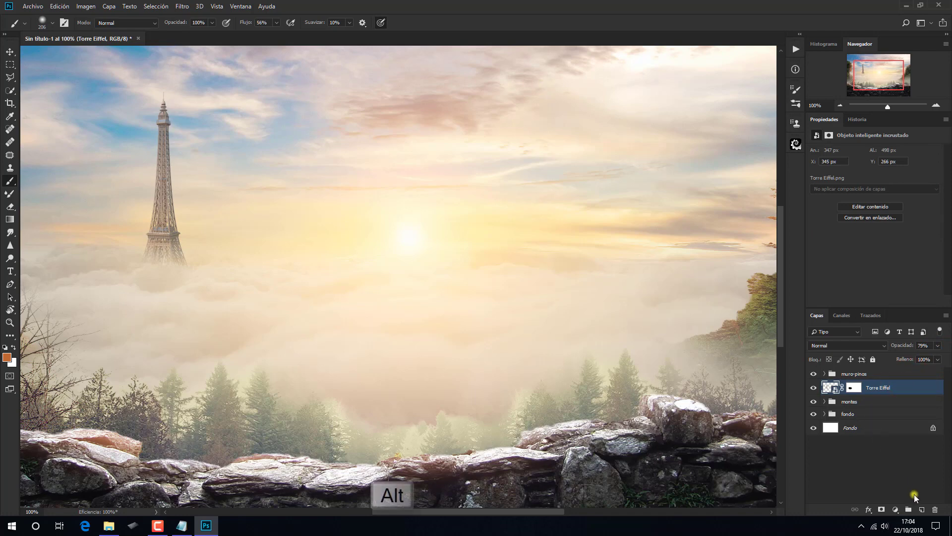
Step: Create a new layer clipped to Torre Eiffel and paint orange light along the tower's sun-facing edge with a small brush
{"action": "left_click", "coordinate": [921, 509], "text": "alt"}
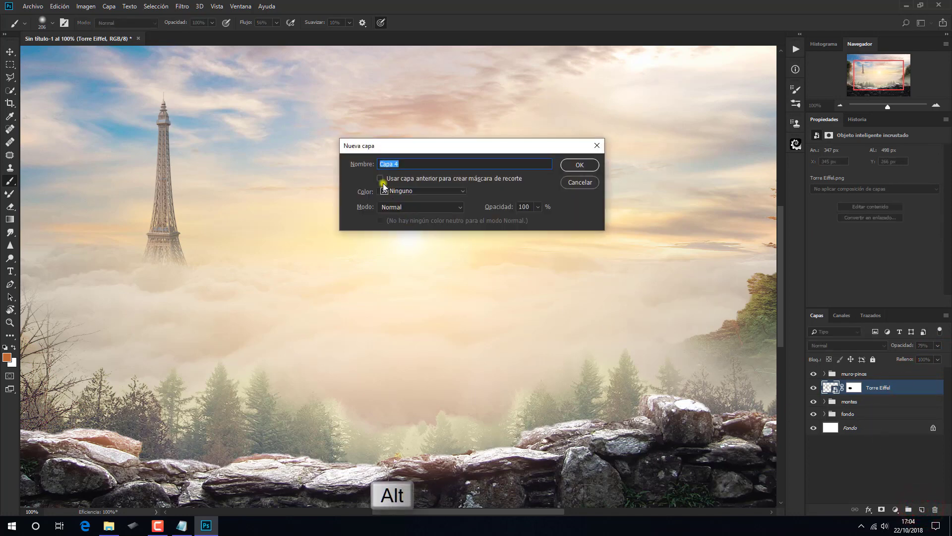
{"action": "left_click", "coordinate": [569, 166]}
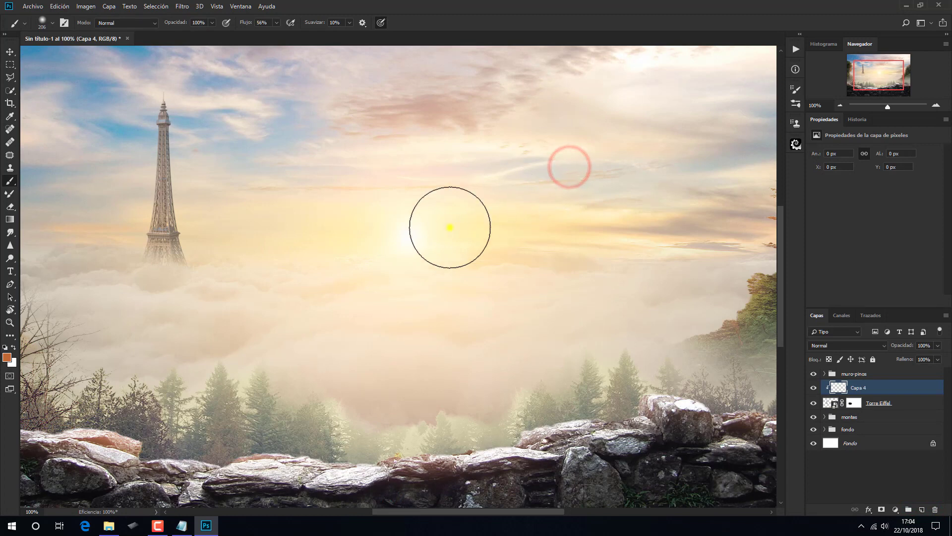
{"action": "left_click_drag", "start_coordinate": [310, 253], "coordinate": [271, 263]}
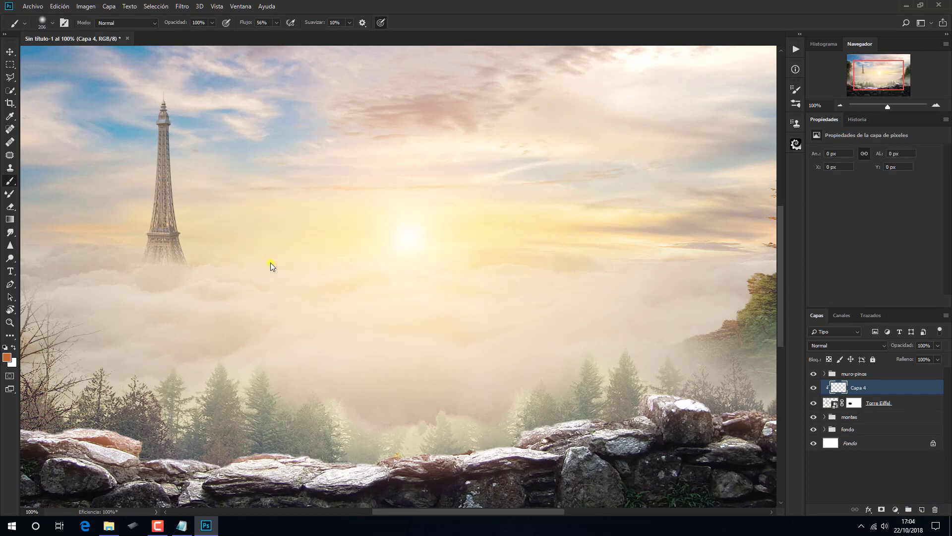
{"action": "mouse_move", "coordinate": [185, 233]}
{"action": "left_mouse_down"}
{"action": "mouse_move", "coordinate": [191, 263]}
{"action": "mouse_move", "coordinate": [180, 179]}
{"action": "left_mouse_up"}
{"action": "left_click_drag", "start_coordinate": [181, 163], "coordinate": [183, 121]}
{"action": "left_click", "coordinate": [183, 237]}
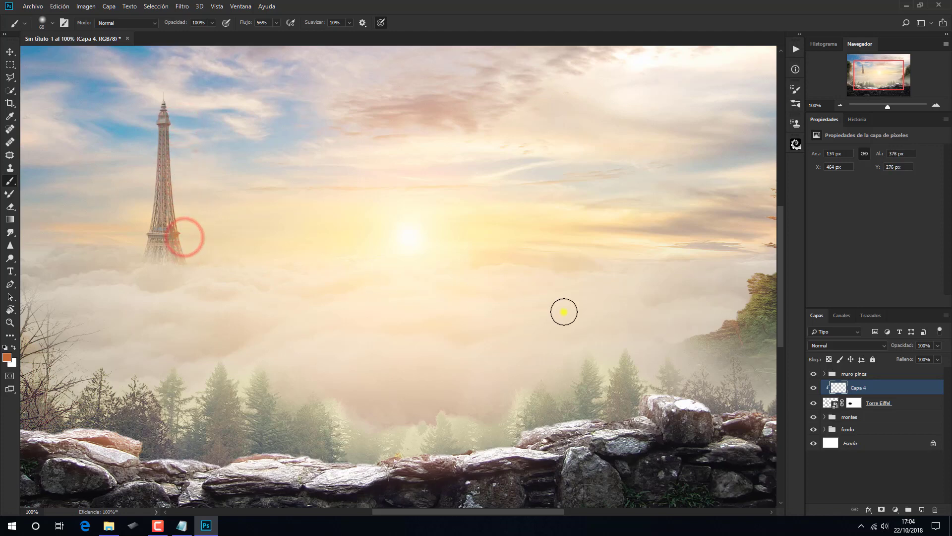
Step: Set the blend mode of the tower's light layer, Capa 4, to Sobreexponer color
{"action": "left_click", "coordinate": [821, 345]}
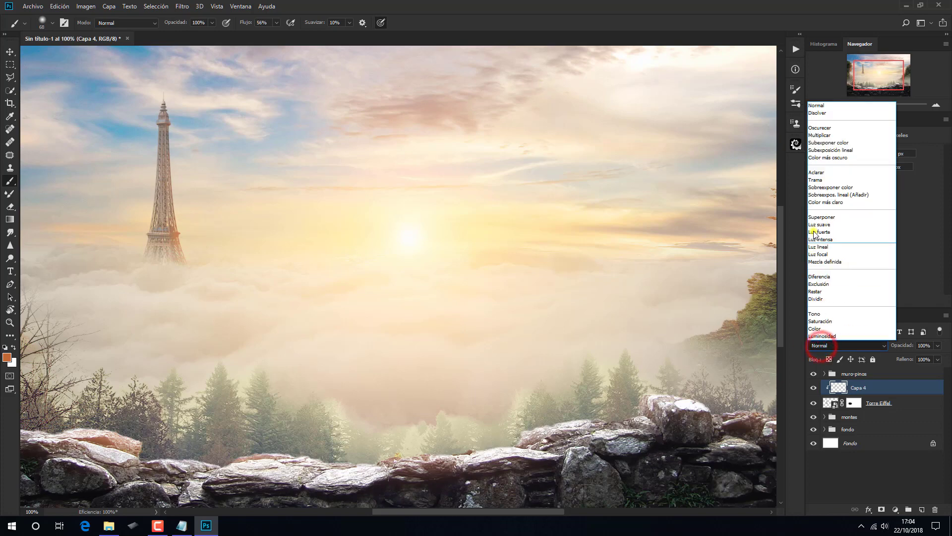
{"action": "left_click", "coordinate": [817, 187]}
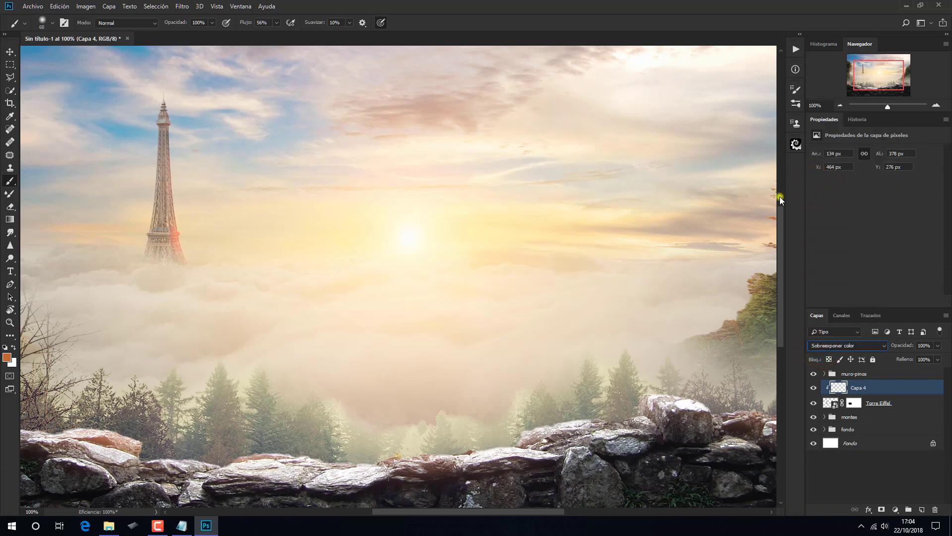
{"action": "key", "text": "ctrl+plus"}
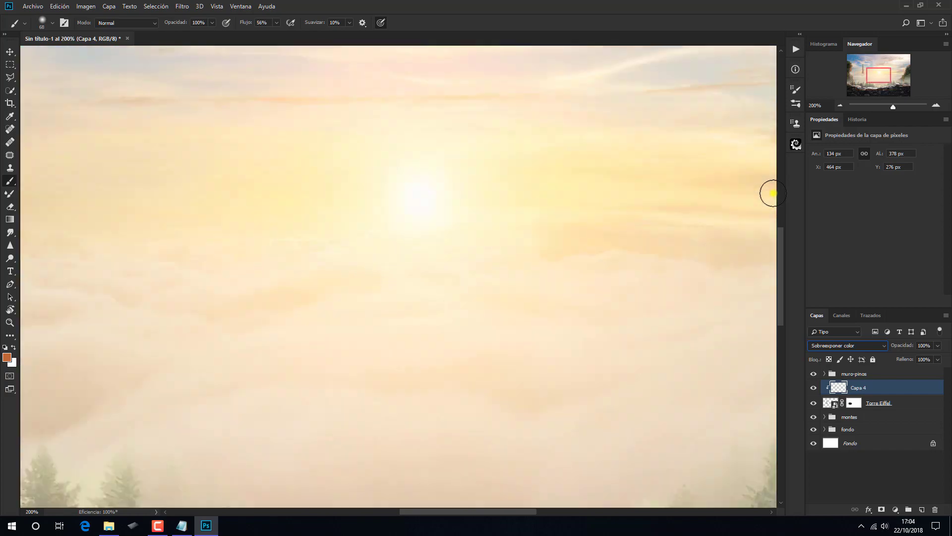
{"action": "key", "text": "ctrl+minus"}
{"action": "key", "text": "ctrl+minus"}
{"action": "key", "text": "ctrl+minus"}
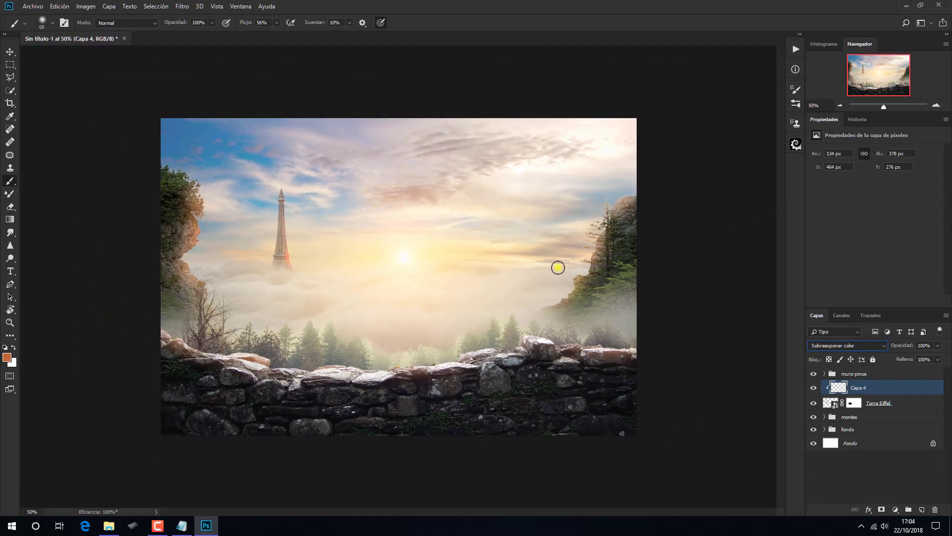
Step: Place the png_castle_2 image at about 47.8% scale above the clouds, between the sun and the right cliff
{"action": "left_click", "coordinate": [109, 525]}
{"action": "left_click_drag", "start_coordinate": [667, 263], "coordinate": [449, 325]}
{"action": "left_click_drag", "start_coordinate": [396, 311], "coordinate": [521, 296]}
{"action": "left_click", "coordinate": [372, 22]}
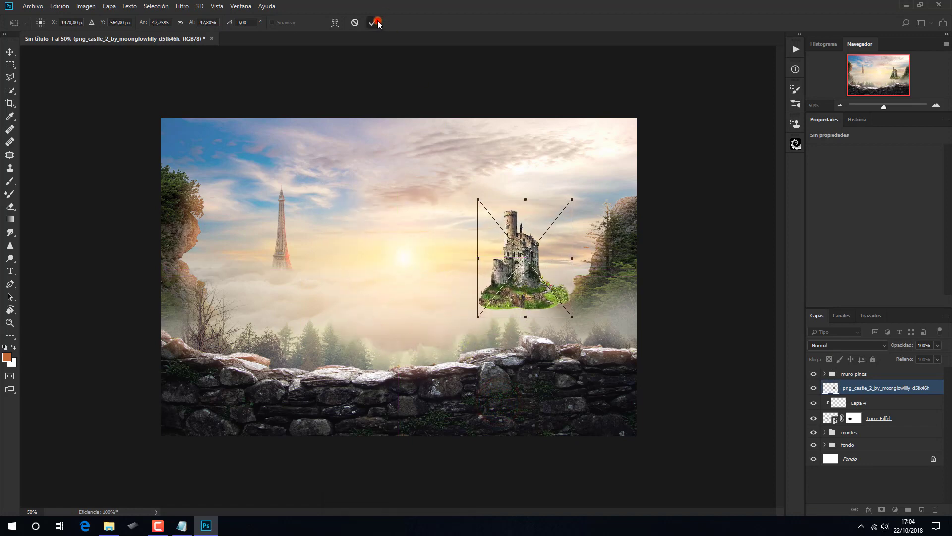
Step: Add a layer mask to the castle and paint black over its grassy base to fade it into the clouds
{"action": "left_click", "coordinate": [882, 510]}
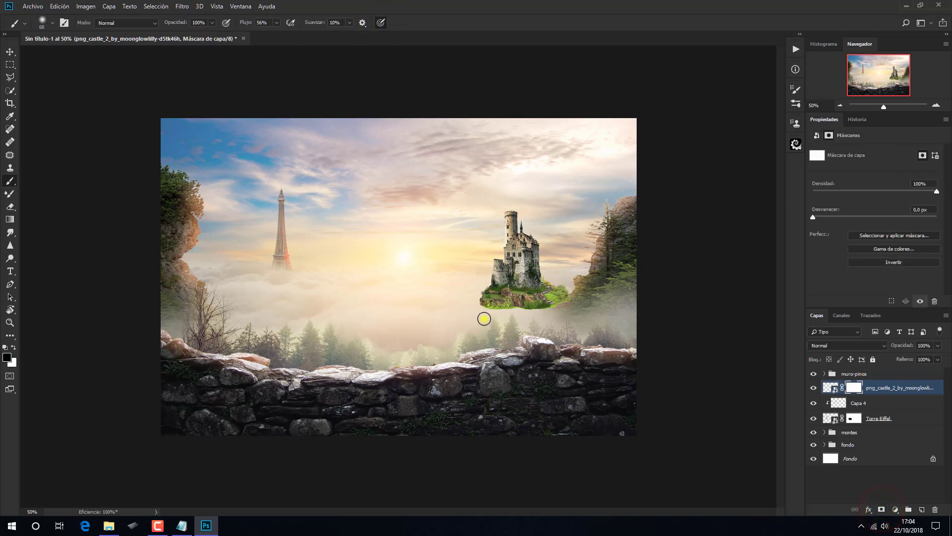
{"action": "left_click_drag", "start_coordinate": [450, 314], "coordinate": [463, 320]}
{"action": "mouse_move", "coordinate": [469, 281]}
{"action": "left_mouse_down"}
{"action": "mouse_move", "coordinate": [486, 303]}
{"action": "mouse_move", "coordinate": [480, 297]}
{"action": "mouse_move", "coordinate": [528, 306]}
{"action": "mouse_move", "coordinate": [547, 302]}
{"action": "mouse_move", "coordinate": [557, 286]}
{"action": "mouse_move", "coordinate": [549, 297]}
{"action": "mouse_move", "coordinate": [538, 285]}
{"action": "mouse_move", "coordinate": [487, 284]}
{"action": "mouse_move", "coordinate": [488, 292]}
{"action": "mouse_move", "coordinate": [523, 294]}
{"action": "mouse_move", "coordinate": [543, 280]}
{"action": "mouse_move", "coordinate": [539, 291]}
{"action": "mouse_move", "coordinate": [485, 283]}
{"action": "left_mouse_up"}
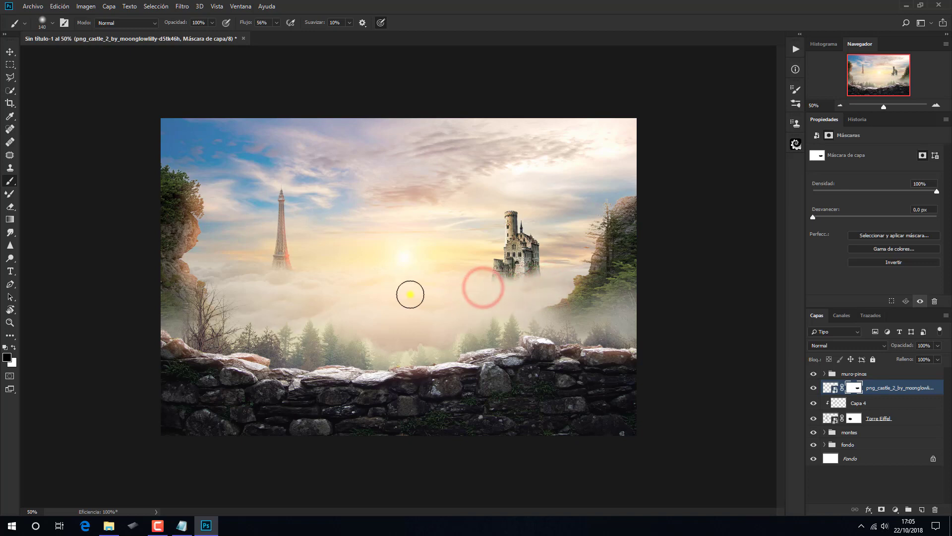
Step: Enlarge the castle to about 107.3% and shift it slightly down toward the right cliff
{"action": "key", "text": "ctrl+t"}
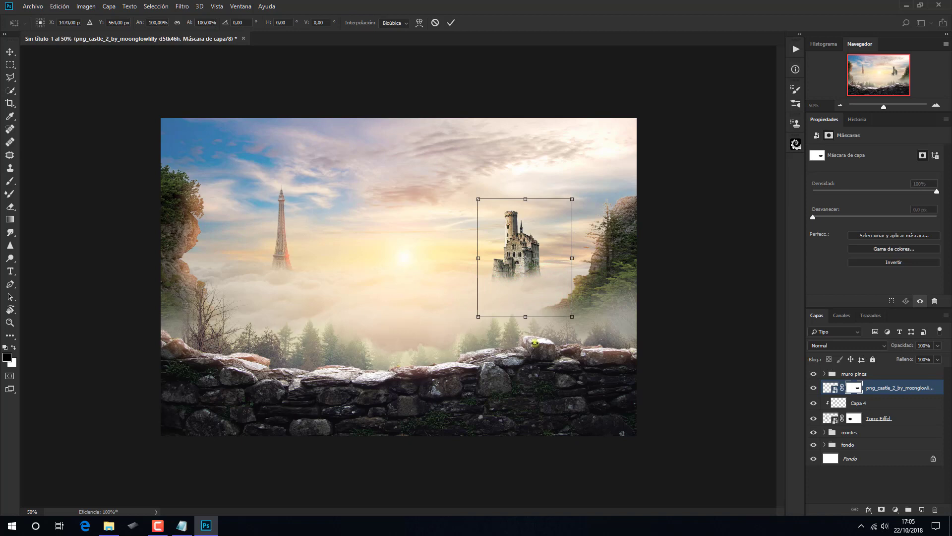
{"action": "left_click_drag", "start_coordinate": [573, 317], "coordinate": [548, 308]}
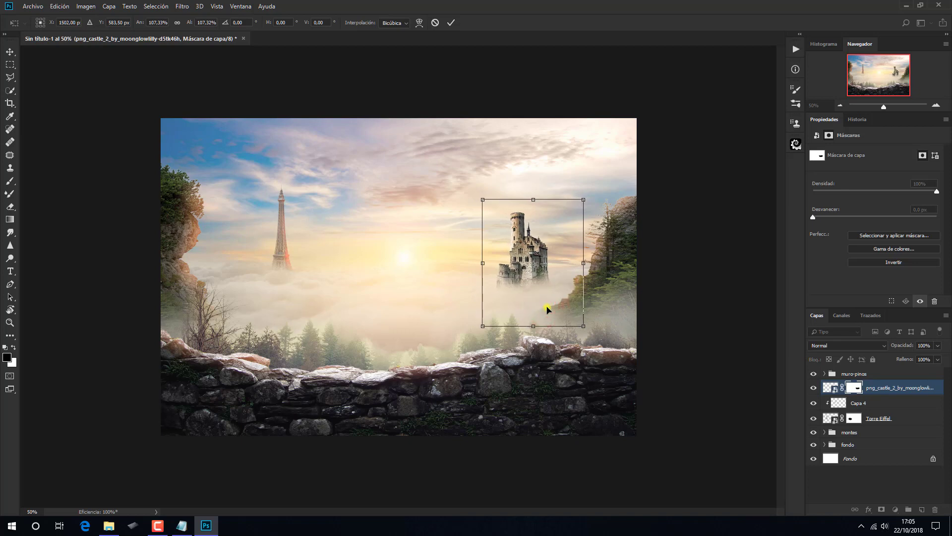
{"action": "left_click", "coordinate": [451, 22]}
{"action": "key", "text": "b"}
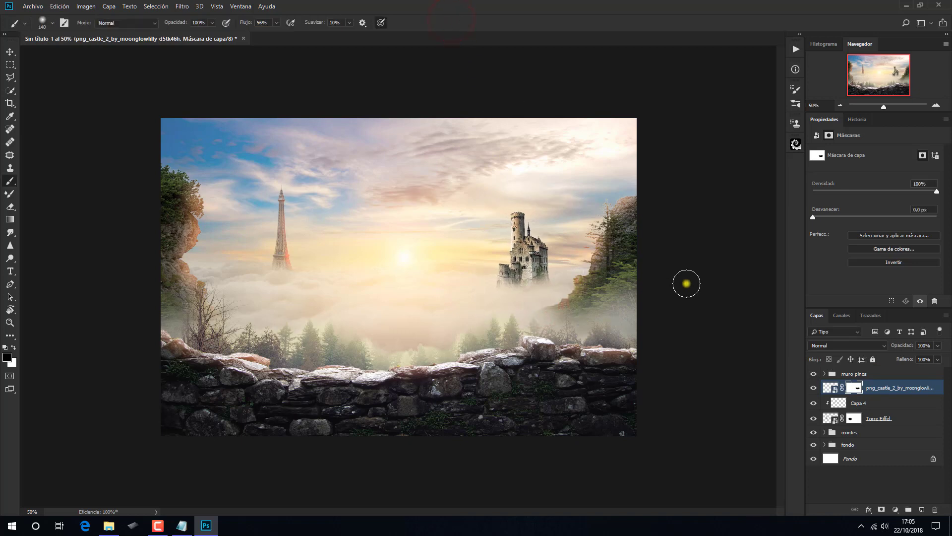
Step: Add a Levels adjustment clipped to the castle with output levels of 85 and 176
{"action": "left_click", "coordinate": [894, 509]}
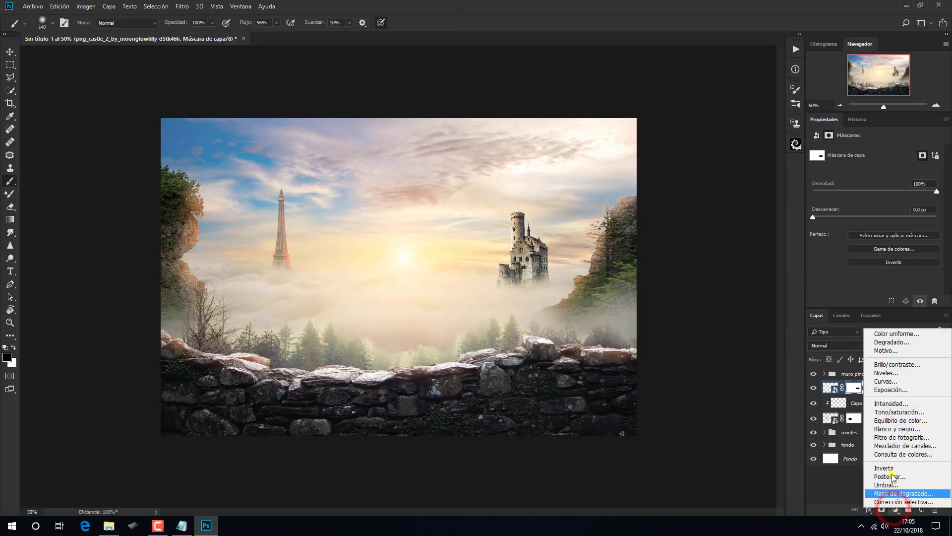
{"action": "left_click", "coordinate": [888, 377]}
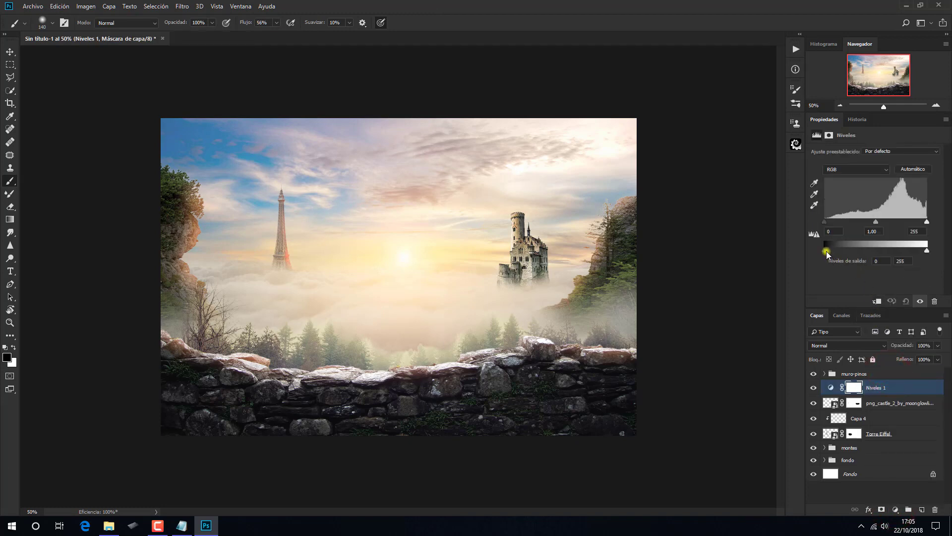
{"action": "left_click", "coordinate": [876, 301]}
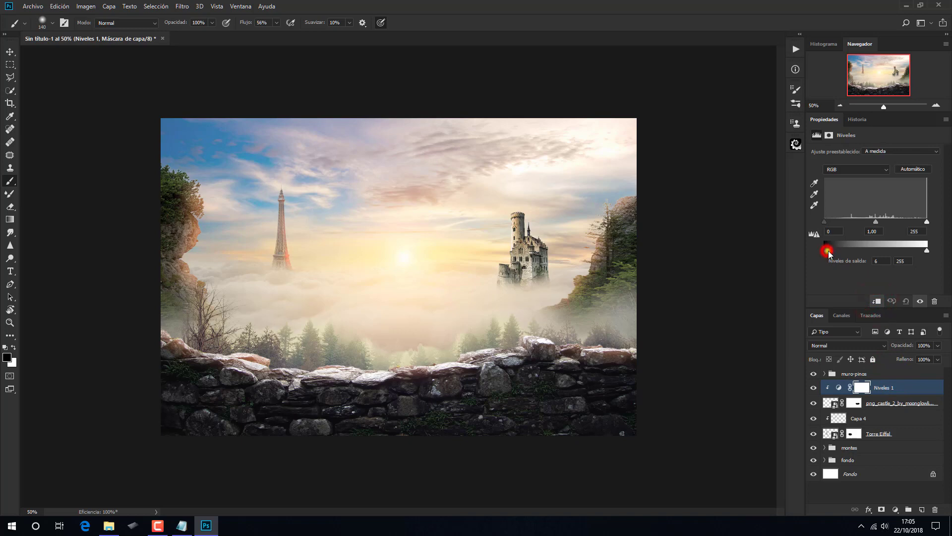
{"action": "left_click_drag", "start_coordinate": [828, 252], "coordinate": [849, 254]}
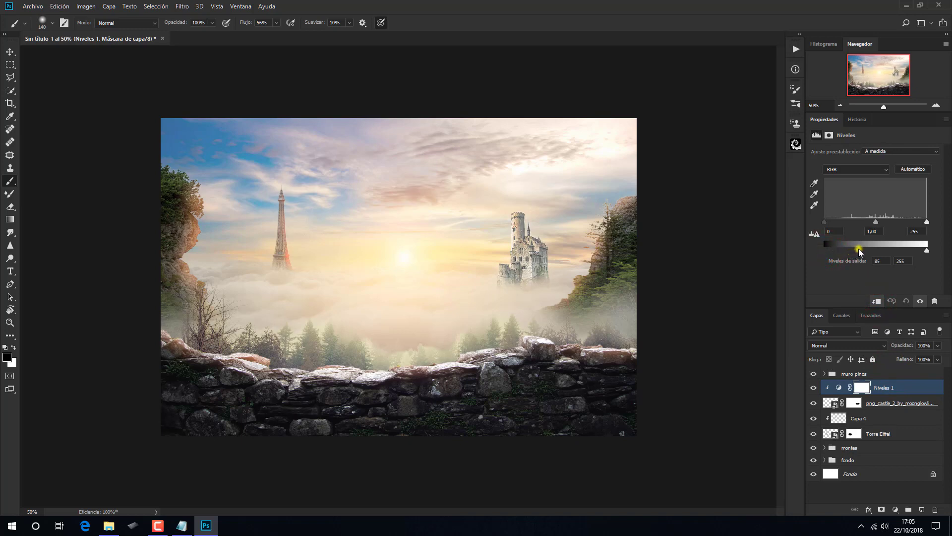
{"action": "left_click_drag", "start_coordinate": [927, 250], "coordinate": [901, 249]}
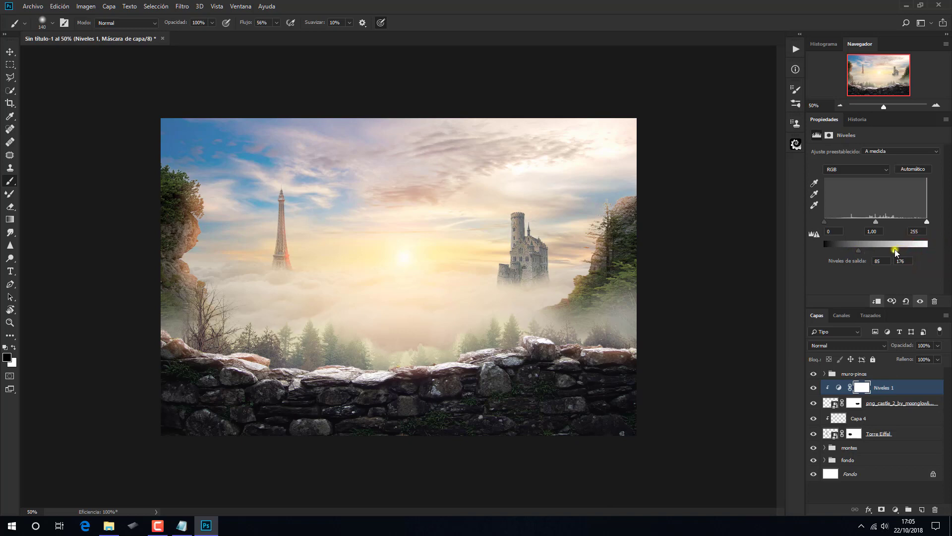
Step: Paint black on the Levels mask along the castle's sun-facing edge, and add a clipped Brightness/Contrast at brightness -36, masked along that edge
{"action": "mouse_move", "coordinate": [504, 216]}
{"action": "left_mouse_down"}
{"action": "mouse_move", "coordinate": [501, 258]}
{"action": "mouse_move", "coordinate": [487, 279]}
{"action": "left_mouse_up"}
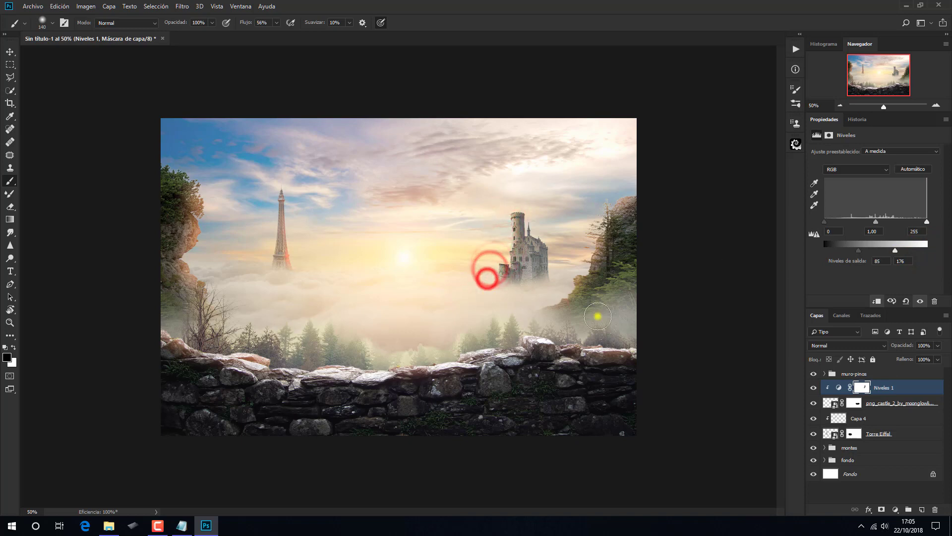
{"action": "left_click", "coordinate": [895, 510]}
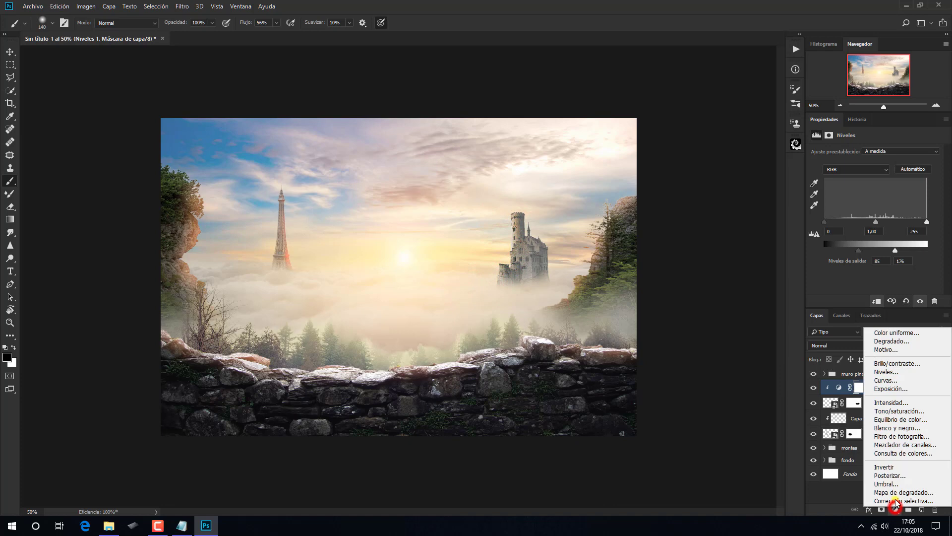
{"action": "left_click", "coordinate": [892, 363]}
{"action": "left_click", "coordinate": [877, 302]}
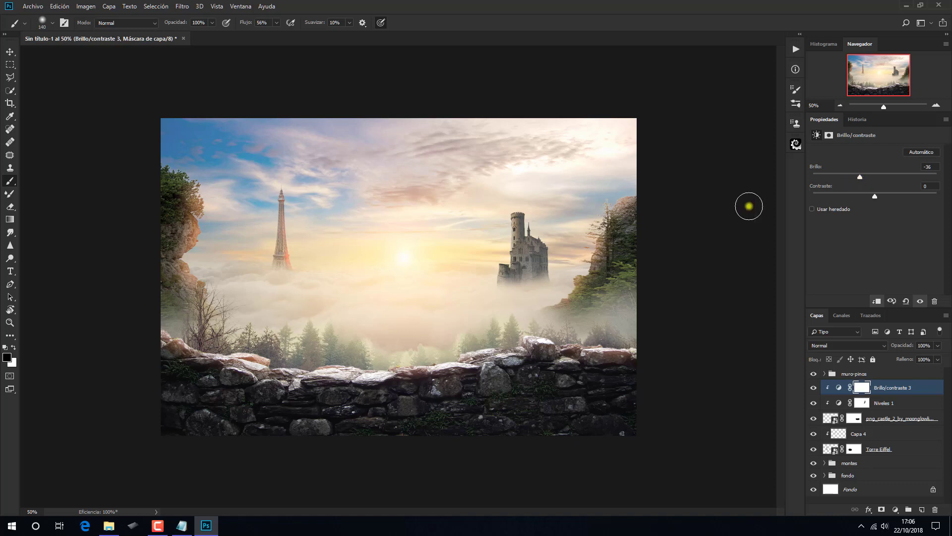
{"action": "left_click", "coordinate": [503, 220]}
{"action": "left_click_drag", "start_coordinate": [503, 229], "coordinate": [487, 287]}
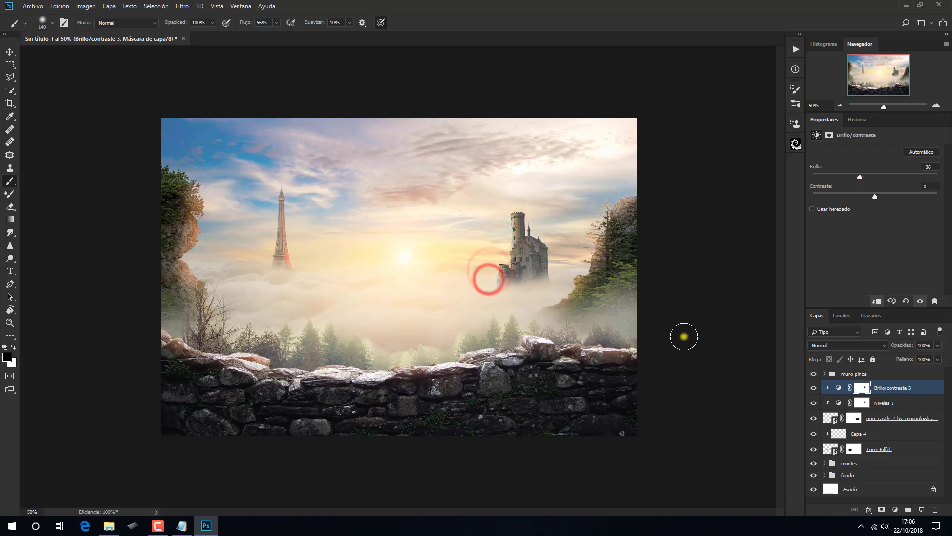
Step: Add a new layer clipped to the castle, paint orange light along its sun-facing edge, and set the blend mode to Screen (Trama)
{"action": "left_click", "coordinate": [921, 509], "text": "alt"}
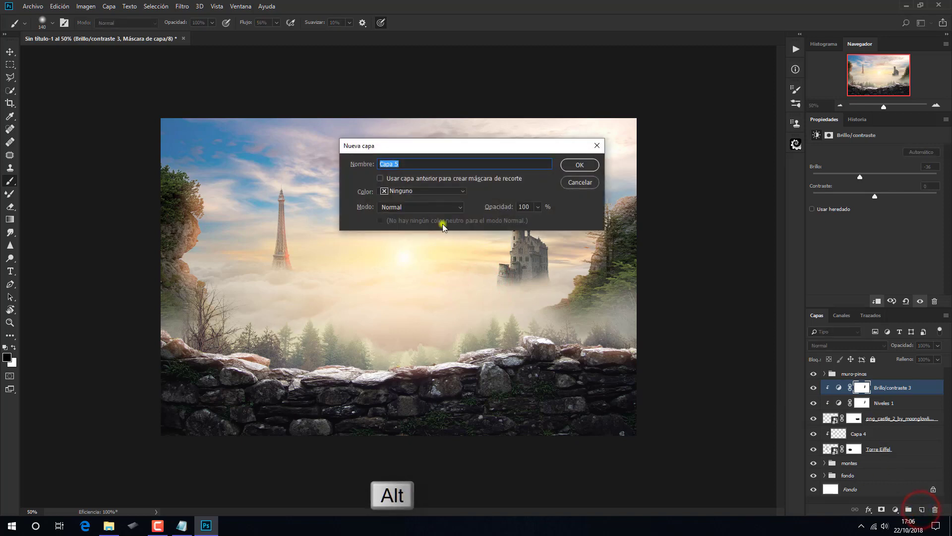
{"action": "left_click", "coordinate": [379, 178]}
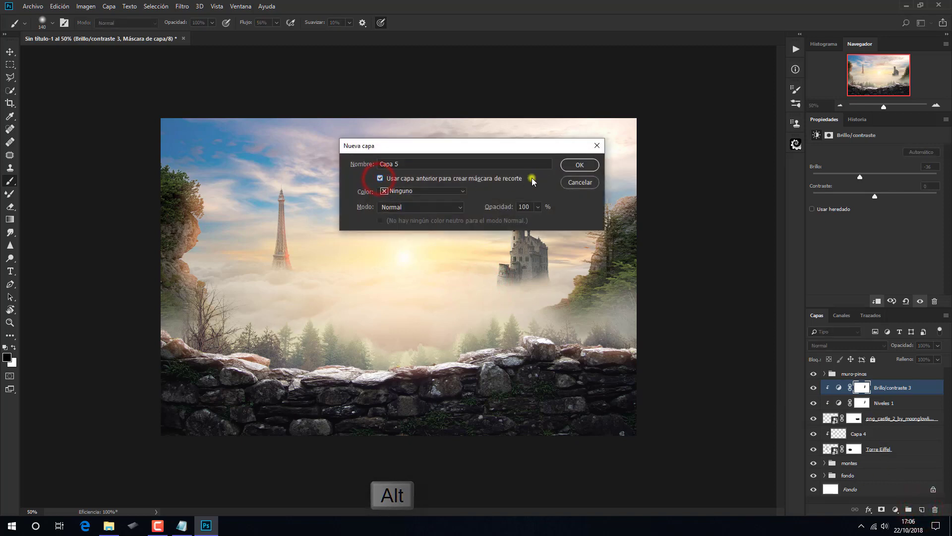
{"action": "left_click", "coordinate": [580, 164]}
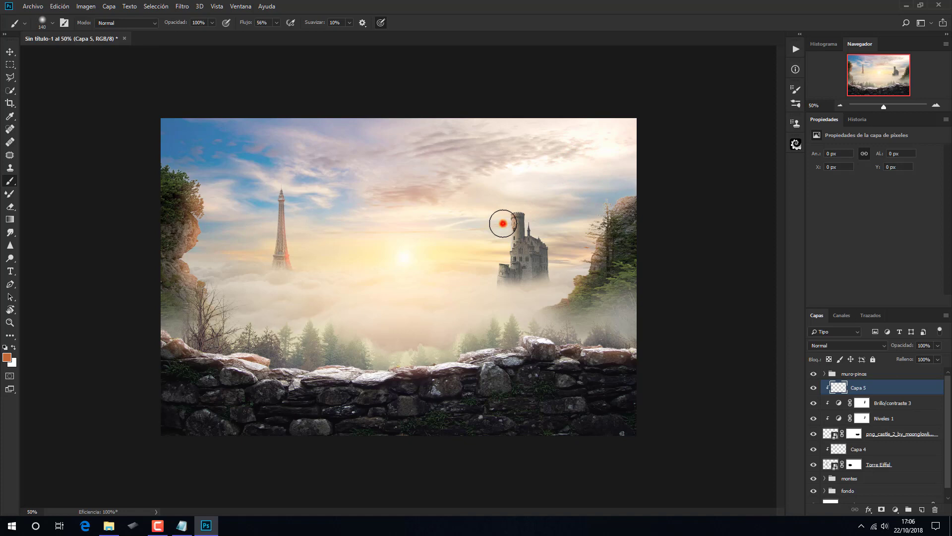
{"action": "left_click", "coordinate": [503, 223]}
{"action": "left_click", "coordinate": [502, 236]}
{"action": "left_click", "coordinate": [501, 246]}
{"action": "left_click", "coordinate": [500, 256]}
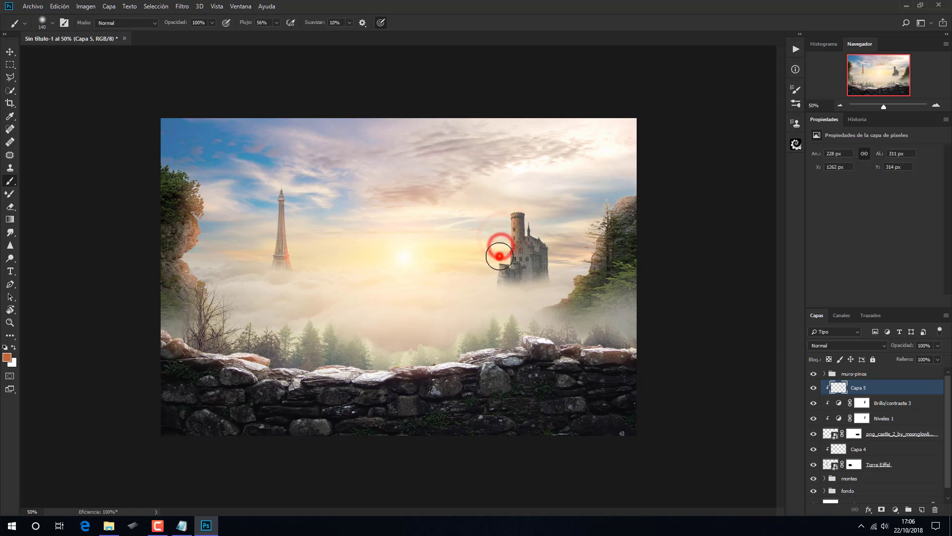
{"action": "left_click", "coordinate": [491, 268]}
{"action": "left_click", "coordinate": [487, 278]}
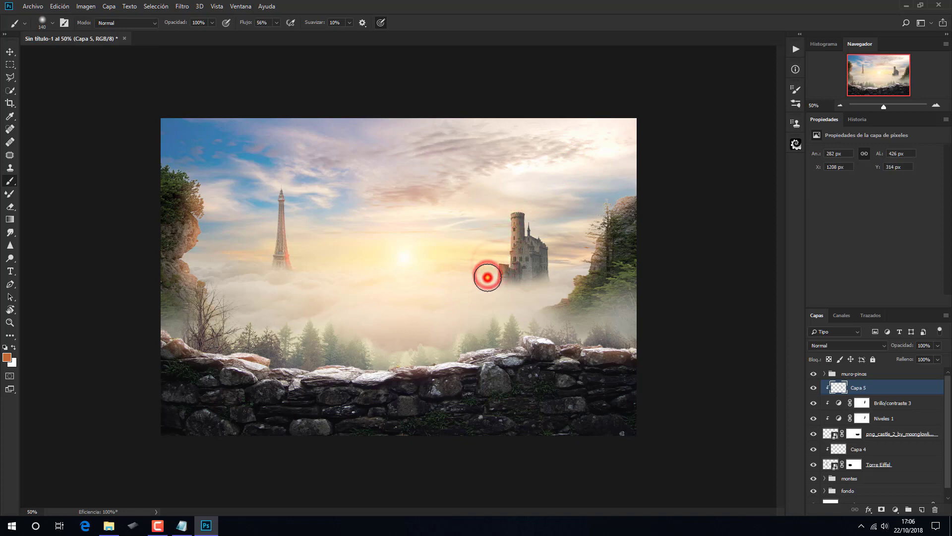
{"action": "left_click", "coordinate": [847, 345]}
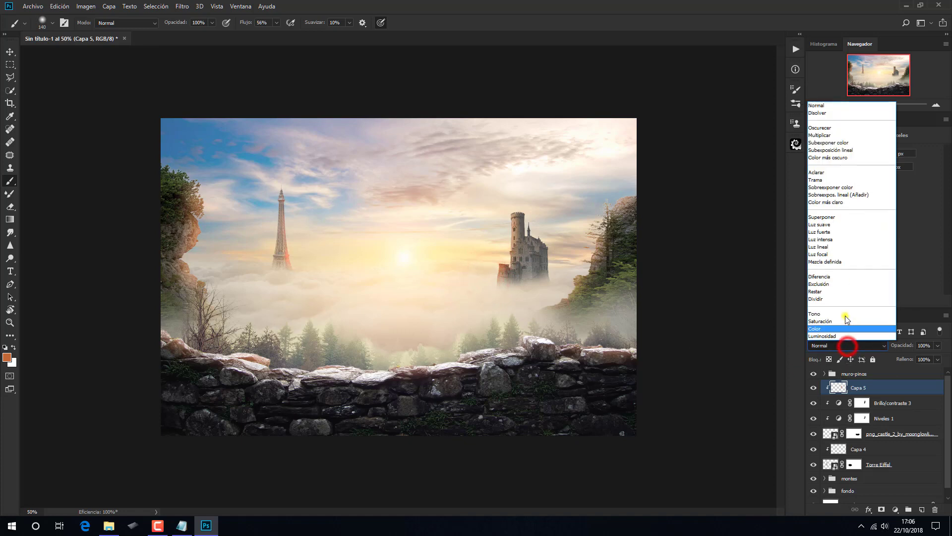
{"action": "left_click", "coordinate": [831, 180]}
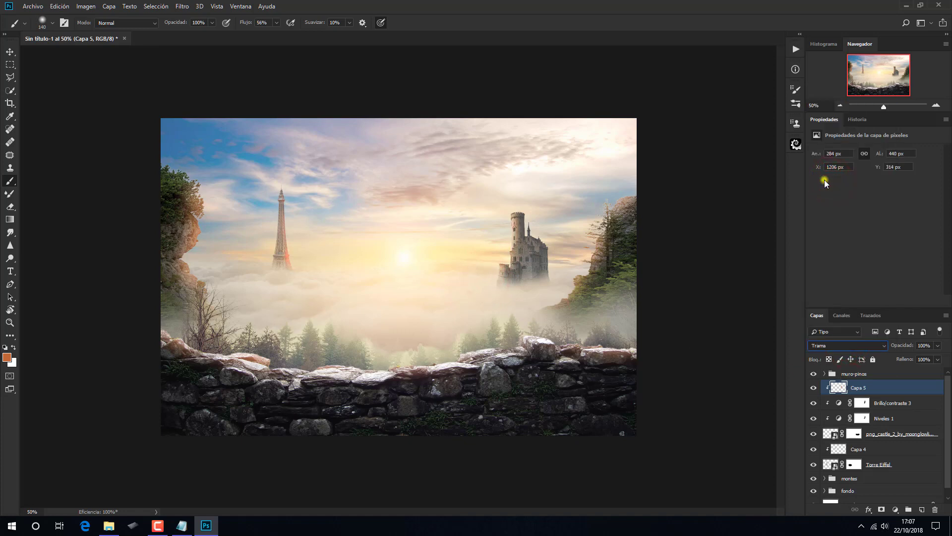
Step: Group all the castle and Eiffel Tower layers and name the group torre-castillo
{"action": "left_click", "coordinate": [891, 388], "text": "shift"}
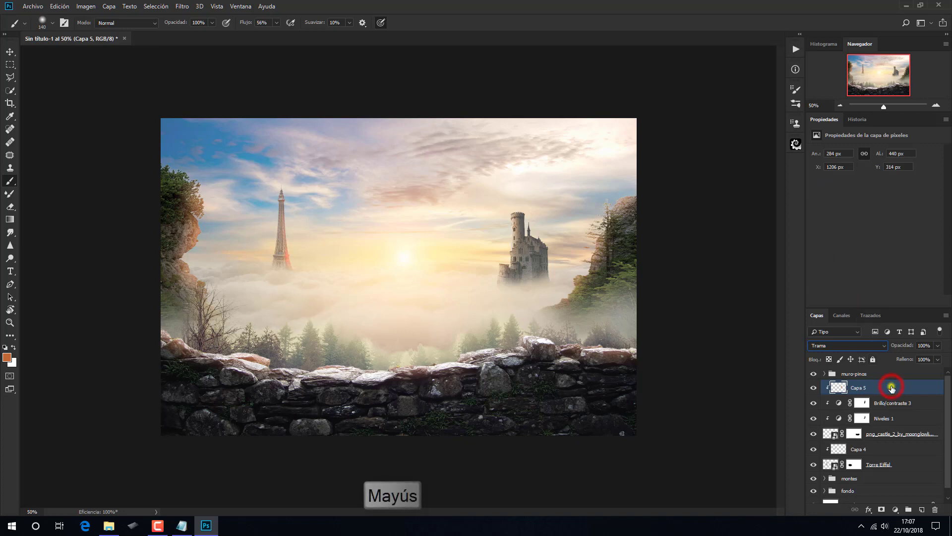
{"action": "left_click", "coordinate": [898, 465], "text": "shift"}
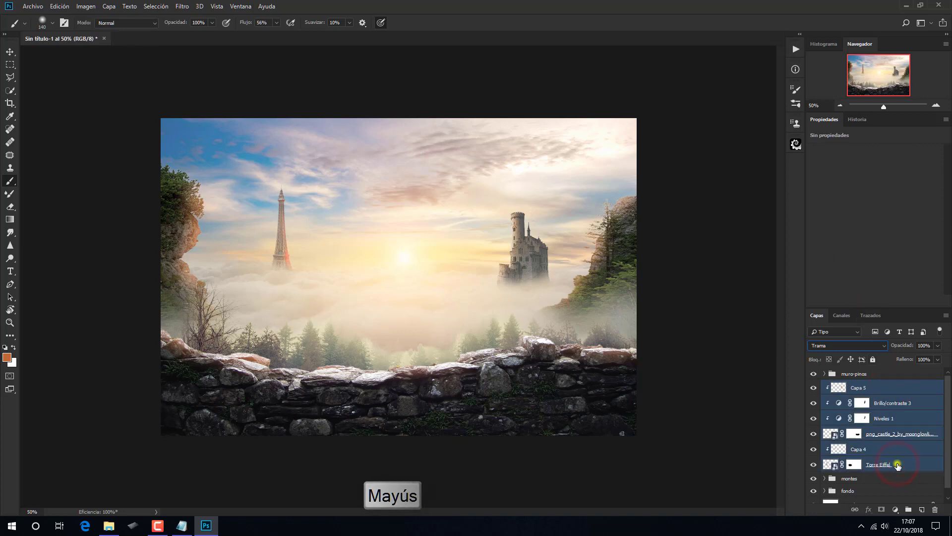
{"action": "key", "text": "ctrl+g"}
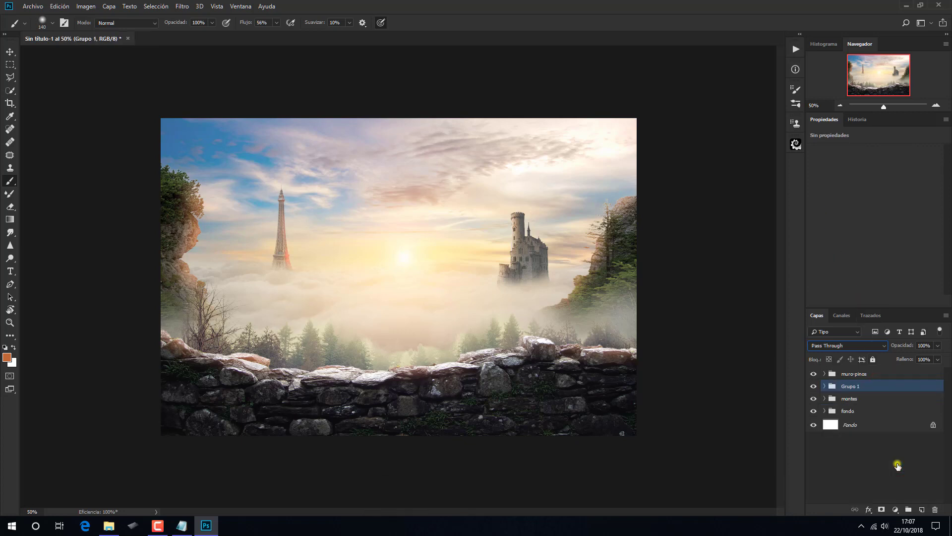
{"action": "left_click", "coordinate": [852, 387]}
{"action": "type", "text": "tor"}
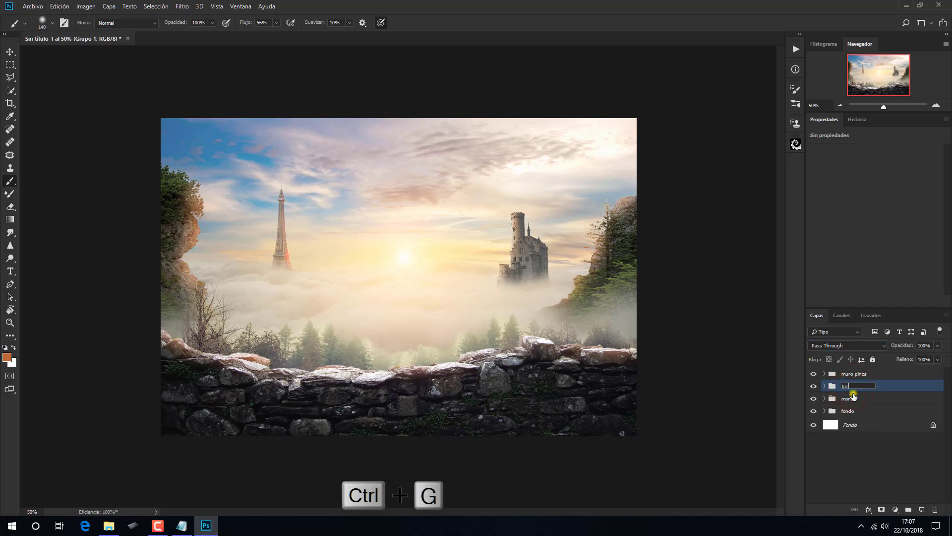
{"action": "type", "text": "re-castillo"}
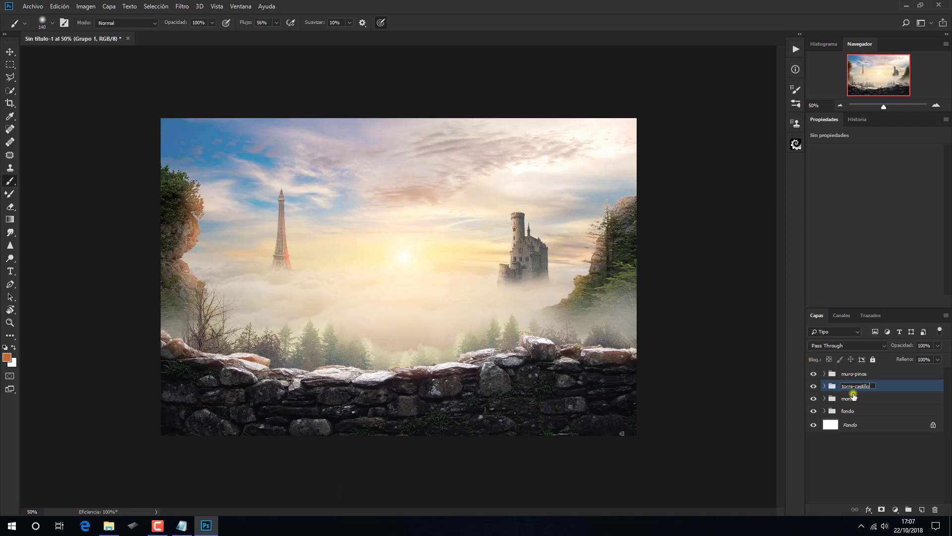
{"action": "key", "text": "Return"}
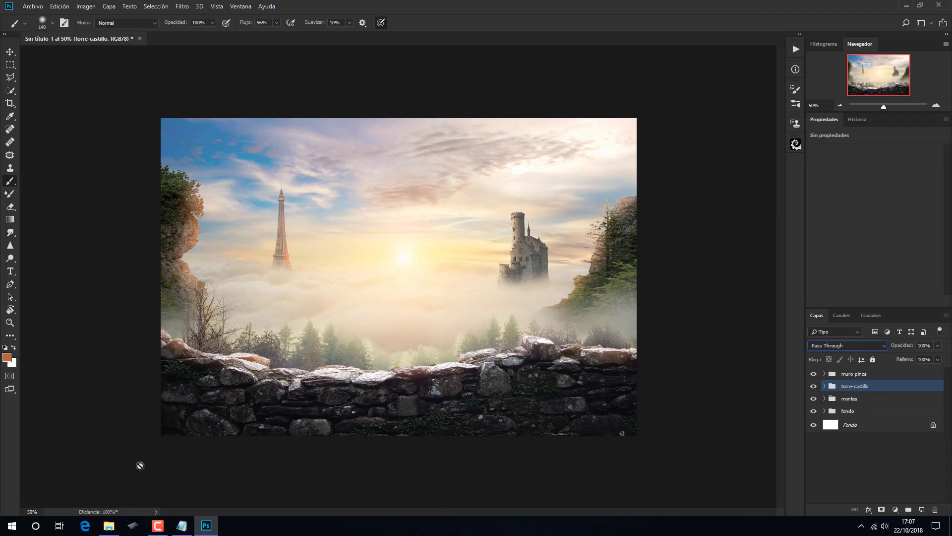
Step: Place the rope bridge image flipped horizontally, shrunk to about 15.9% wide by 14.6% high, between the castle and the right cliff
{"action": "left_click", "coordinate": [109, 525]}
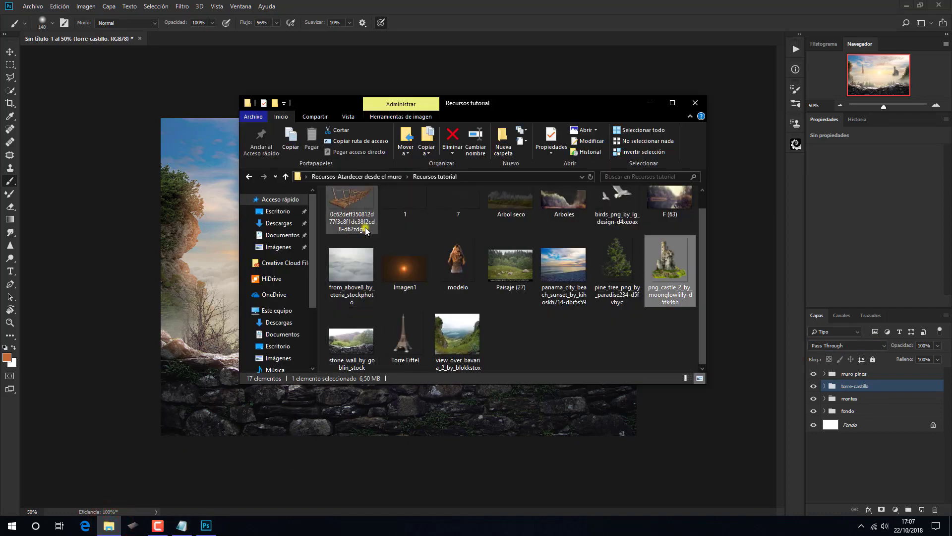
{"action": "left_click_drag", "start_coordinate": [360, 200], "coordinate": [390, 413]}
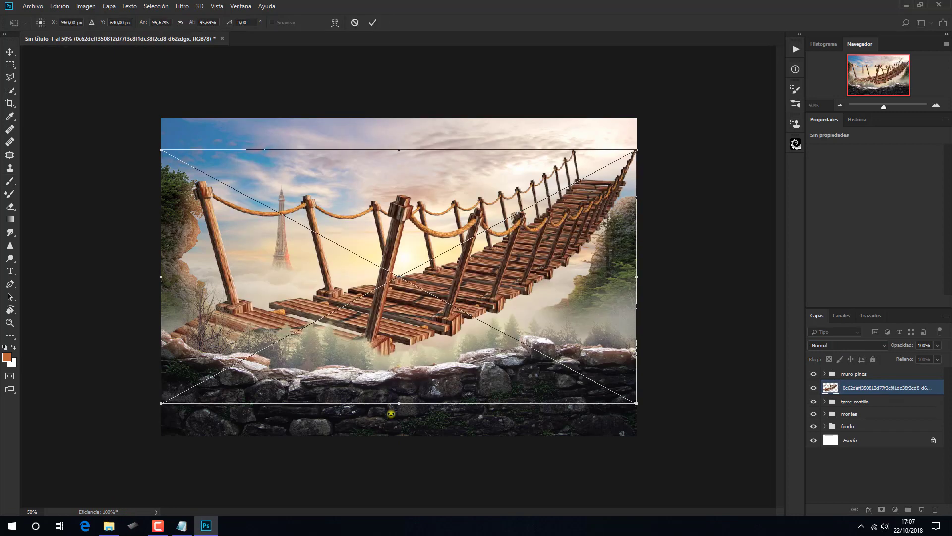
{"action": "right_click", "coordinate": [422, 380]}
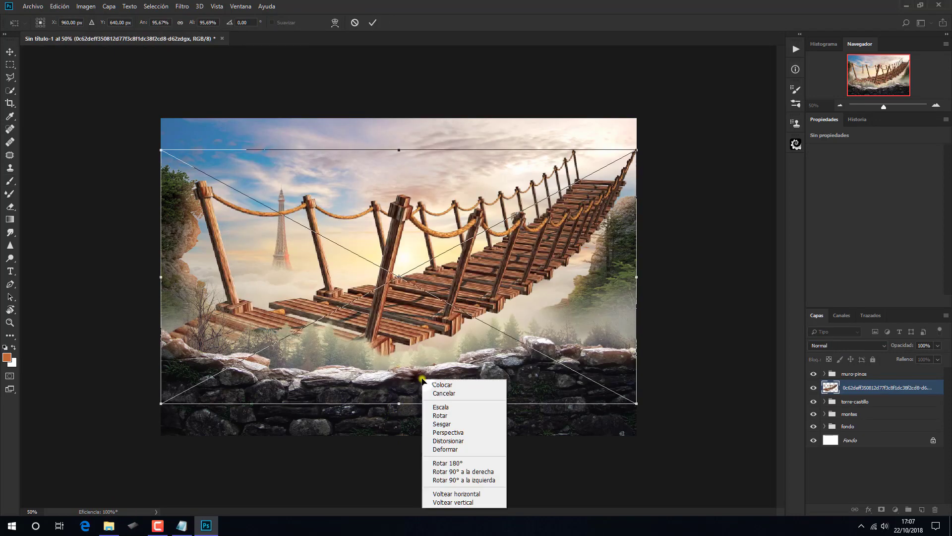
{"action": "left_click", "coordinate": [446, 491]}
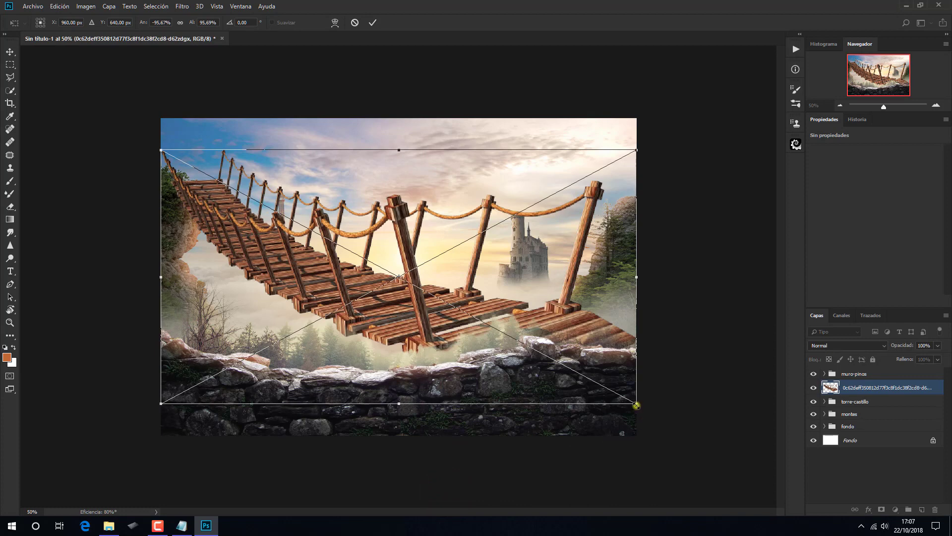
{"action": "left_click_drag", "start_coordinate": [635, 405], "coordinate": [583, 312]}
{"action": "mouse_move", "coordinate": [525, 303]}
{"action": "left_mouse_down"}
{"action": "mouse_move", "coordinate": [509, 304]}
{"action": "mouse_move", "coordinate": [517, 303]}
{"action": "left_mouse_up"}
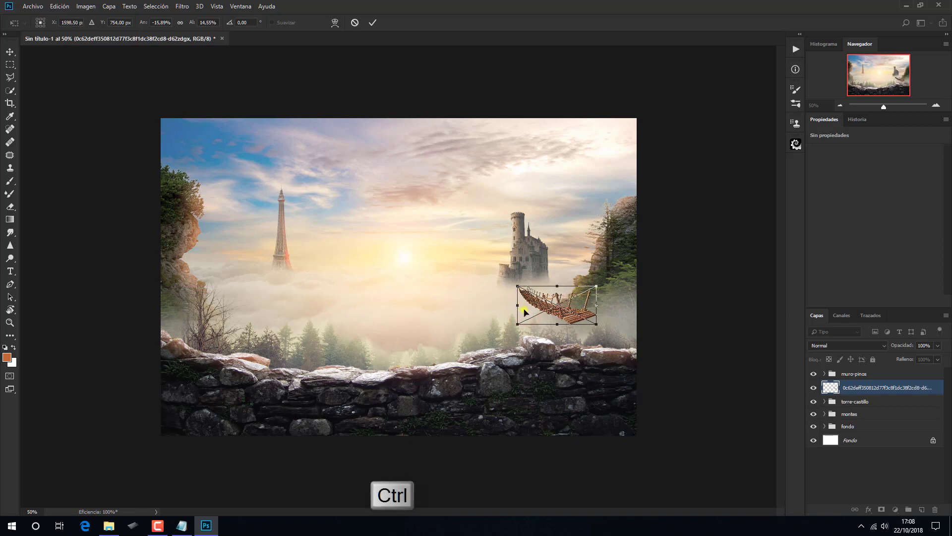
Step: Distort and warp the rope bridge so it hangs from the castle's base down toward the right cliff, and commit the placement
{"action": "left_click_drag", "start_coordinate": [517, 286], "coordinate": [512, 275]}
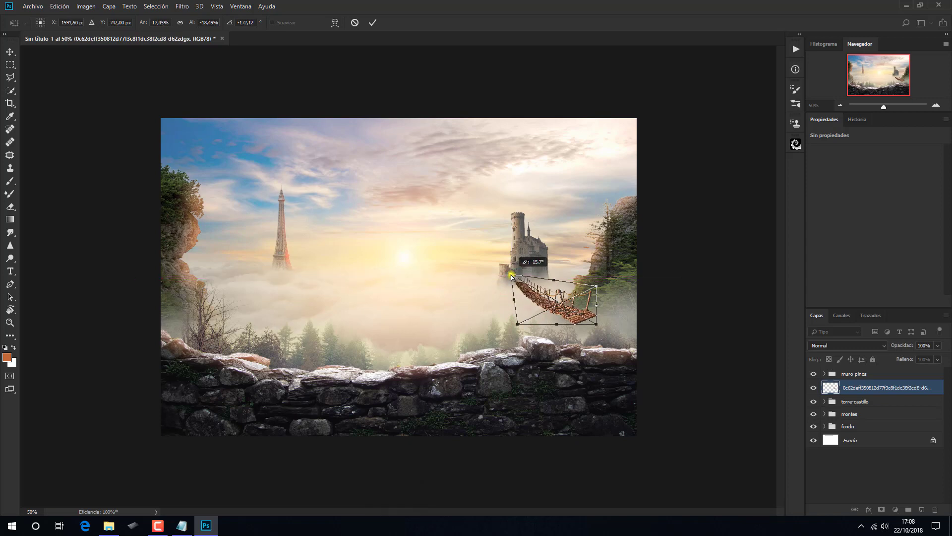
{"action": "right_click", "coordinate": [528, 308]}
{"action": "left_click", "coordinate": [545, 374]}
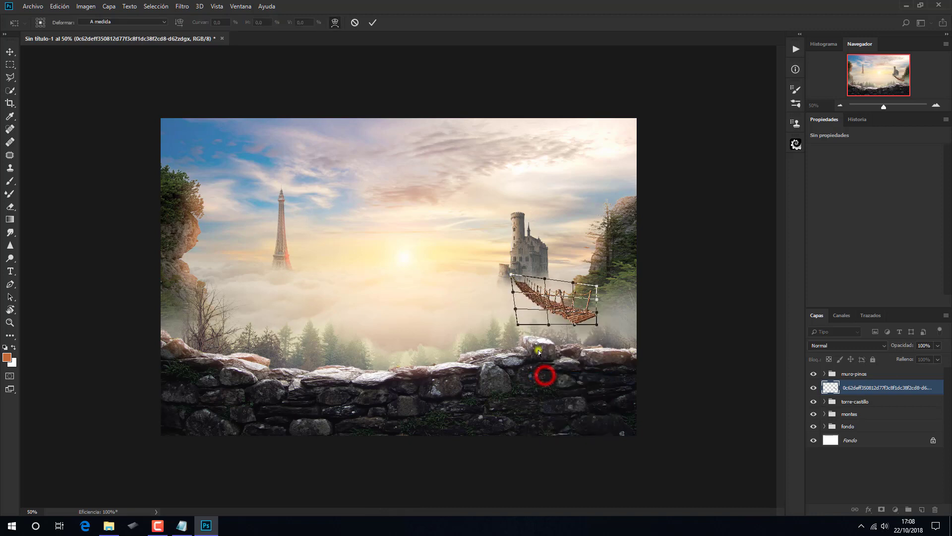
{"action": "left_click_drag", "start_coordinate": [529, 314], "coordinate": [529, 319]}
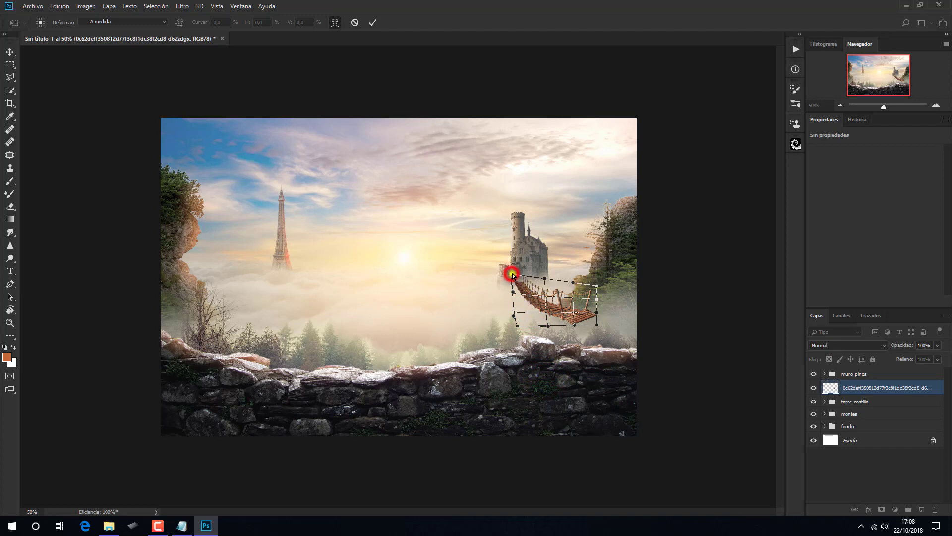
{"action": "left_click_drag", "start_coordinate": [512, 275], "coordinate": [514, 273]}
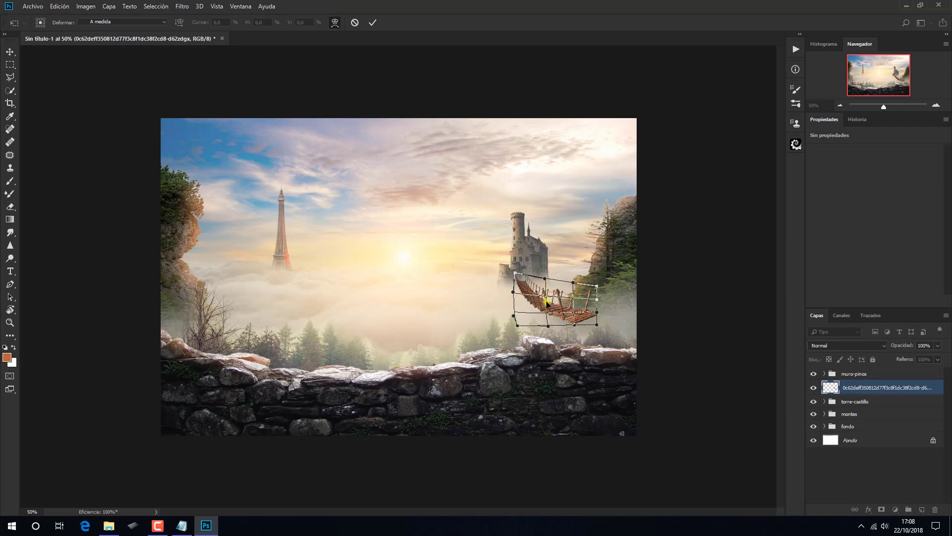
{"action": "left_click_drag", "start_coordinate": [596, 325], "coordinate": [599, 327]}
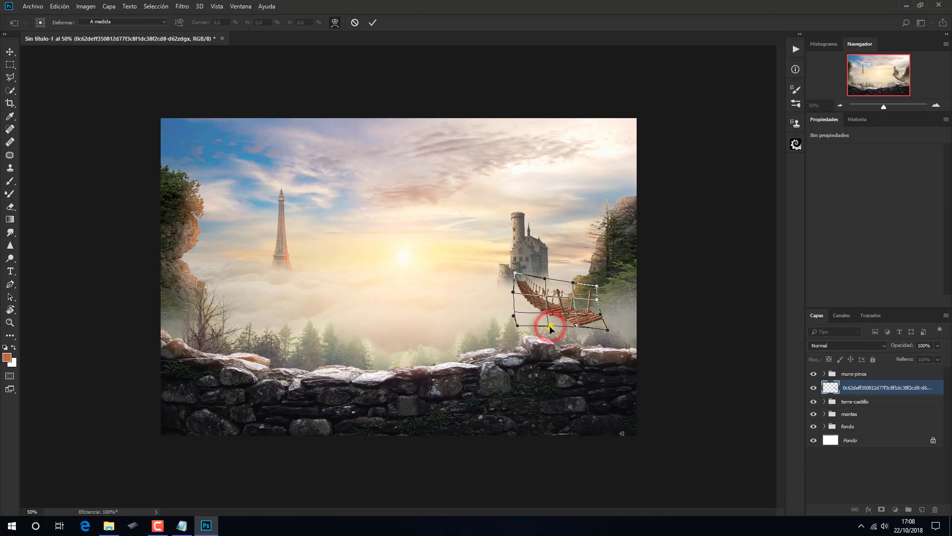
{"action": "left_click_drag", "start_coordinate": [553, 324], "coordinate": [551, 327]}
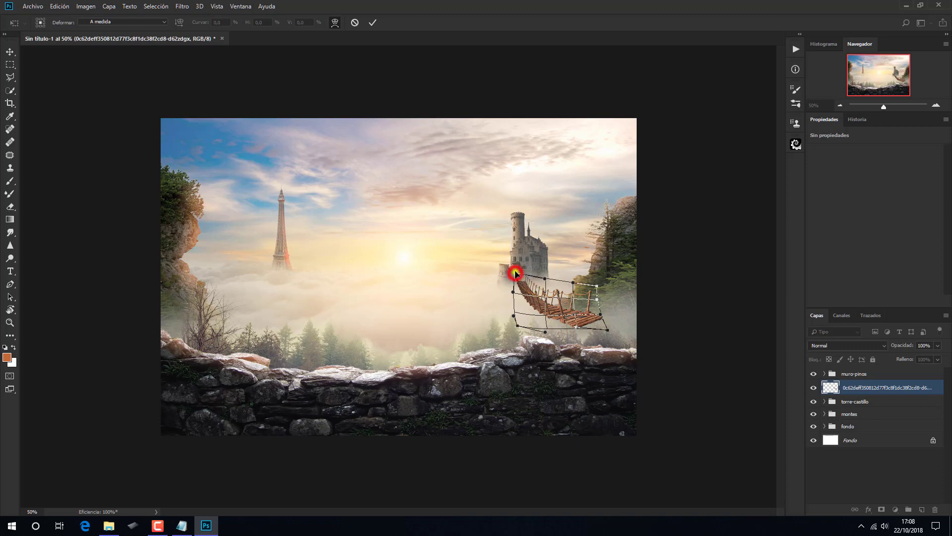
{"action": "left_click_drag", "start_coordinate": [515, 272], "coordinate": [516, 272]}
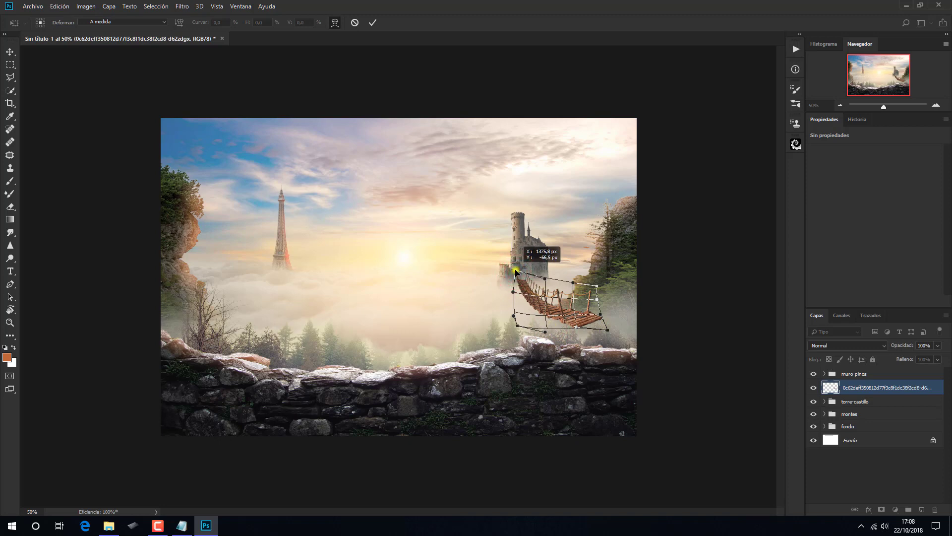
{"action": "left_click", "coordinate": [573, 282]}
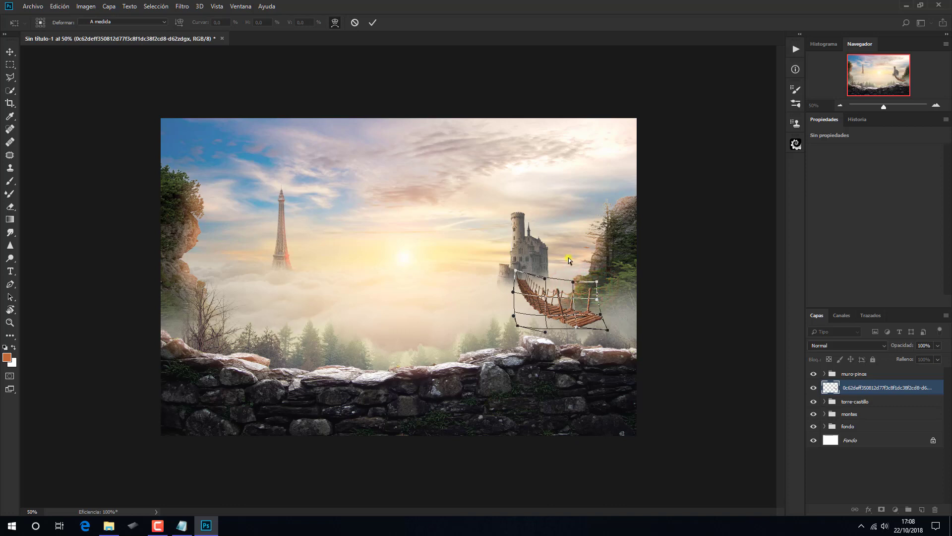
{"action": "left_click", "coordinate": [375, 23]}
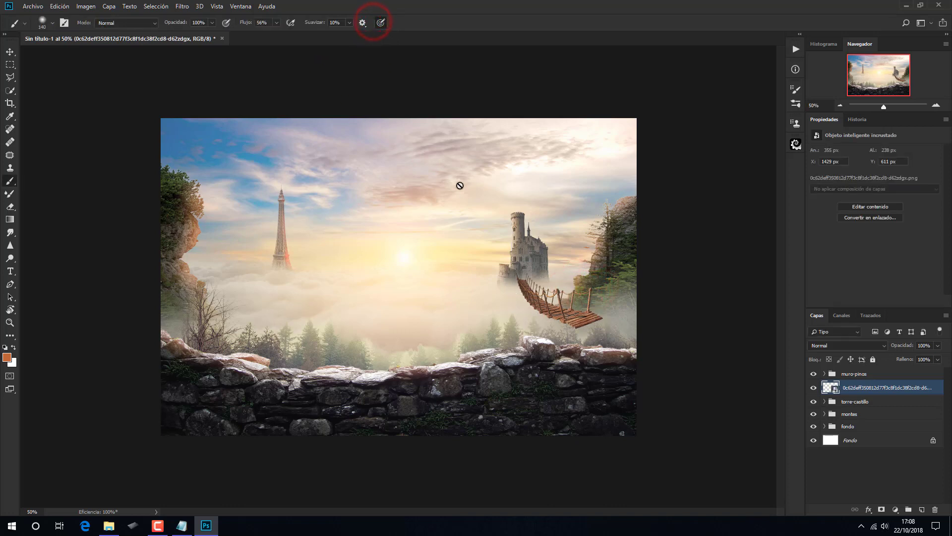
Step: Add a layer mask to the rope bridge and paint black with a soft brush over its lower planks and cliff end to fade them into the mist
{"action": "left_click", "coordinate": [882, 509]}
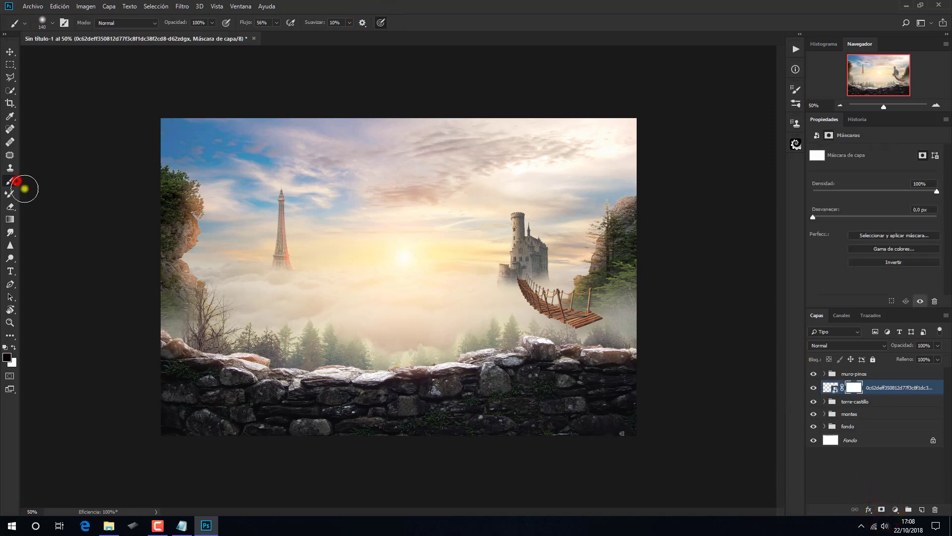
{"action": "mouse_move", "coordinate": [570, 322]}
{"action": "left_mouse_down"}
{"action": "mouse_move", "coordinate": [591, 335]}
{"action": "mouse_move", "coordinate": [600, 306]}
{"action": "mouse_move", "coordinate": [551, 327]}
{"action": "mouse_move", "coordinate": [514, 300]}
{"action": "mouse_move", "coordinate": [509, 278]}
{"action": "mouse_move", "coordinate": [520, 269]}
{"action": "mouse_move", "coordinate": [525, 276]}
{"action": "mouse_move", "coordinate": [509, 286]}
{"action": "mouse_move", "coordinate": [522, 313]}
{"action": "mouse_move", "coordinate": [572, 338]}
{"action": "mouse_move", "coordinate": [607, 329]}
{"action": "mouse_move", "coordinate": [607, 311]}
{"action": "mouse_move", "coordinate": [582, 299]}
{"action": "mouse_move", "coordinate": [562, 314]}
{"action": "mouse_move", "coordinate": [562, 297]}
{"action": "mouse_move", "coordinate": [605, 318]}
{"action": "left_mouse_up"}
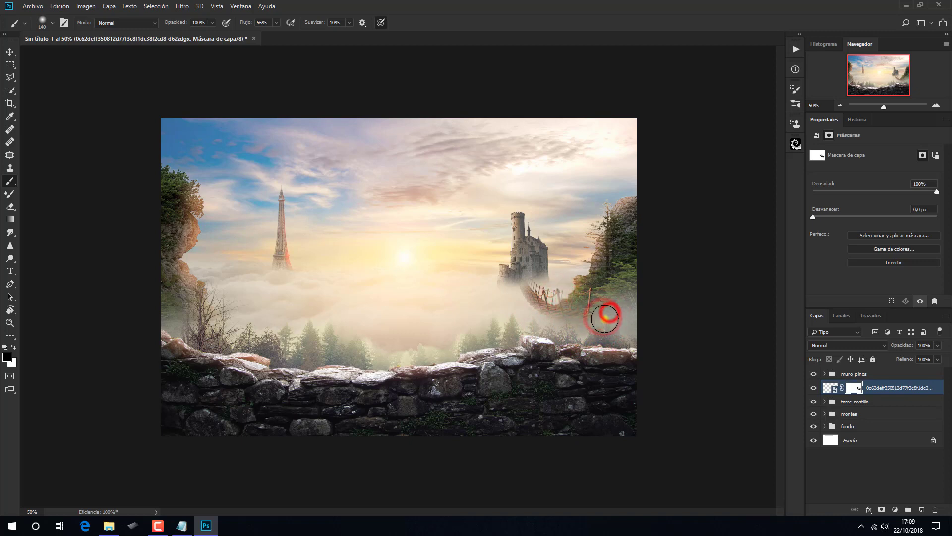
{"action": "left_click", "coordinate": [606, 310]}
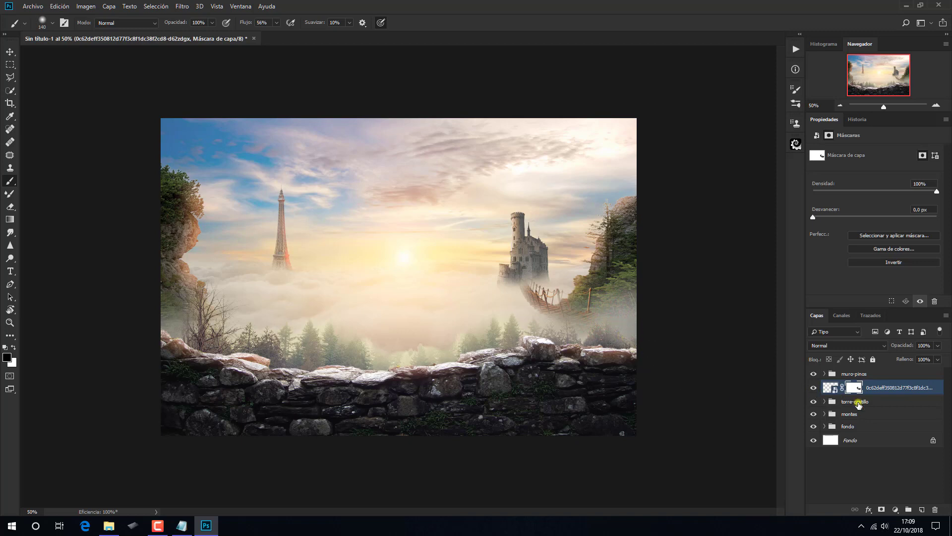
Step: Add a new layer above the muro-pinos group and name it niebla
{"action": "left_click", "coordinate": [878, 372]}
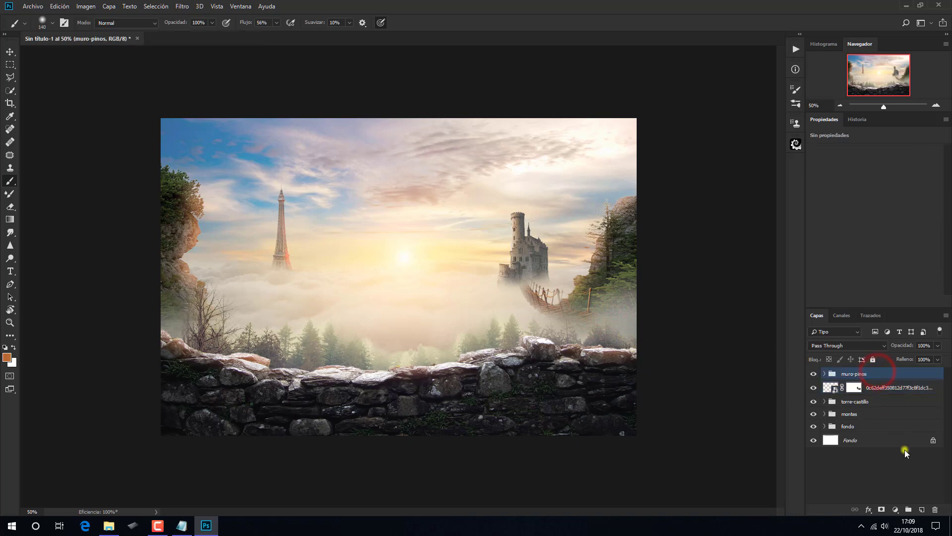
{"action": "left_click", "coordinate": [922, 509]}
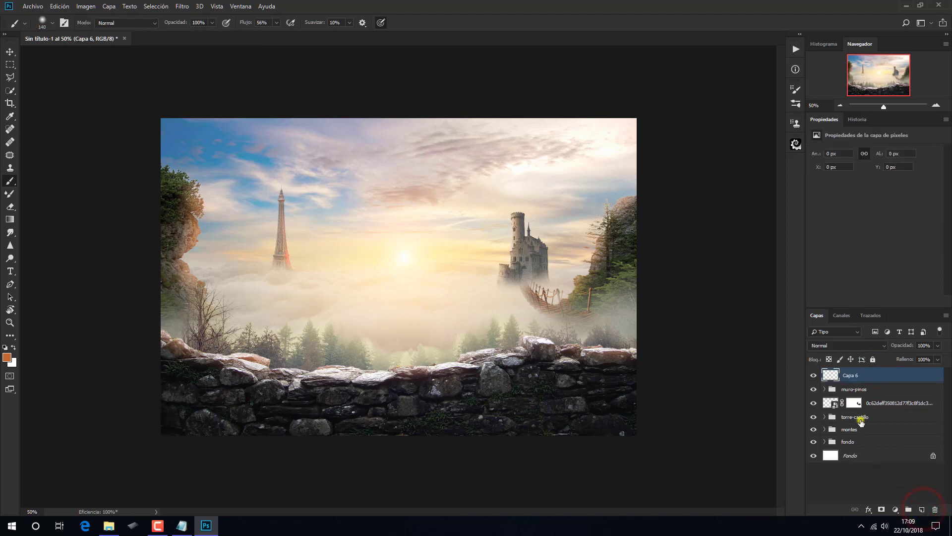
{"action": "double_click", "coordinate": [850, 376]}
{"action": "key", "text": "Return"}
Step: Sample mist colour e1d9c7 and paint fog over the trees, bridge and wall top with the 1296 cloud brush resized to 468 px
{"action": "left_click", "coordinate": [6, 356]}
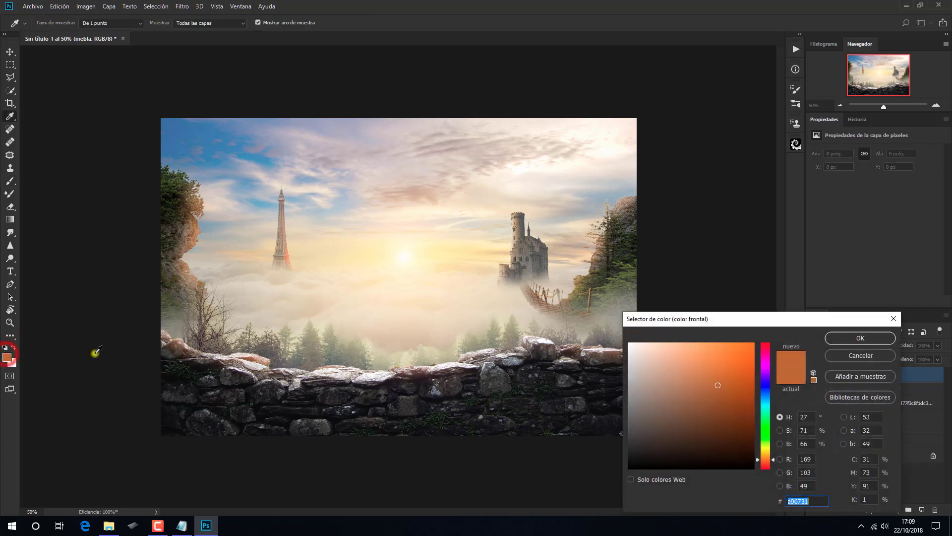
{"action": "left_click", "coordinate": [261, 283]}
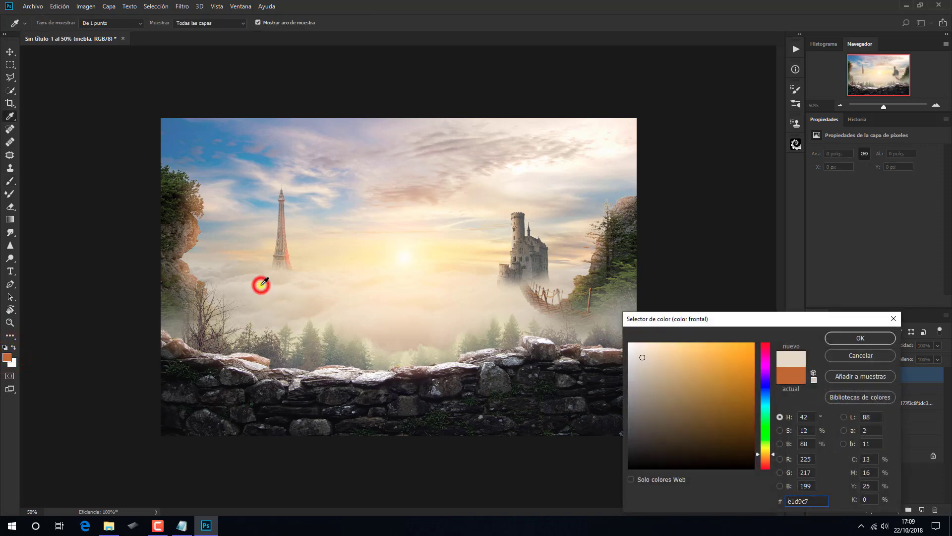
{"action": "left_click", "coordinate": [834, 340]}
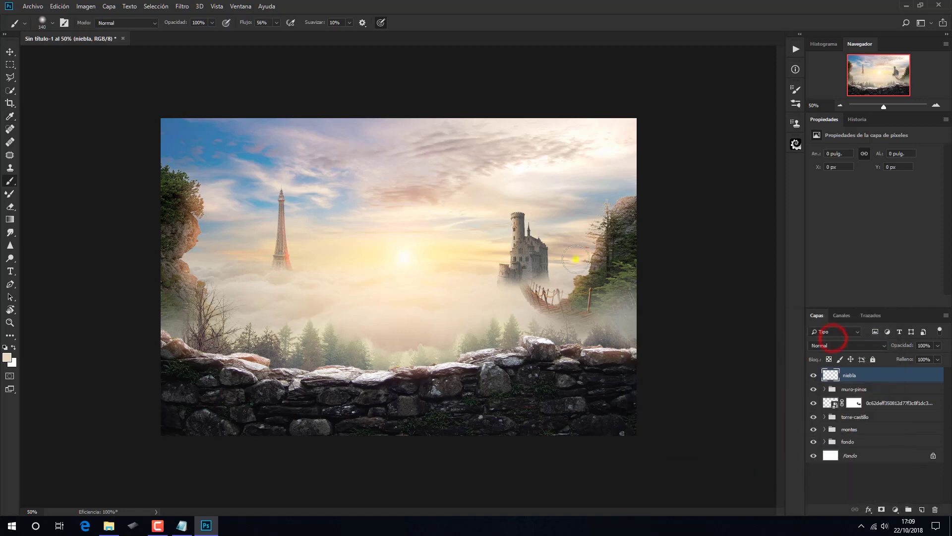
{"action": "left_click", "coordinate": [54, 23]}
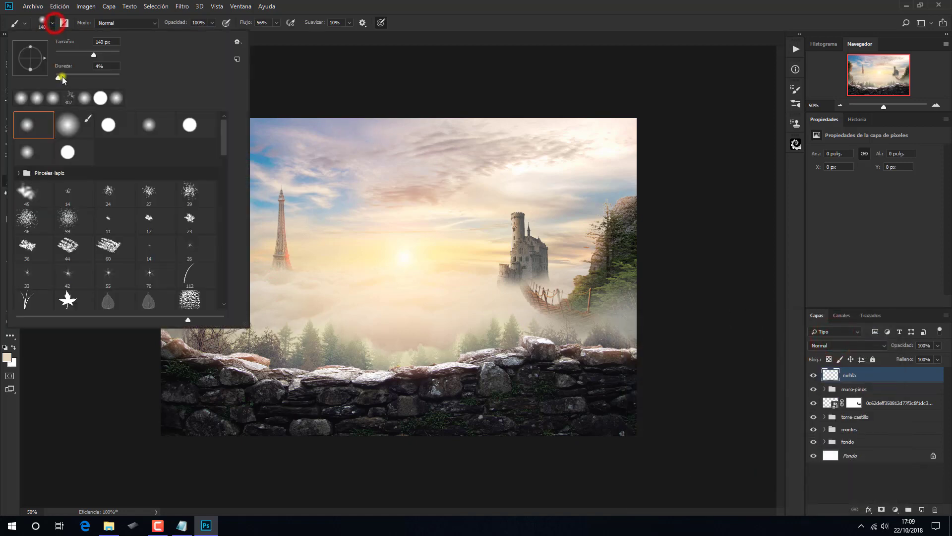
{"action": "left_click_drag", "start_coordinate": [221, 139], "coordinate": [225, 178]}
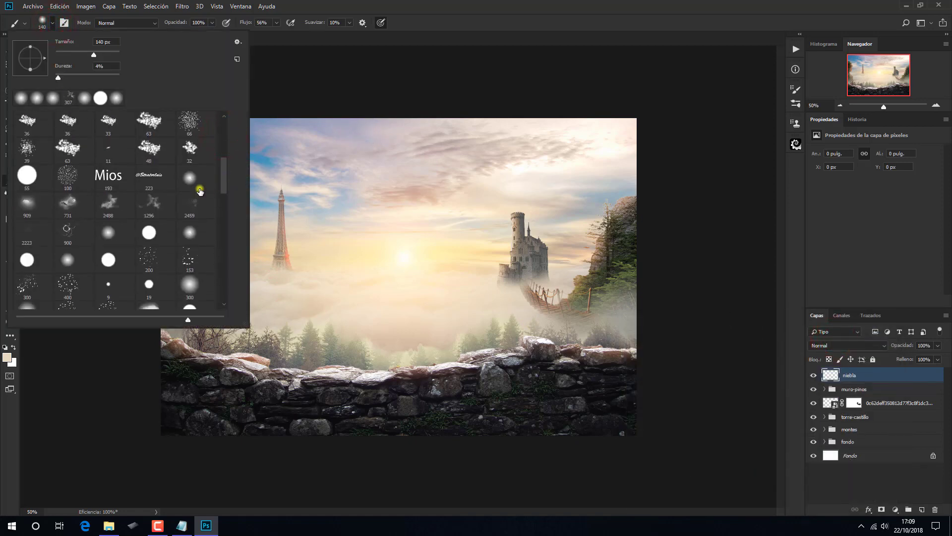
{"action": "left_click", "coordinate": [148, 202]}
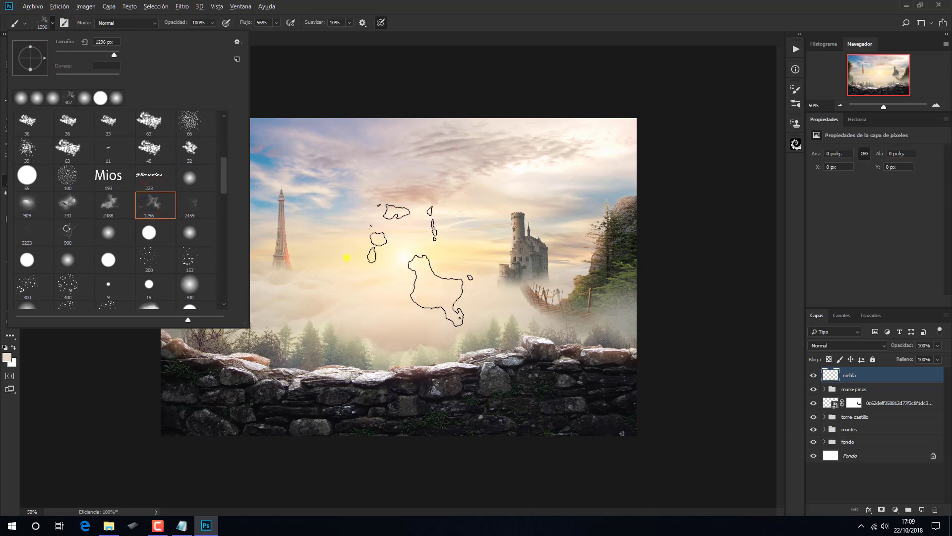
{"action": "right_click", "coordinate": [346, 257], "text": "alt"}
{"action": "mouse_move", "coordinate": [290, 257]}
{"action": "left_mouse_down"}
{"action": "mouse_move", "coordinate": [245, 258]}
{"action": "mouse_move", "coordinate": [245, 270]}
{"action": "mouse_move", "coordinate": [273, 272]}
{"action": "mouse_move", "coordinate": [283, 285]}
{"action": "mouse_move", "coordinate": [423, 285]}
{"action": "mouse_move", "coordinate": [472, 272]}
{"action": "mouse_move", "coordinate": [510, 300]}
{"action": "mouse_move", "coordinate": [535, 272]}
{"action": "mouse_move", "coordinate": [523, 279]}
{"action": "mouse_move", "coordinate": [592, 307]}
{"action": "mouse_move", "coordinate": [578, 334]}
{"action": "mouse_move", "coordinate": [512, 321]}
{"action": "mouse_move", "coordinate": [266, 332]}
{"action": "mouse_move", "coordinate": [154, 319]}
{"action": "mouse_move", "coordinate": [180, 296]}
{"action": "left_mouse_up"}
{"action": "left_click_drag", "start_coordinate": [199, 337], "coordinate": [401, 379]}
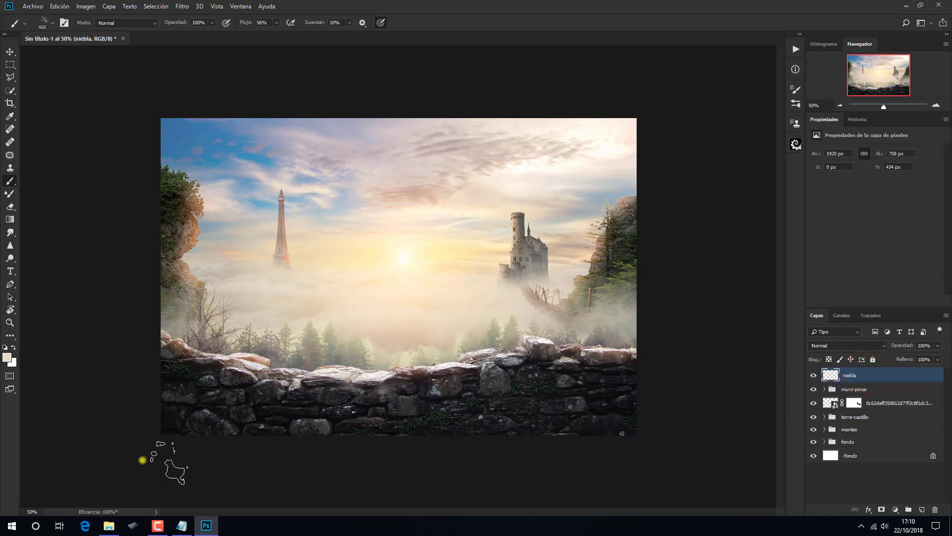
Step: Switch to the soft round brush at 65 px with 0% hardness
{"action": "left_click", "coordinate": [52, 23]}
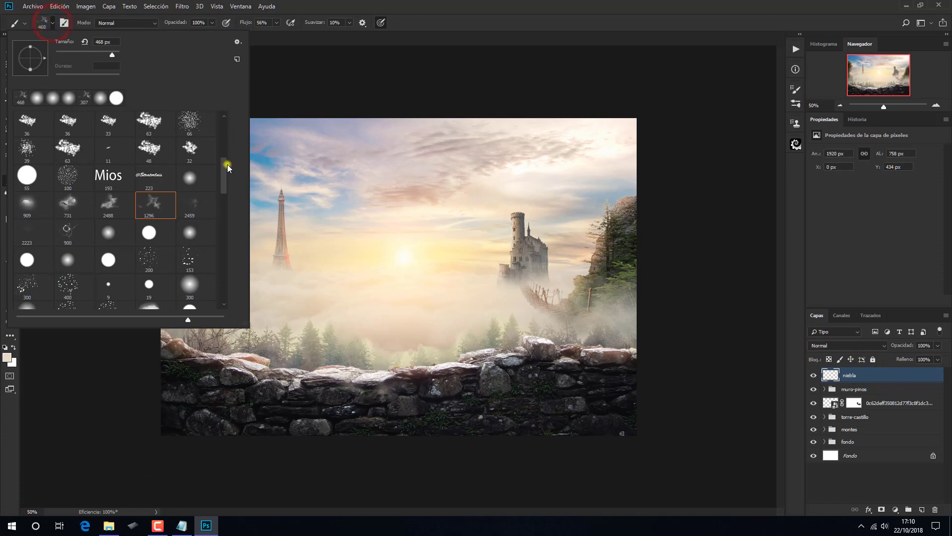
{"action": "left_click_drag", "start_coordinate": [227, 164], "coordinate": [227, 111]}
{"action": "left_click", "coordinate": [26, 125]}
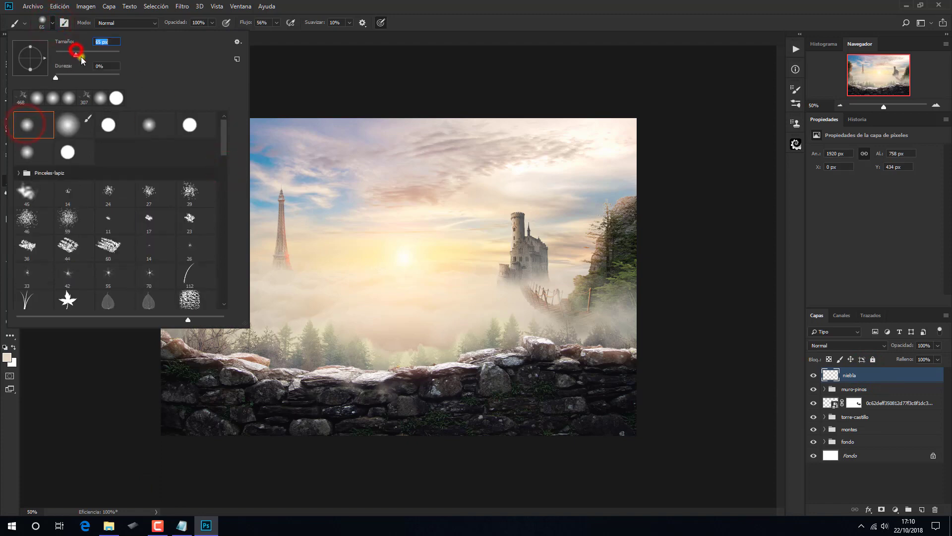
{"action": "left_click", "coordinate": [420, 14]}
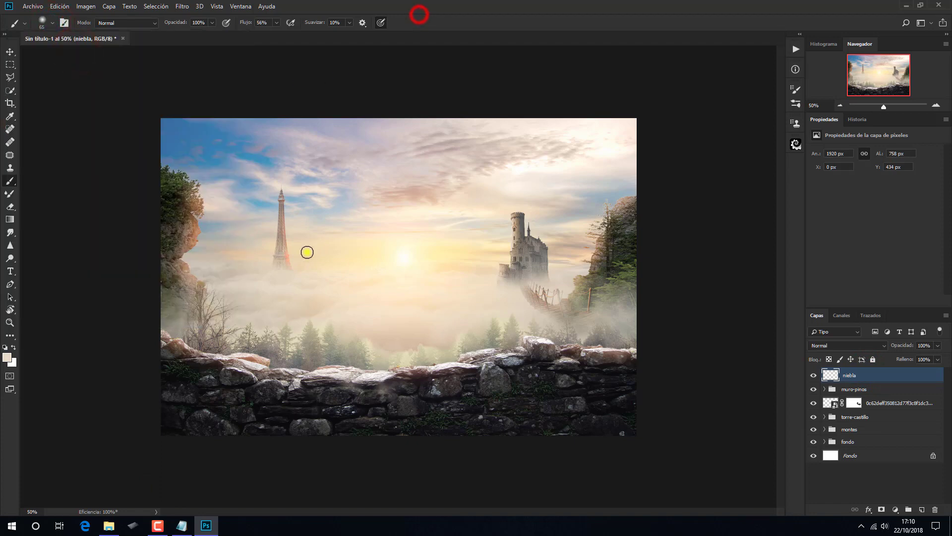
Step: Place the modelo image, enlarge it to about 272%, and commit it with the woman sitting on the stone wall
{"action": "left_click", "coordinate": [109, 524]}
{"action": "left_click_drag", "start_coordinate": [454, 259], "coordinate": [408, 407]}
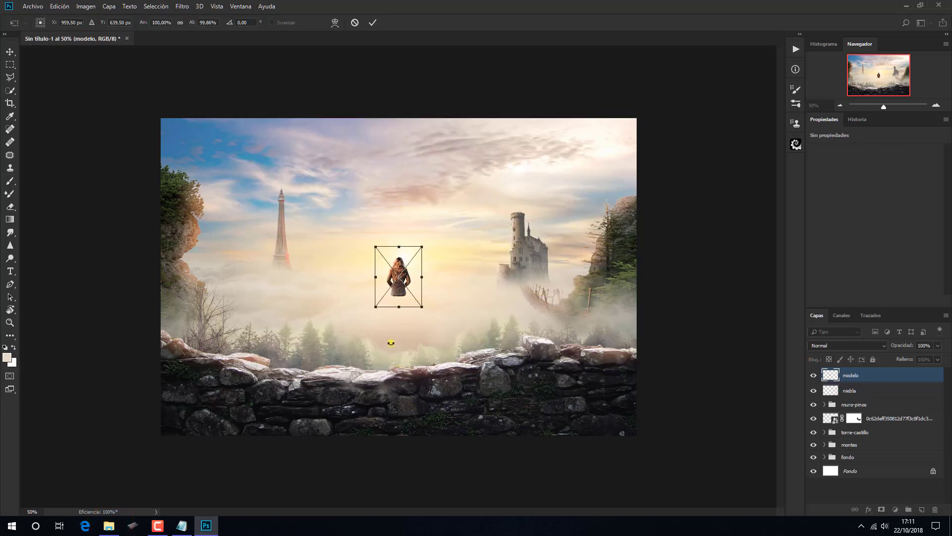
{"action": "left_click_drag", "start_coordinate": [422, 307], "coordinate": [471, 377]}
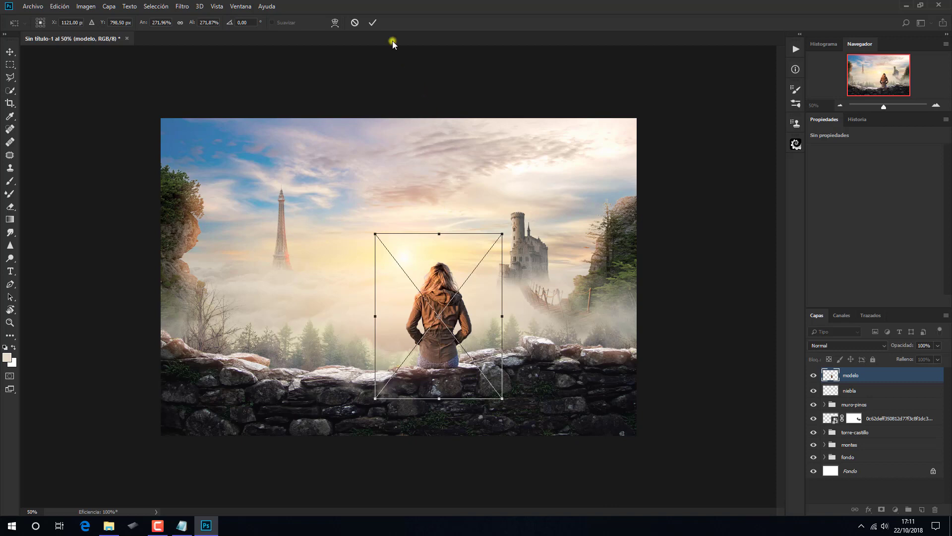
{"action": "left_click", "coordinate": [373, 22]}
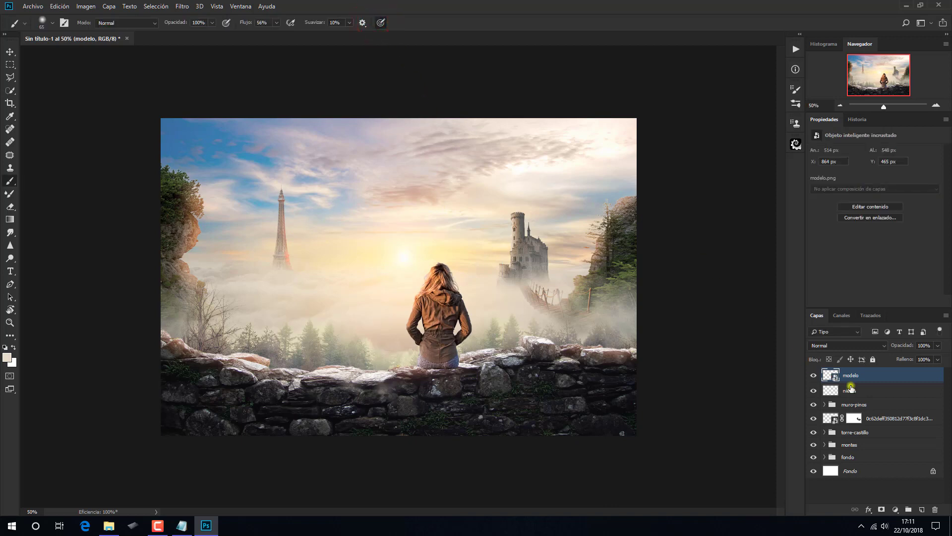
Step: Add a new empty layer directly beneath the modelo layer and give it a grey colour label
{"action": "left_click", "coordinate": [921, 510]}
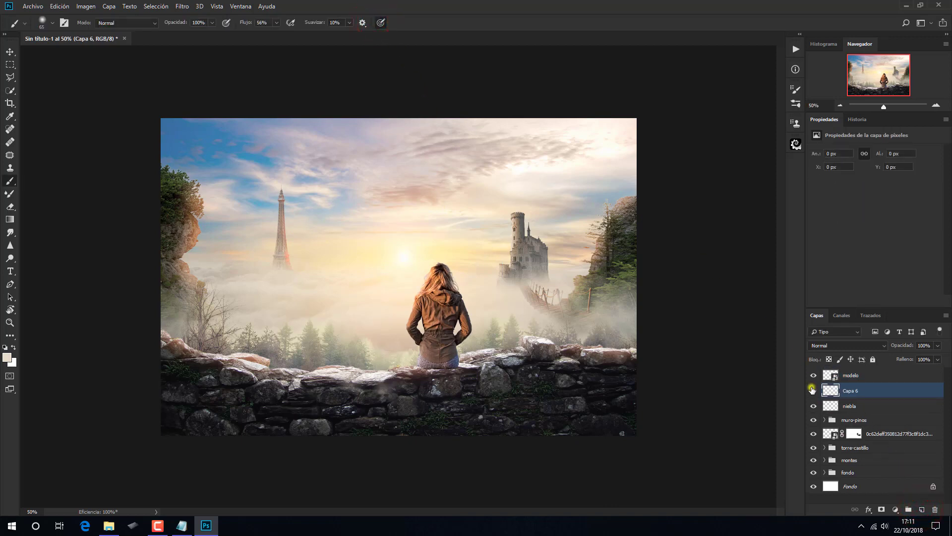
{"action": "right_click", "coordinate": [813, 390]}
{"action": "left_click", "coordinate": [826, 474]}
Step: Paint a soft black shadow on the wall beneath the woman with the brush at 48% opacity and 31% flow
{"action": "left_click_drag", "start_coordinate": [214, 22], "coordinate": [189, 34]}
{"action": "left_click_drag", "start_coordinate": [277, 25], "coordinate": [265, 34]}
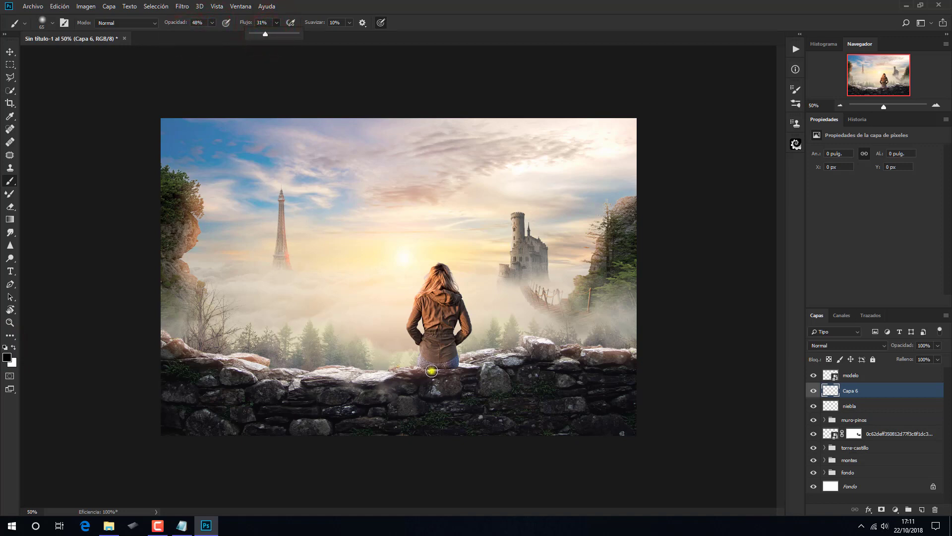
{"action": "mouse_move", "coordinate": [431, 371]}
{"action": "left_mouse_down"}
{"action": "mouse_move", "coordinate": [417, 378]}
{"action": "mouse_move", "coordinate": [441, 372]}
{"action": "mouse_move", "coordinate": [454, 377]}
{"action": "mouse_move", "coordinate": [423, 379]}
{"action": "mouse_move", "coordinate": [453, 382]}
{"action": "mouse_move", "coordinate": [427, 369]}
{"action": "mouse_move", "coordinate": [416, 379]}
{"action": "mouse_move", "coordinate": [457, 374]}
{"action": "left_mouse_up"}
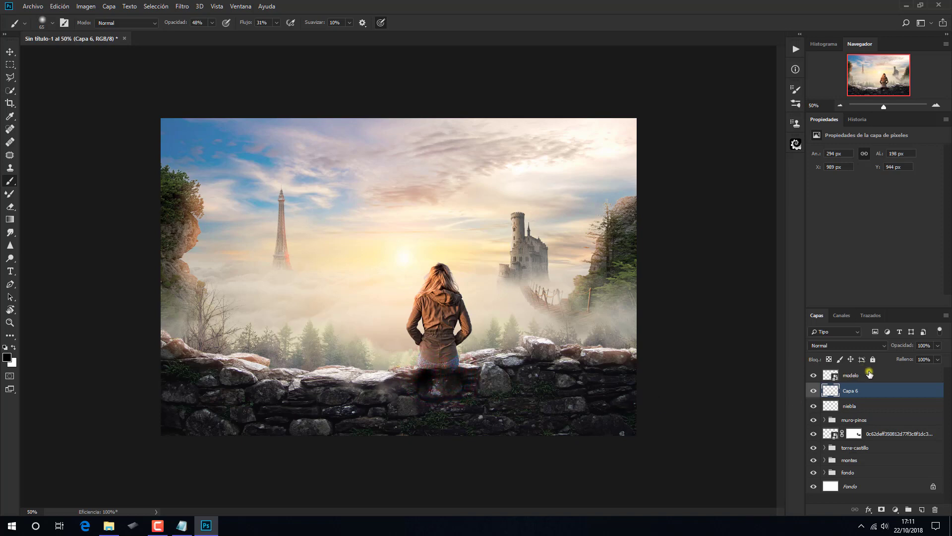
Step: Add a Brightness/Contrast adjustment clipped to the modelo layer and set its brightness to -86
{"action": "left_click", "coordinate": [869, 373]}
{"action": "left_click", "coordinate": [895, 509]}
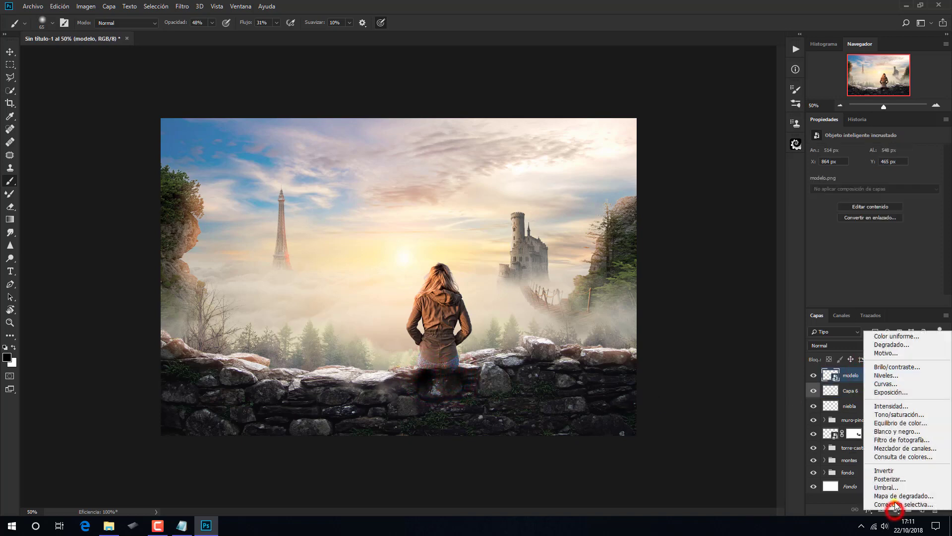
{"action": "left_click", "coordinate": [898, 368]}
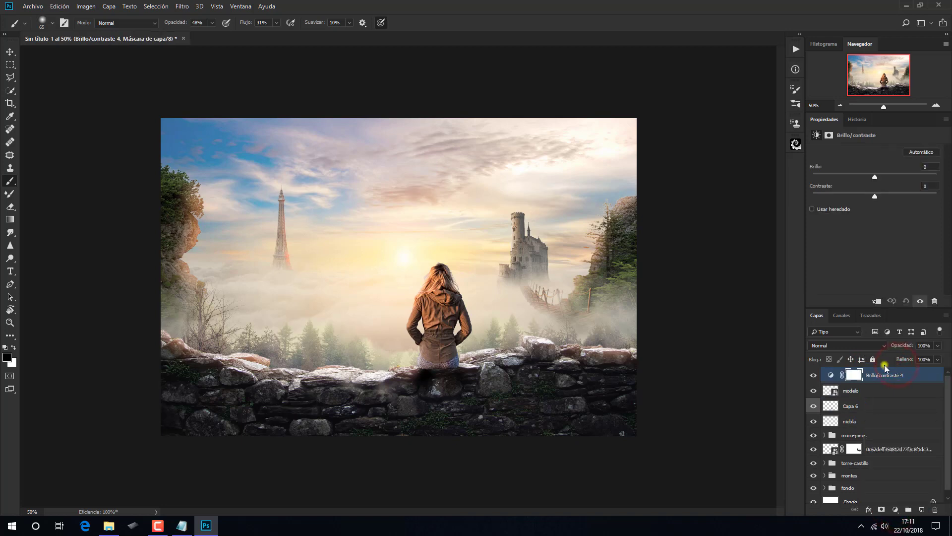
{"action": "left_click", "coordinate": [876, 302]}
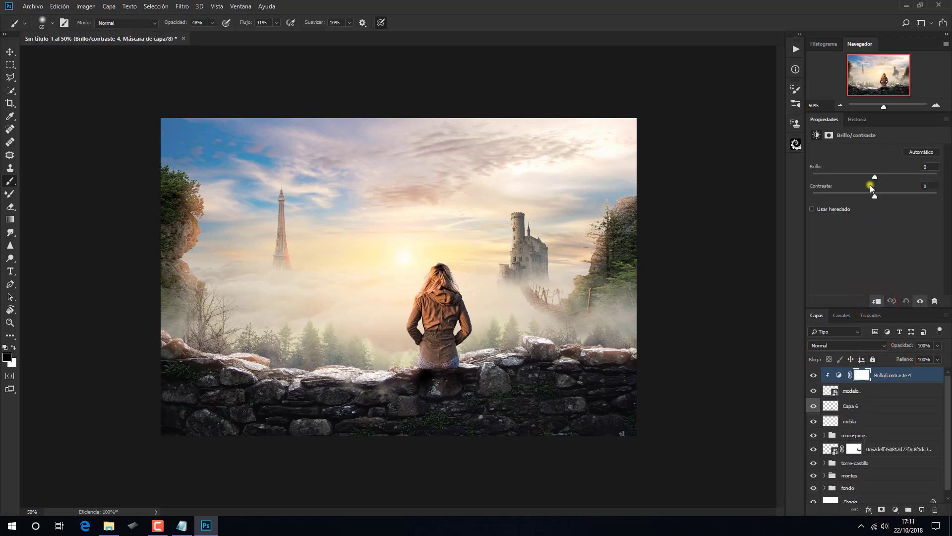
{"action": "left_click_drag", "start_coordinate": [875, 179], "coordinate": [839, 176]}
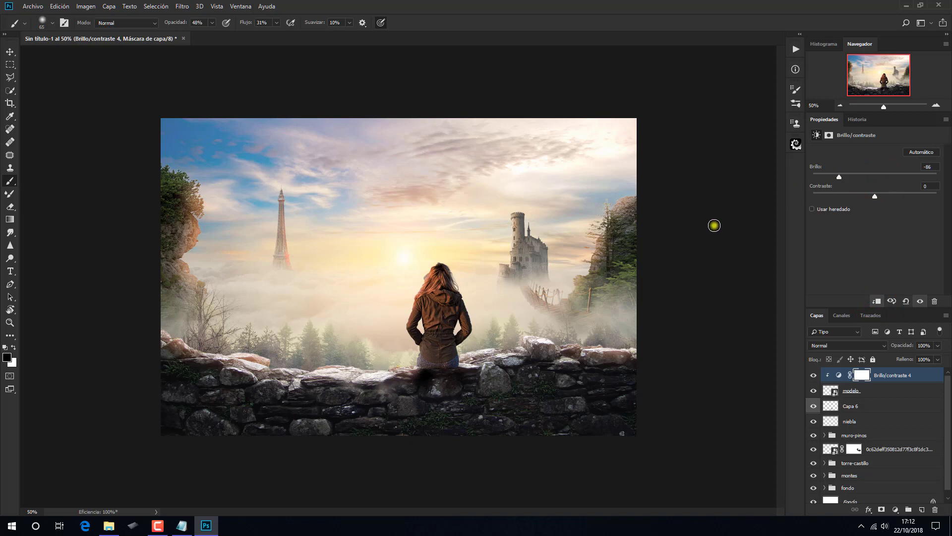
Step: Mask the darkening along the woman's hair, shoulders and sides by painting black at 100% opacity and 53% flow
{"action": "left_click", "coordinate": [213, 22]}
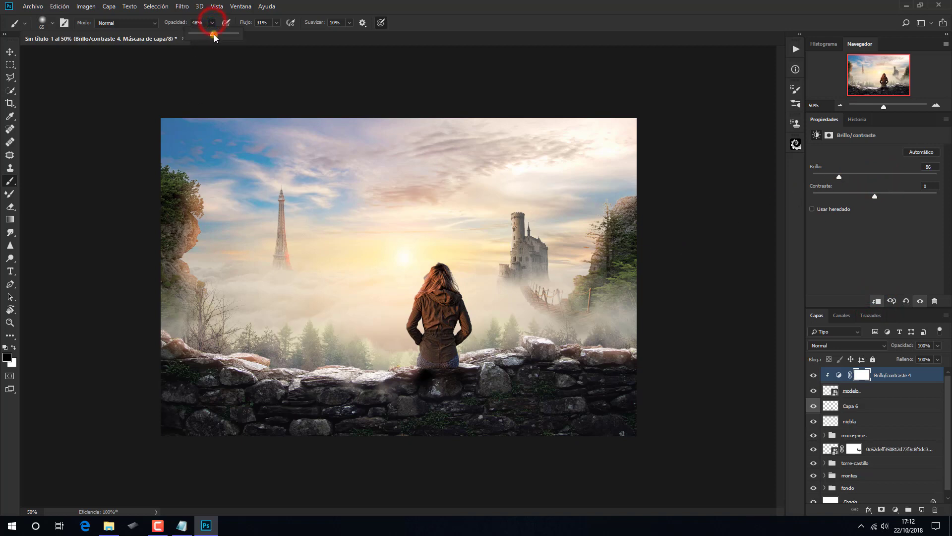
{"action": "left_click_drag", "start_coordinate": [213, 34], "coordinate": [244, 36]}
{"action": "left_click", "coordinate": [276, 23]}
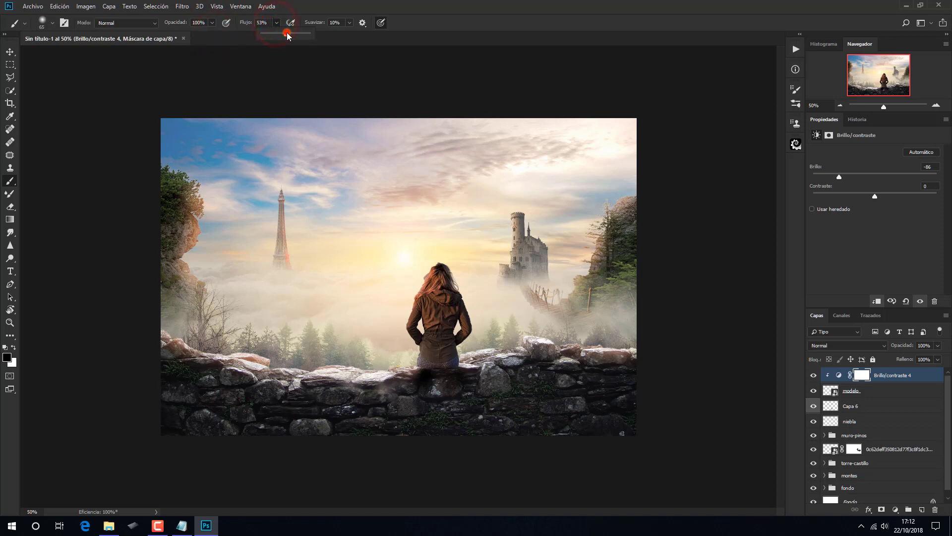
{"action": "left_click", "coordinate": [440, 262]}
{"action": "left_click", "coordinate": [428, 262]}
{"action": "mouse_move", "coordinate": [428, 269]}
{"action": "left_mouse_down"}
{"action": "mouse_move", "coordinate": [402, 319]}
{"action": "mouse_move", "coordinate": [413, 368]}
{"action": "left_mouse_up"}
{"action": "left_click_drag", "start_coordinate": [415, 349], "coordinate": [418, 366]}
{"action": "mouse_move", "coordinate": [450, 255]}
{"action": "left_mouse_down"}
{"action": "mouse_move", "coordinate": [477, 326]}
{"action": "mouse_move", "coordinate": [462, 358]}
{"action": "left_mouse_up"}
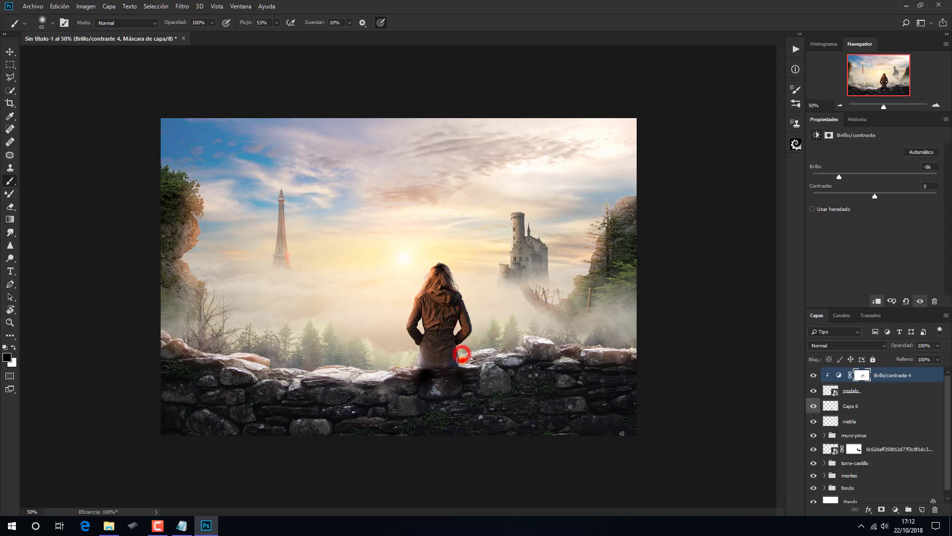
{"action": "left_click_drag", "start_coordinate": [412, 293], "coordinate": [436, 256]}
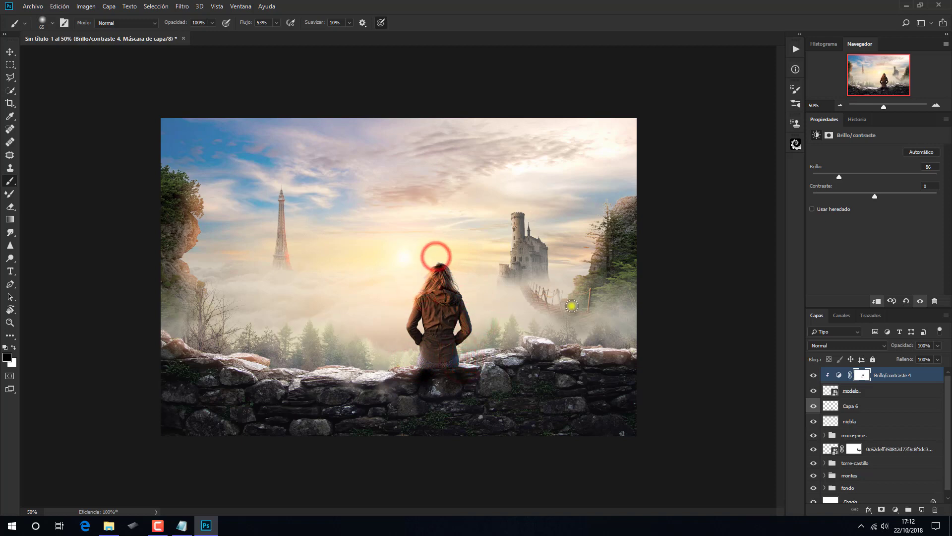
Step: Add a new layer above the woman's brightness adjustment, created as a clipping mask
{"action": "key", "text": "alt"}
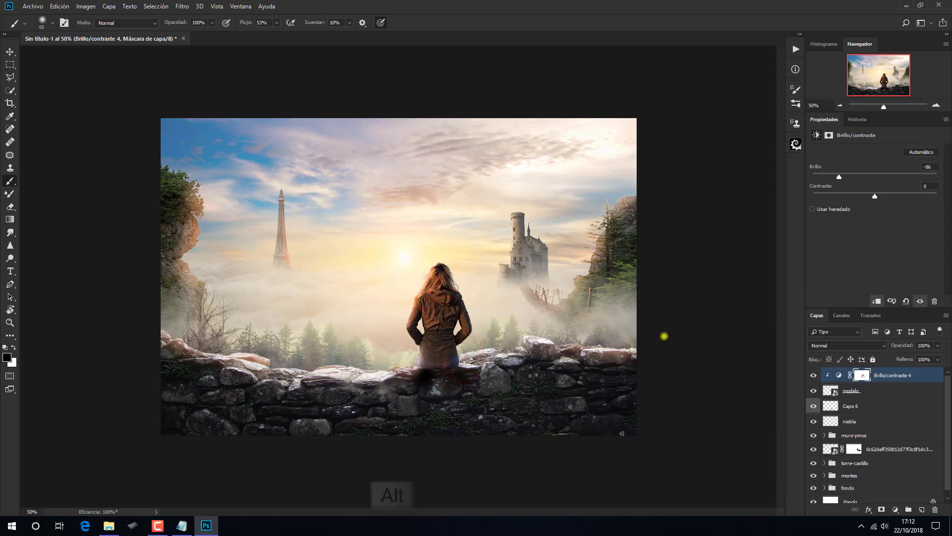
{"action": "left_click", "coordinate": [923, 509], "text": "alt"}
{"action": "left_click", "coordinate": [382, 179]}
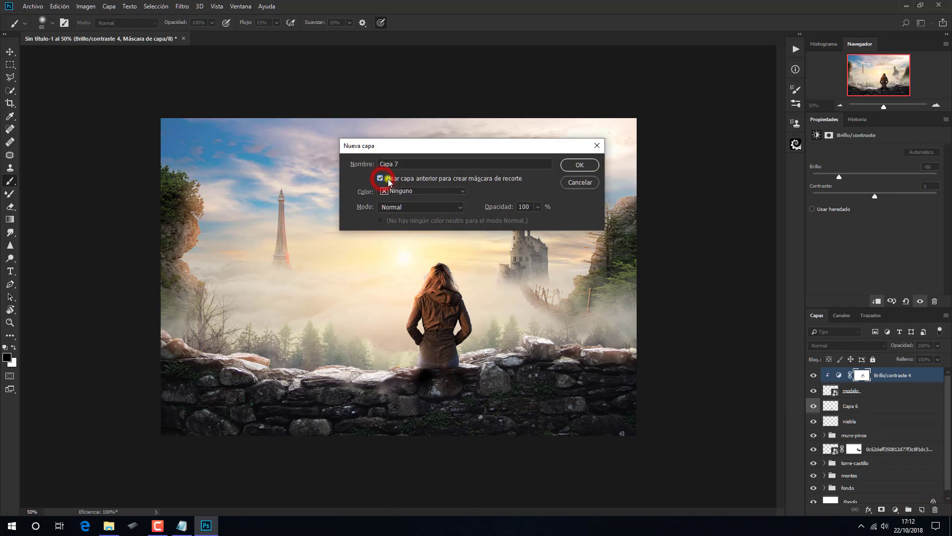
{"action": "left_click", "coordinate": [570, 166]}
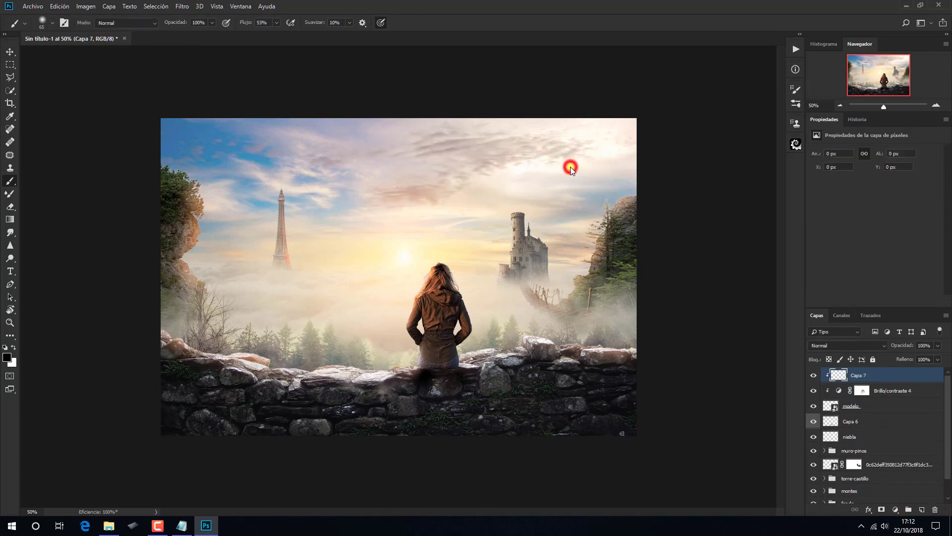
Step: Paint orange light (a96731) over the edges of the woman's hair and jacket, and set the layer's blend mode to Trama (Screen)
{"action": "left_click", "coordinate": [8, 358]}
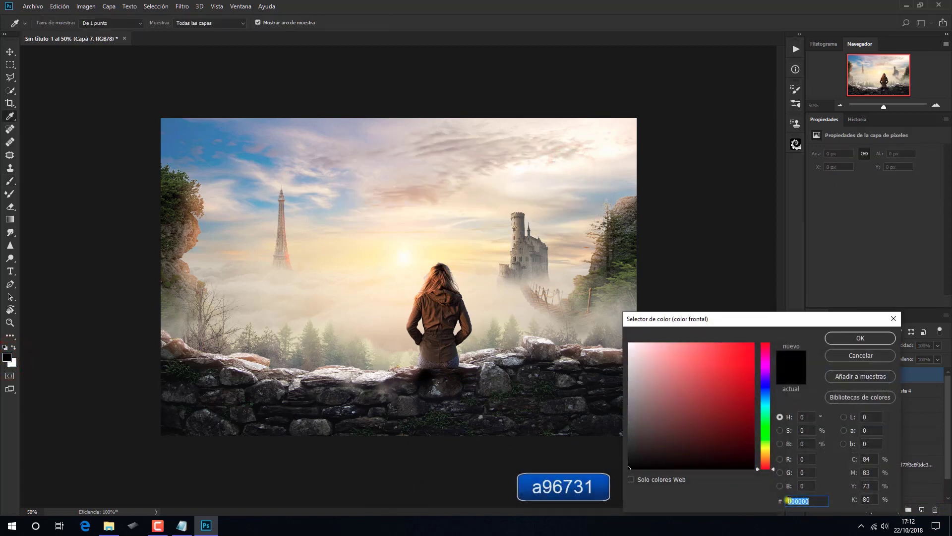
{"action": "right_click", "coordinate": [794, 501]}
{"action": "left_click", "coordinate": [812, 406]}
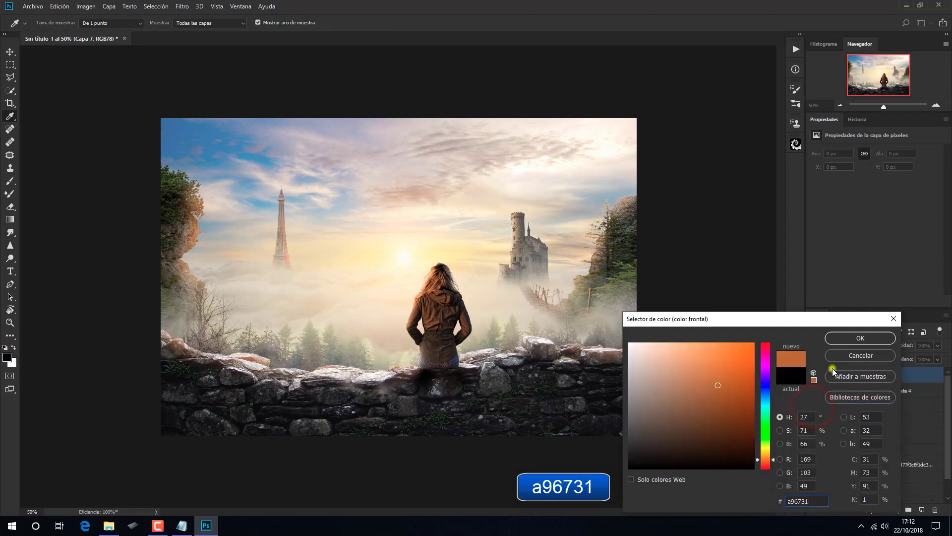
{"action": "left_click", "coordinate": [838, 338]}
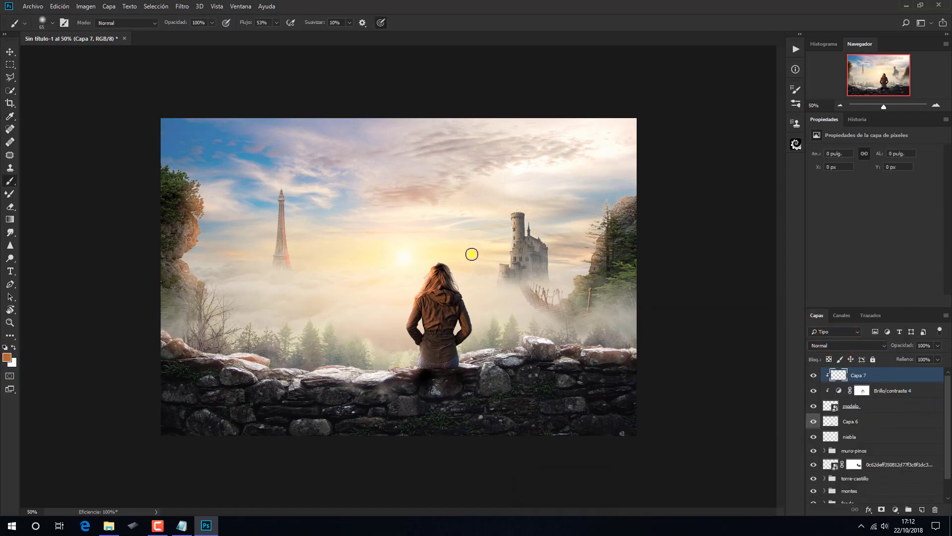
{"action": "right_click", "coordinate": [435, 242], "text": "alt"}
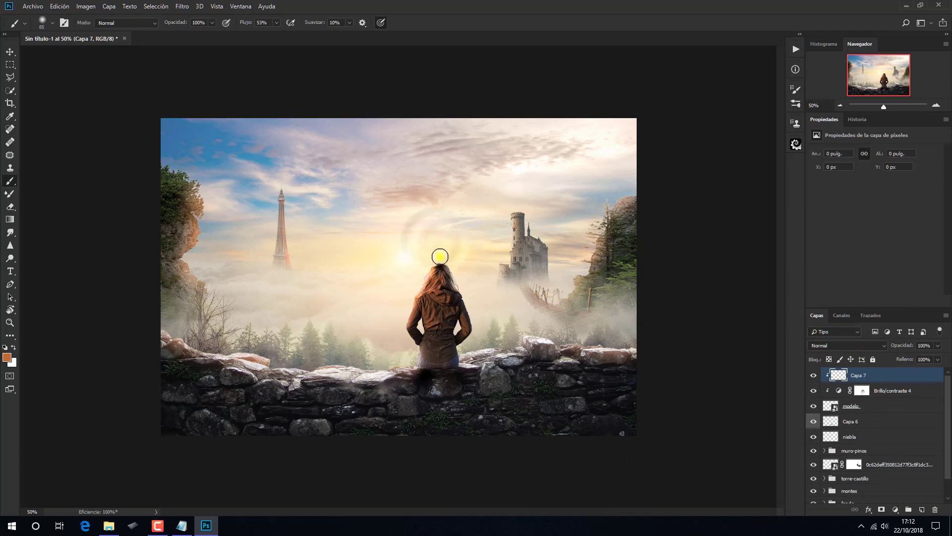
{"action": "left_click", "coordinate": [435, 258]}
{"action": "mouse_move", "coordinate": [435, 263]}
{"action": "left_mouse_down"}
{"action": "mouse_move", "coordinate": [400, 324]}
{"action": "mouse_move", "coordinate": [414, 370]}
{"action": "mouse_move", "coordinate": [449, 318]}
{"action": "mouse_move", "coordinate": [452, 264]}
{"action": "mouse_move", "coordinate": [483, 320]}
{"action": "left_mouse_up"}
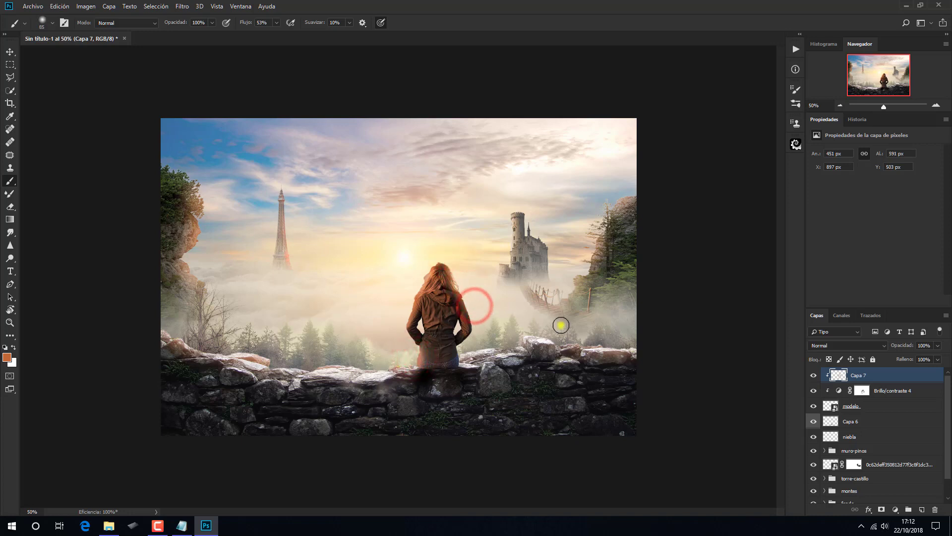
{"action": "left_click", "coordinate": [837, 347]}
{"action": "left_click", "coordinate": [829, 179]}
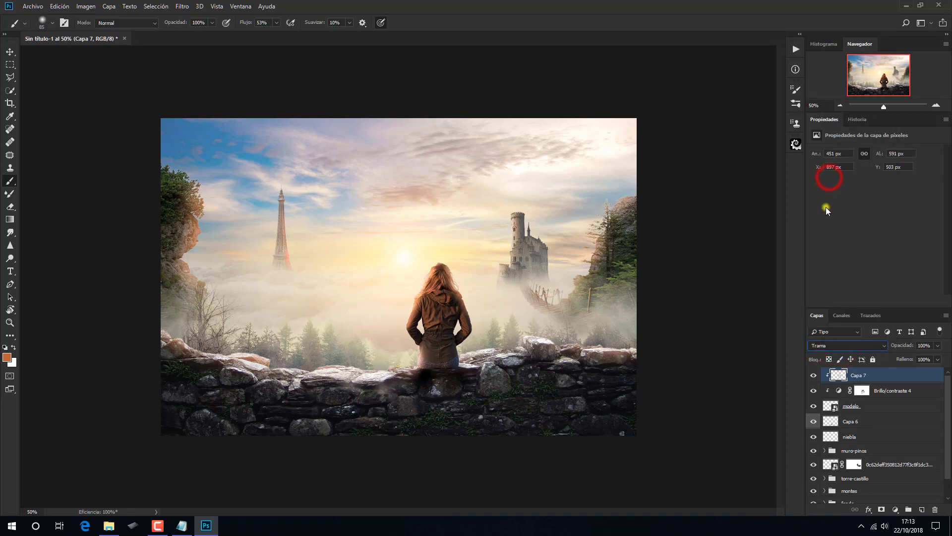
Step: Group the woman's layers from Capa 7 down to Capa 6 and name the group modelo
{"action": "left_click", "coordinate": [813, 376]}
{"action": "left_click", "coordinate": [813, 376]}
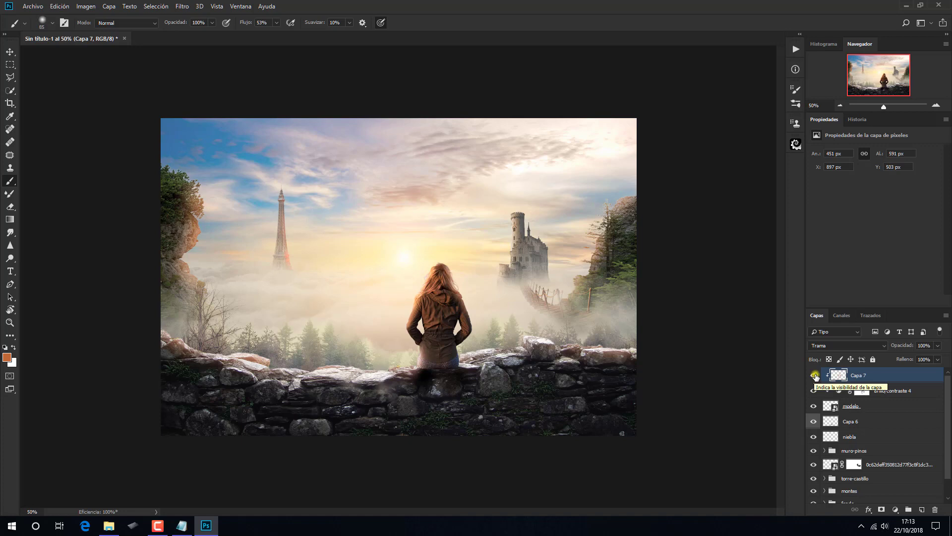
{"action": "left_click", "coordinate": [872, 422], "text": "shift"}
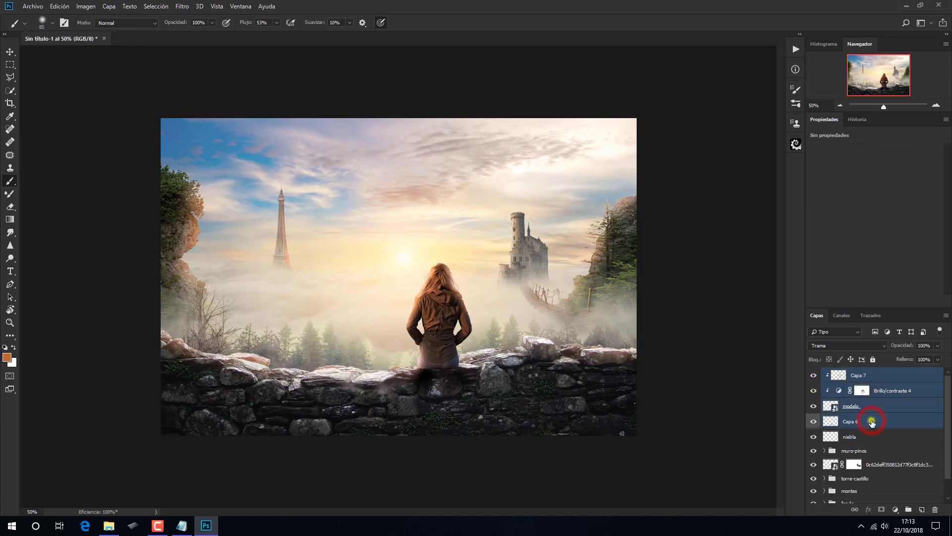
{"action": "key", "text": "ctrl+g"}
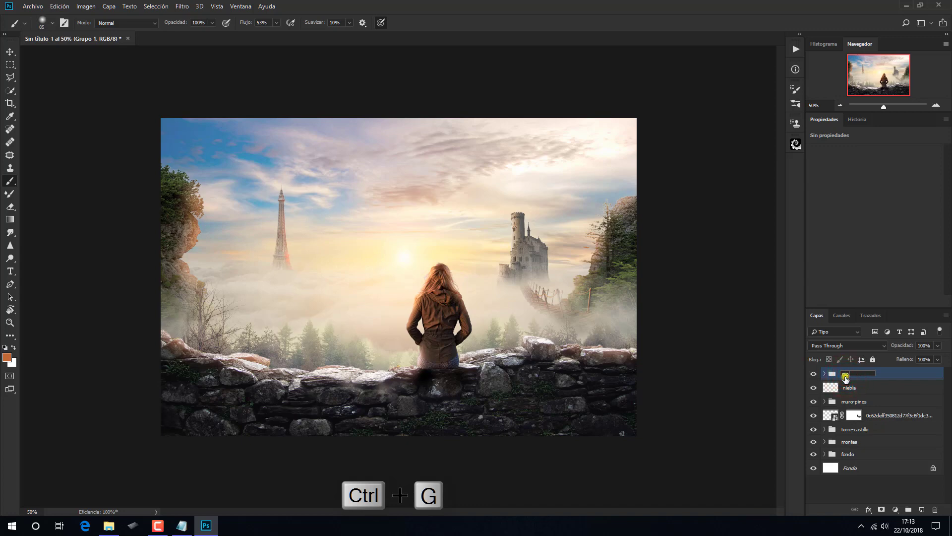
{"action": "left_click", "coordinate": [846, 376]}
{"action": "type", "text": "modelo"}
{"action": "key", "text": "Return"}
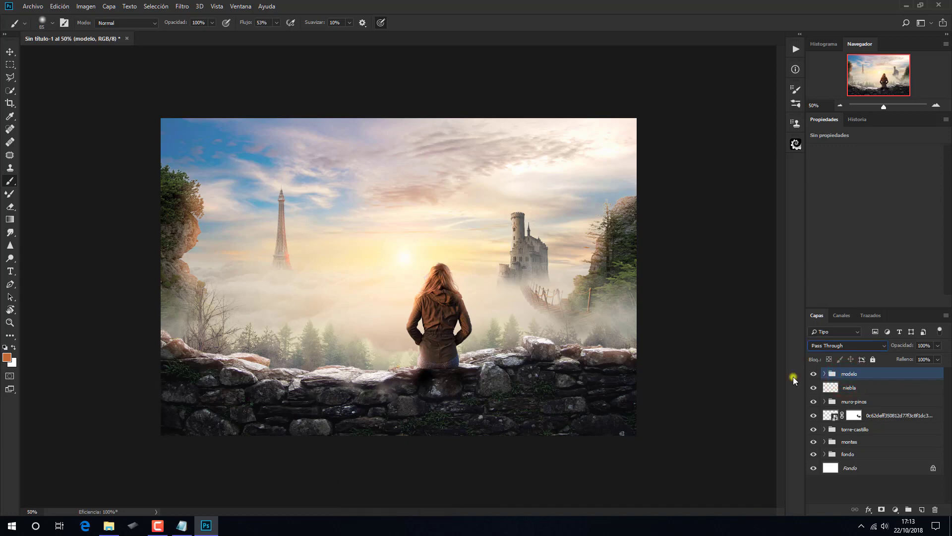
Step: Place the birds_png_by_lg_design-d4xeoax image from the Recursos tutorial folder, scaled to about 34% and positioned above the castle tower
{"action": "left_click", "coordinate": [109, 525]}
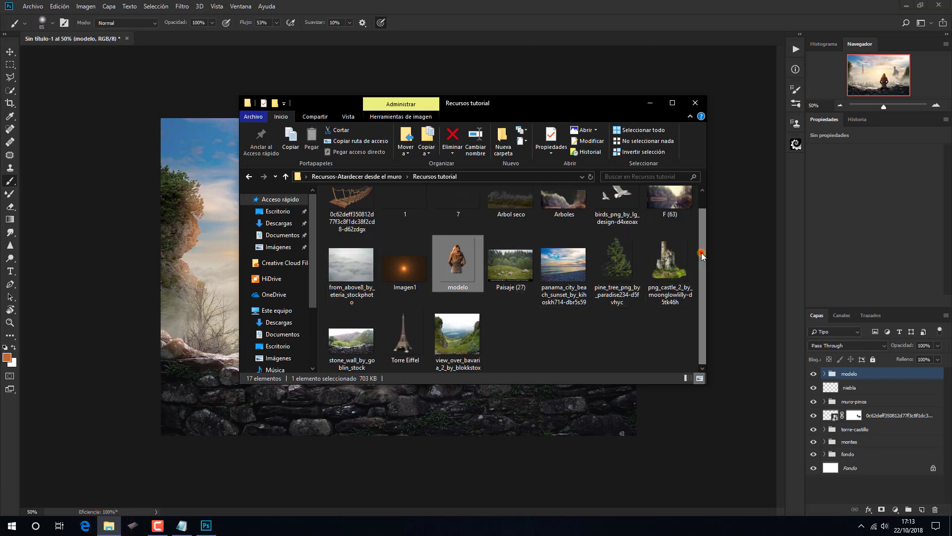
{"action": "left_click_drag", "start_coordinate": [702, 264], "coordinate": [702, 251]}
{"action": "left_click", "coordinate": [623, 212]}
{"action": "left_click_drag", "start_coordinate": [624, 212], "coordinate": [501, 419]}
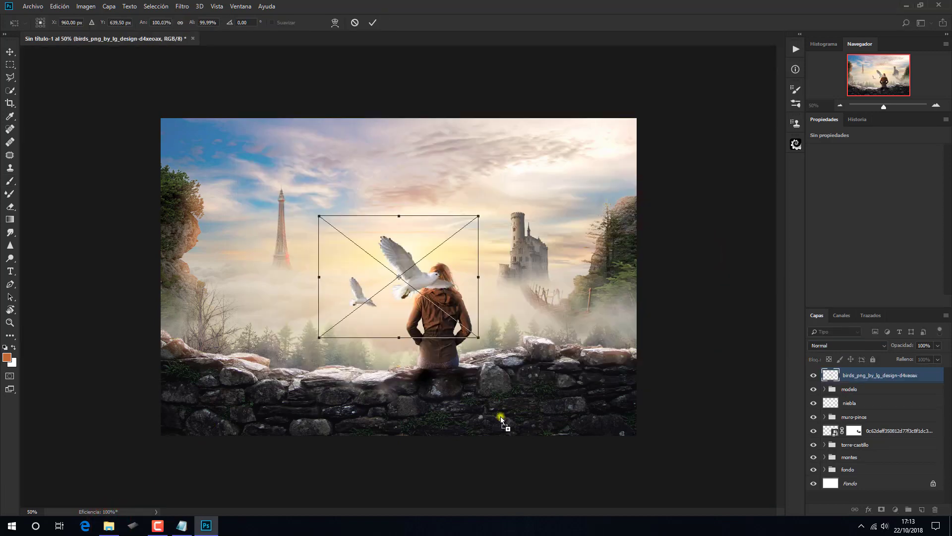
{"action": "left_click_drag", "start_coordinate": [480, 338], "coordinate": [523, 201]}
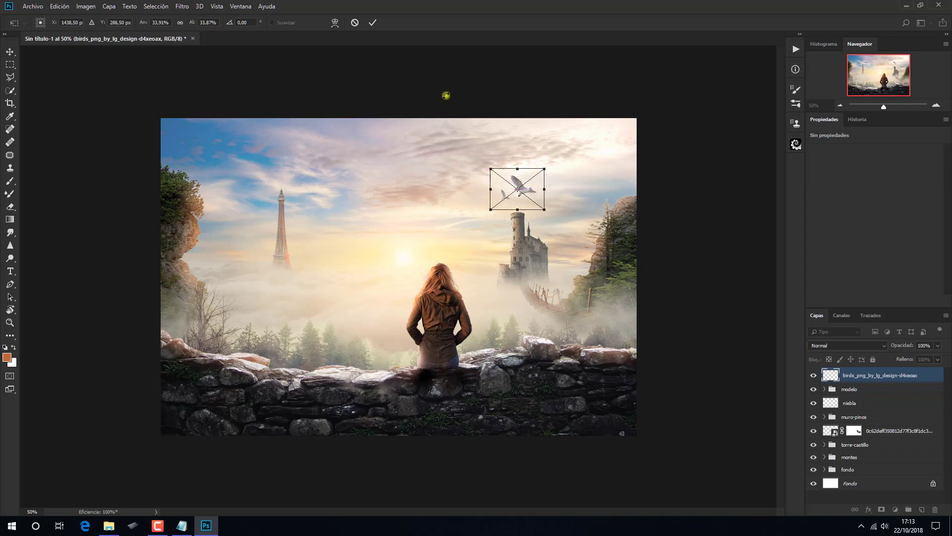
{"action": "left_click", "coordinate": [372, 23]}
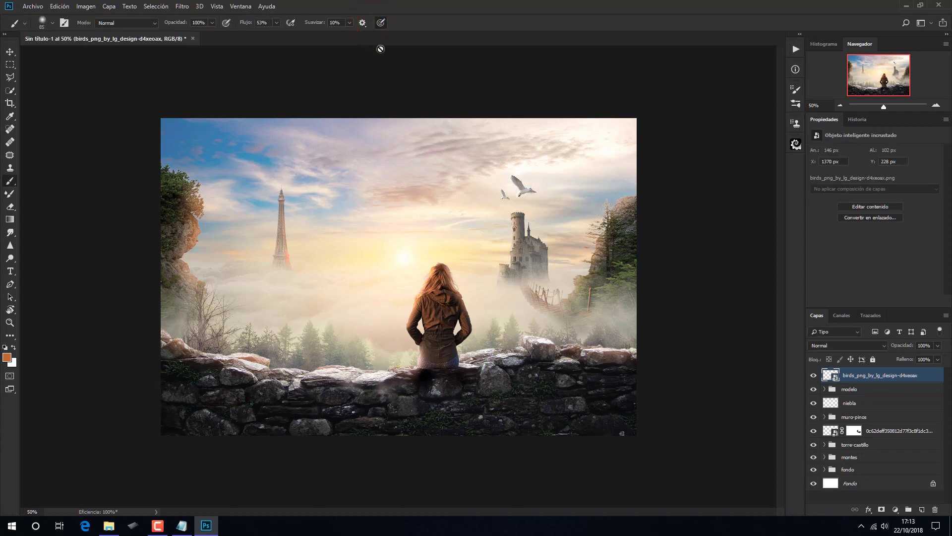
Step: Place the bird flock image 1 and scale it to about 288 px wide in the sky between the sun and the castle
{"action": "key", "text": "b"}
{"action": "left_click", "coordinate": [109, 526]}
{"action": "left_click_drag", "start_coordinate": [398, 209], "coordinate": [398, 402]}
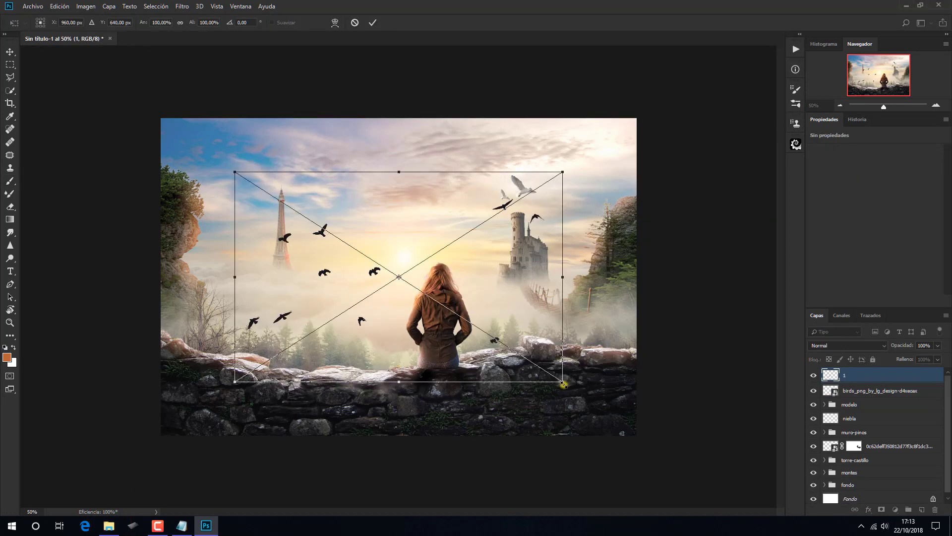
{"action": "left_click_drag", "start_coordinate": [564, 384], "coordinate": [462, 254]}
{"action": "left_click", "coordinate": [375, 22]}
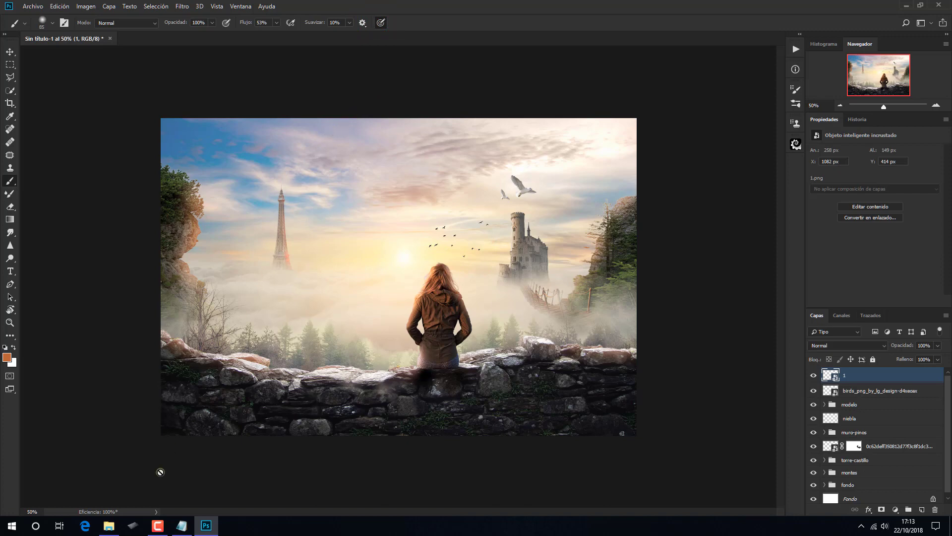
Step: Place the bird flock image 7 beside the Eiffel Tower at about 198 px wide and lower its layer opacity
{"action": "left_click", "coordinate": [108, 525]}
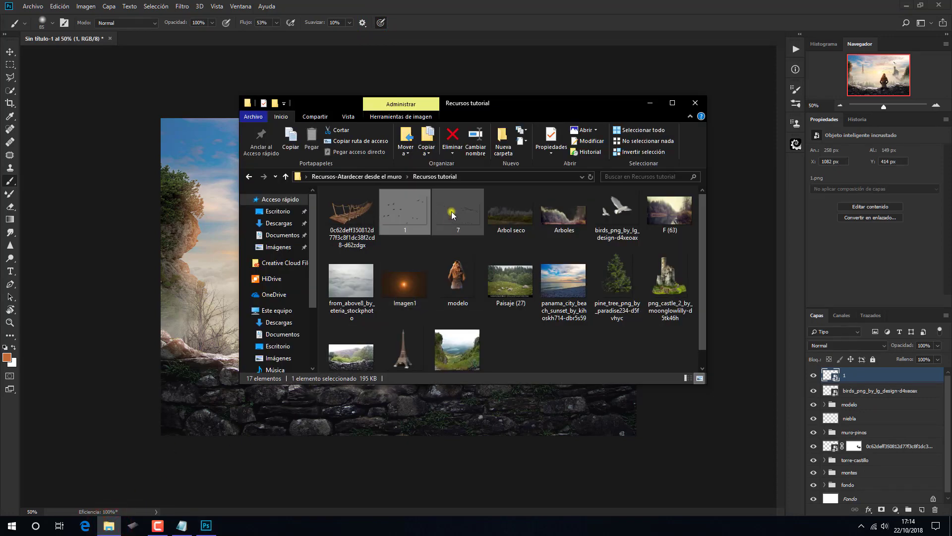
{"action": "left_click_drag", "start_coordinate": [455, 208], "coordinate": [424, 412]}
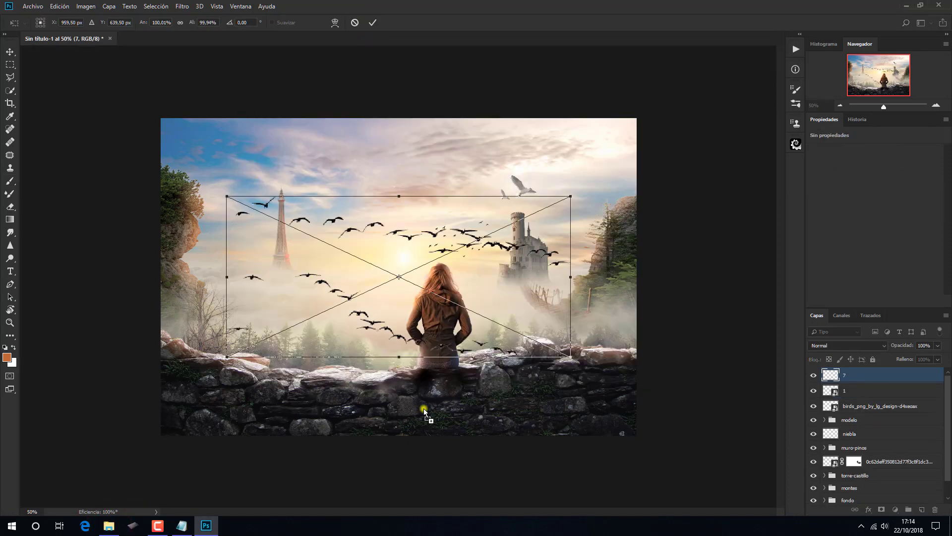
{"action": "left_click_drag", "start_coordinate": [569, 357], "coordinate": [262, 230]}
{"action": "left_click", "coordinate": [374, 23]}
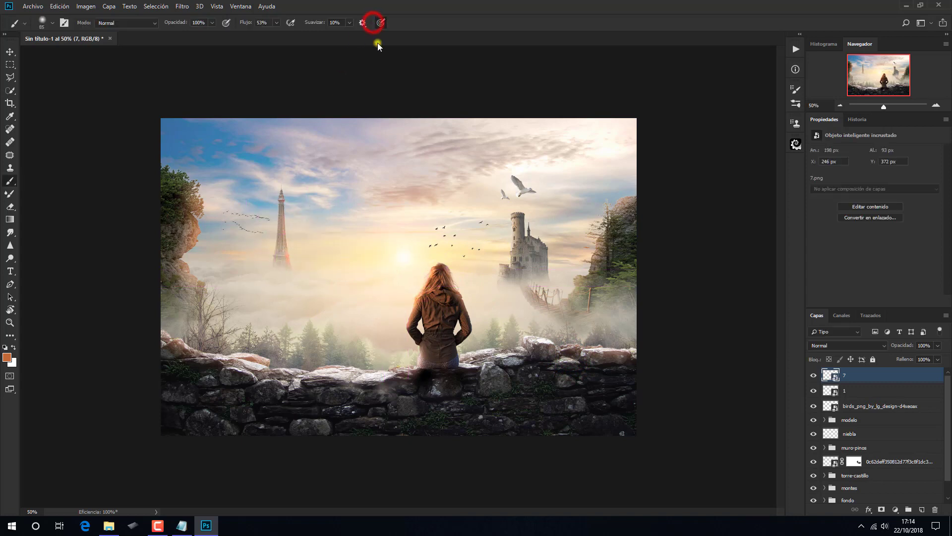
{"action": "left_click", "coordinate": [937, 346]}
Step: Add a Gradient Map adjustment above all layers using the violet-to-orange preset
{"action": "left_click", "coordinate": [896, 510]}
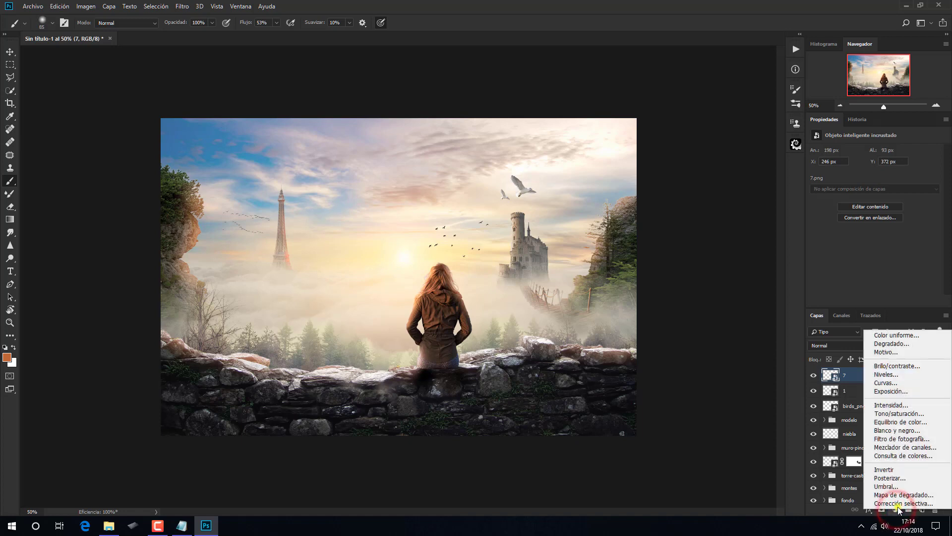
{"action": "left_click", "coordinate": [902, 495]}
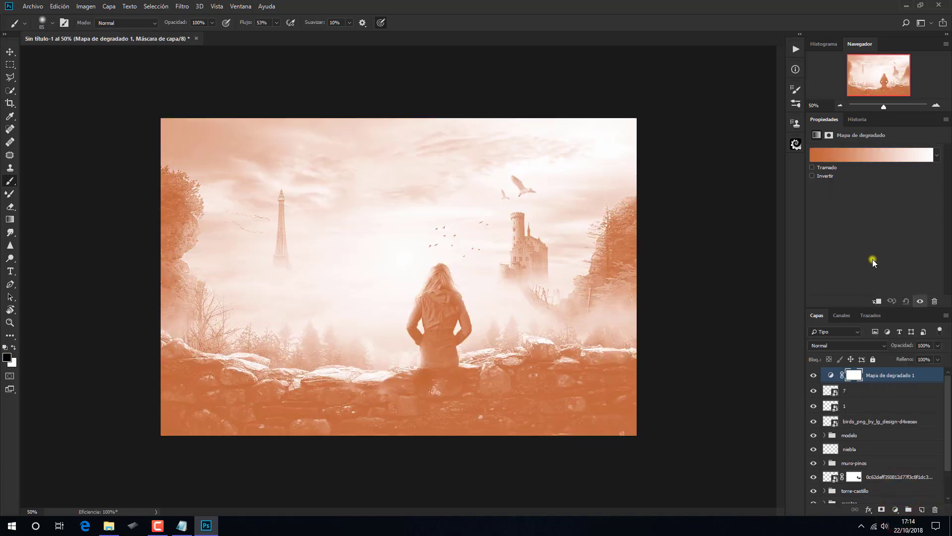
{"action": "left_click", "coordinate": [859, 152]}
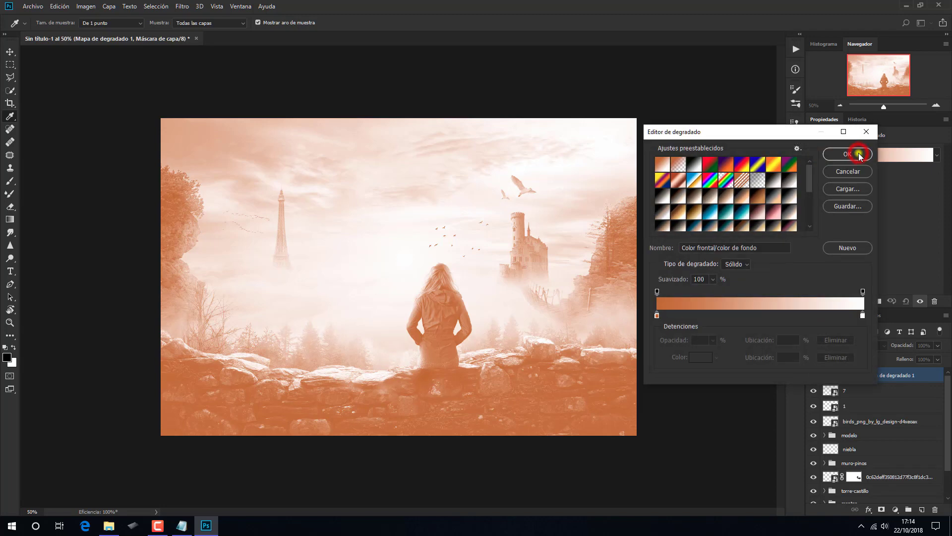
{"action": "left_click", "coordinate": [725, 165]}
{"action": "left_click", "coordinate": [831, 155]}
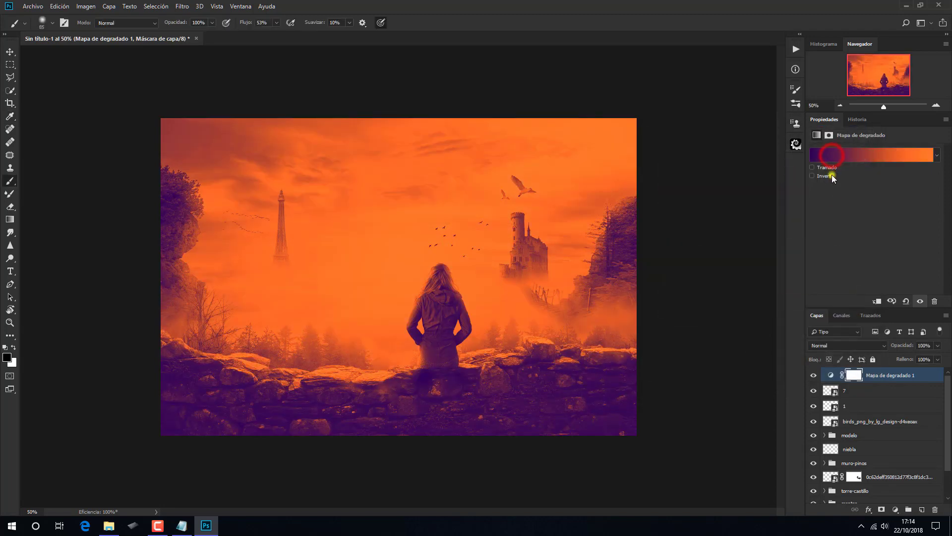
Step: Set the gradient map layer's blend mode to Luz suave (Soft Light) and its opacity to 30%
{"action": "left_click", "coordinate": [844, 344]}
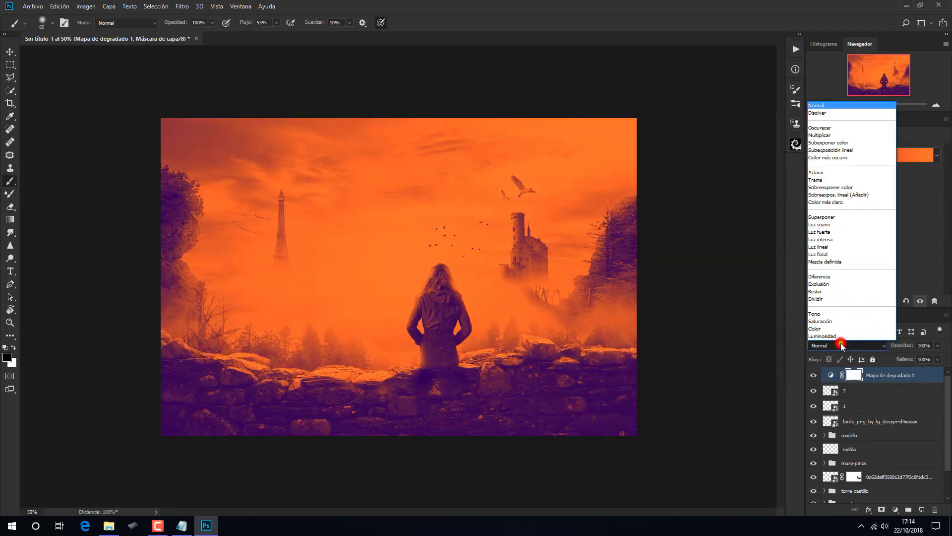
{"action": "left_click", "coordinate": [828, 228]}
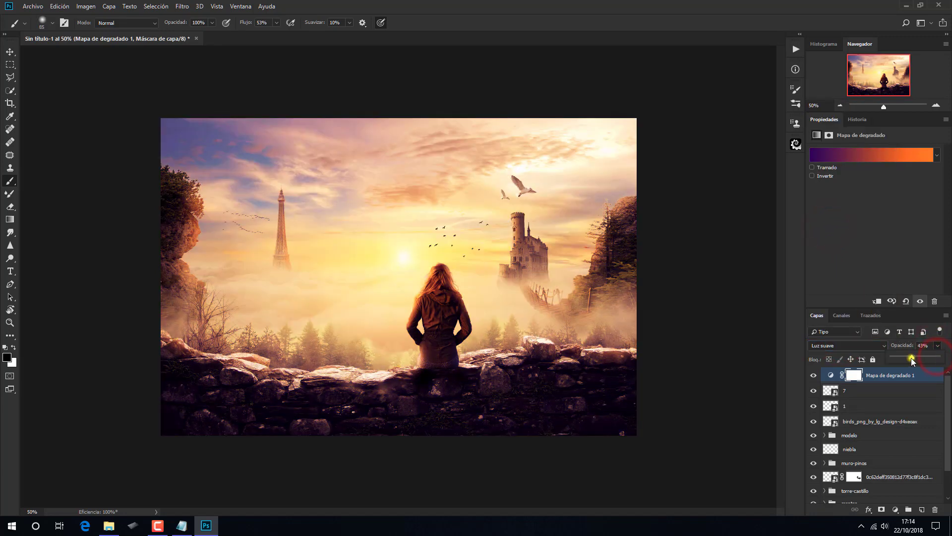
{"action": "left_click_drag", "start_coordinate": [911, 358], "coordinate": [906, 359]}
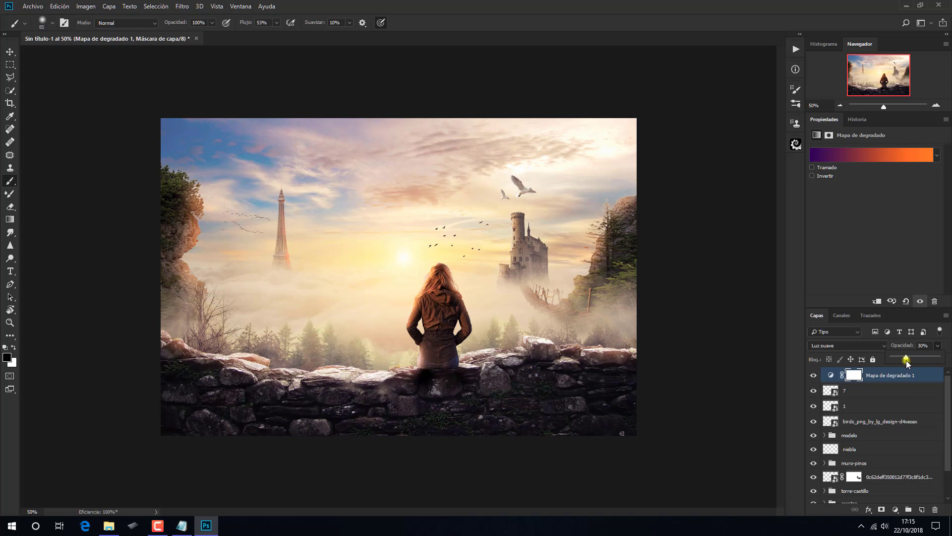
{"action": "left_click", "coordinate": [927, 377]}
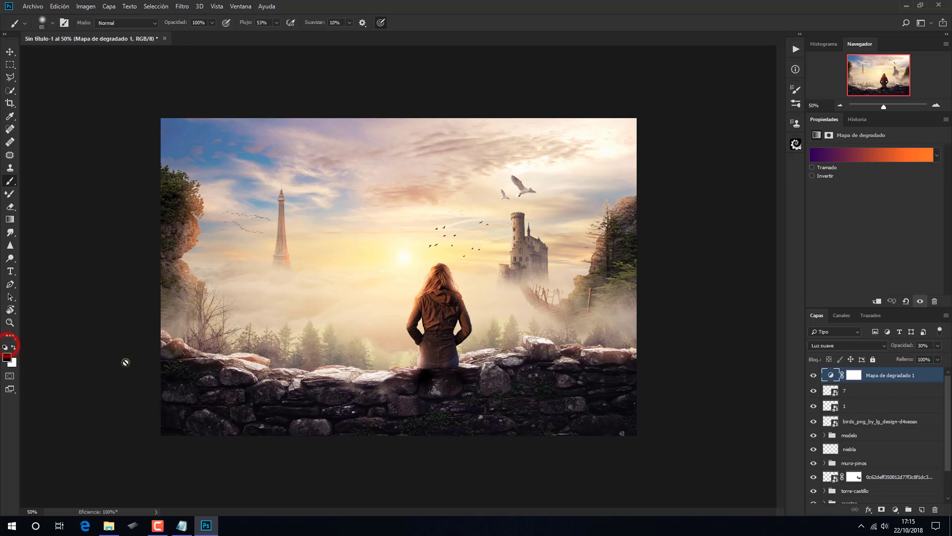
Step: Add an inverted radial black-to-transparent Gradient Fill layer at 440% scale as a vignette, and compare the image with and without it
{"action": "left_click", "coordinate": [896, 510]}
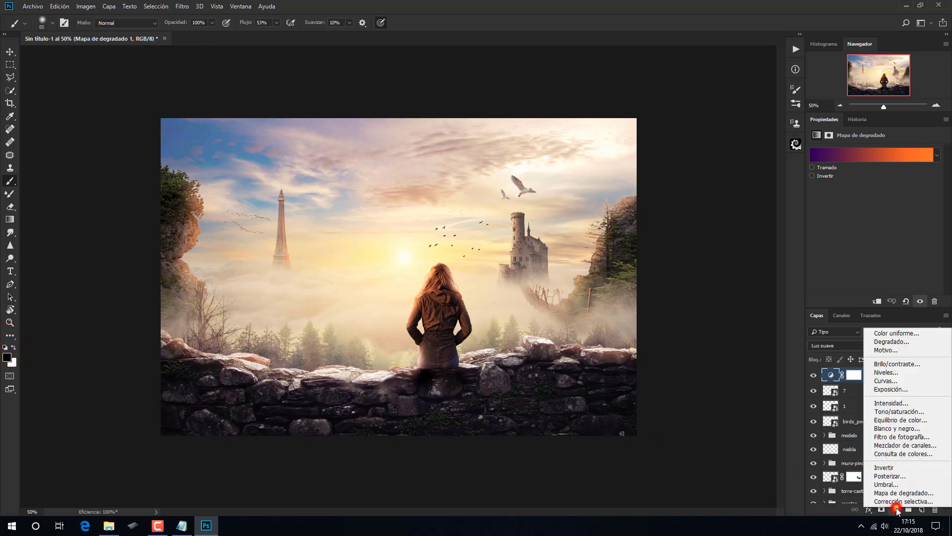
{"action": "left_click", "coordinate": [891, 341]}
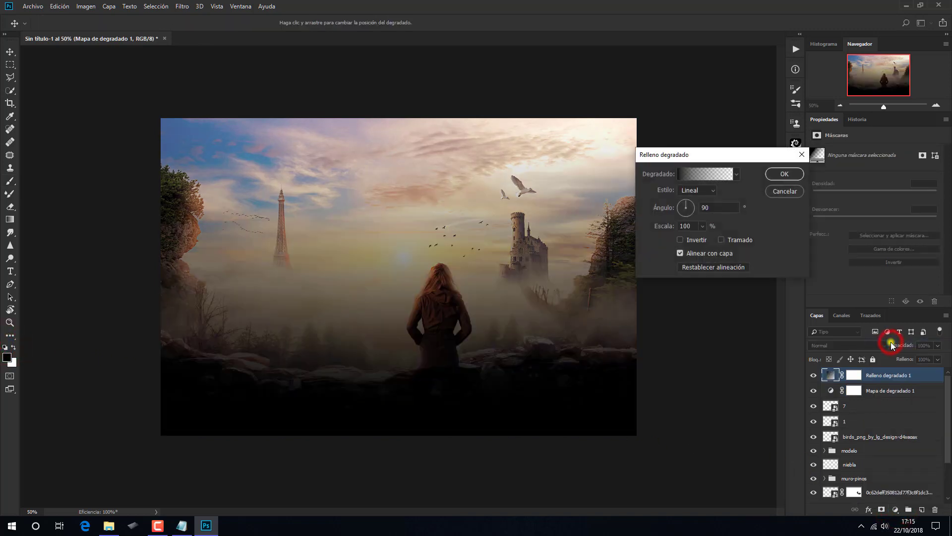
{"action": "left_click", "coordinate": [714, 189]}
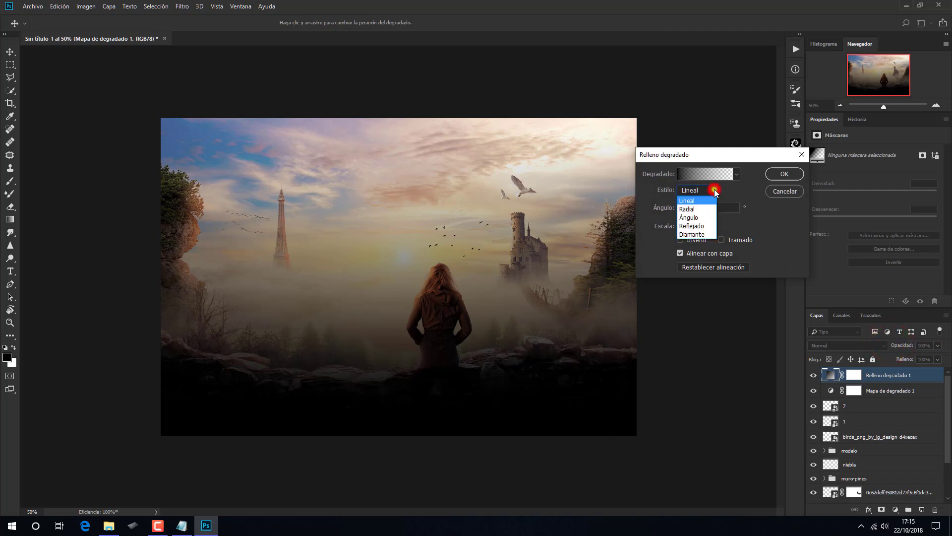
{"action": "left_click", "coordinate": [698, 207]}
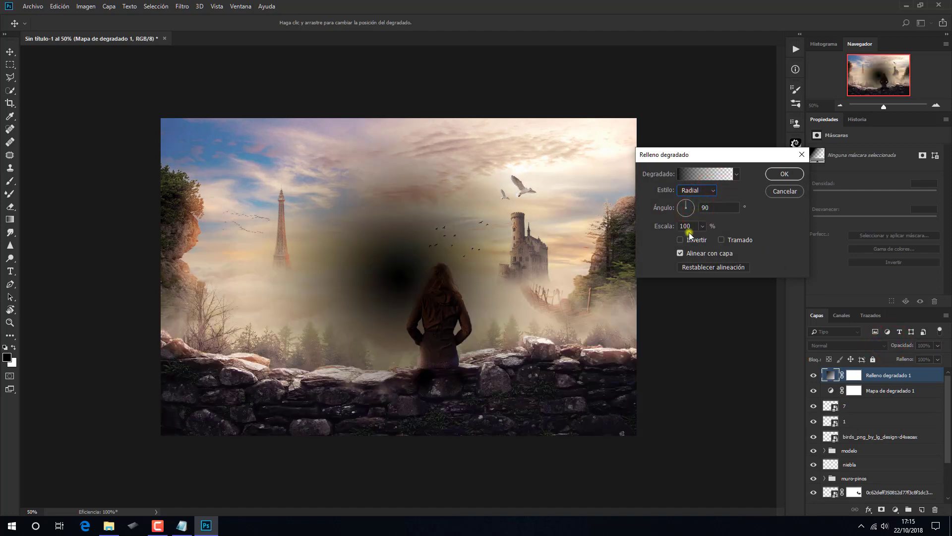
{"action": "left_click", "coordinate": [682, 240]}
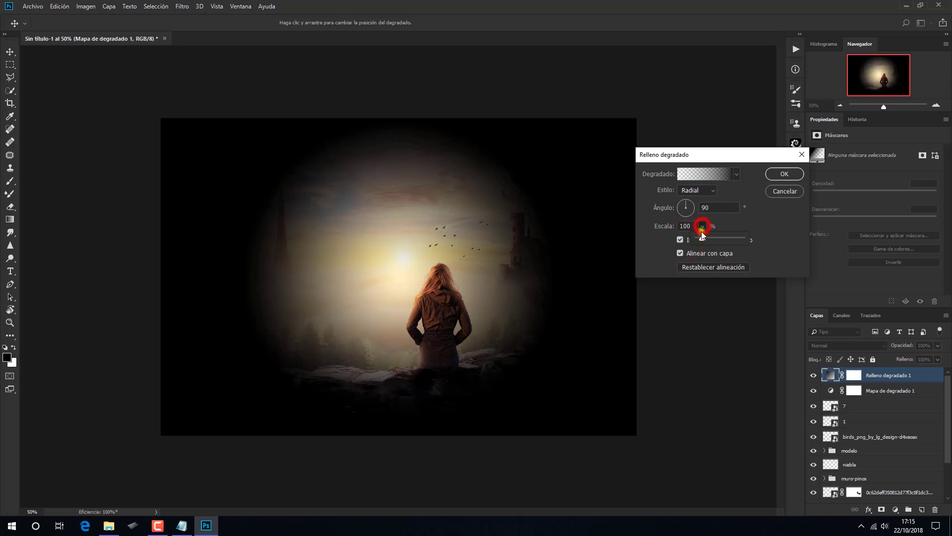
{"action": "left_click_drag", "start_coordinate": [702, 233], "coordinate": [716, 236]}
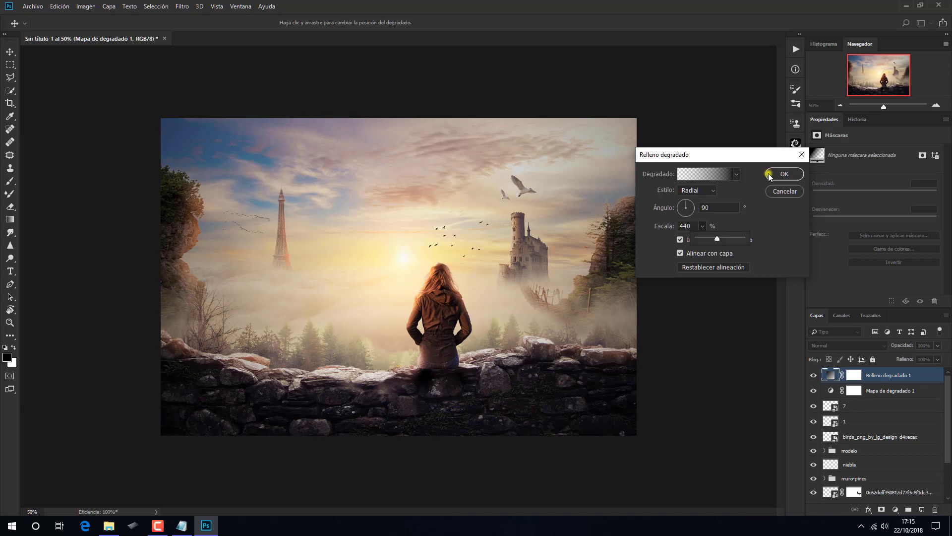
{"action": "left_click", "coordinate": [783, 174]}
{"action": "left_click", "coordinate": [814, 377]}
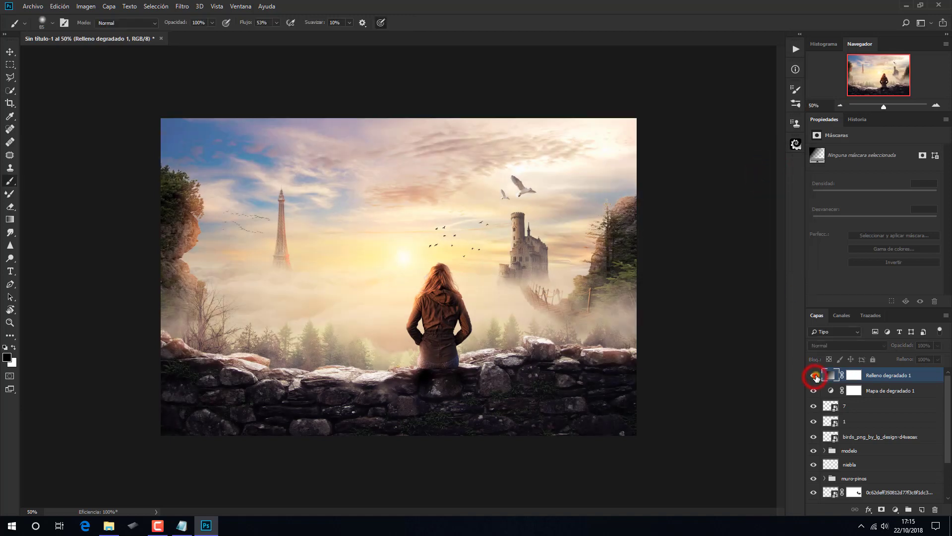
{"action": "left_click", "coordinate": [815, 377]}
Step: Paint black with a large soft brush at 53% flow on the gradient fill's mask to clear the vignette around the sun, fog and castle
{"action": "left_click", "coordinate": [855, 375]}
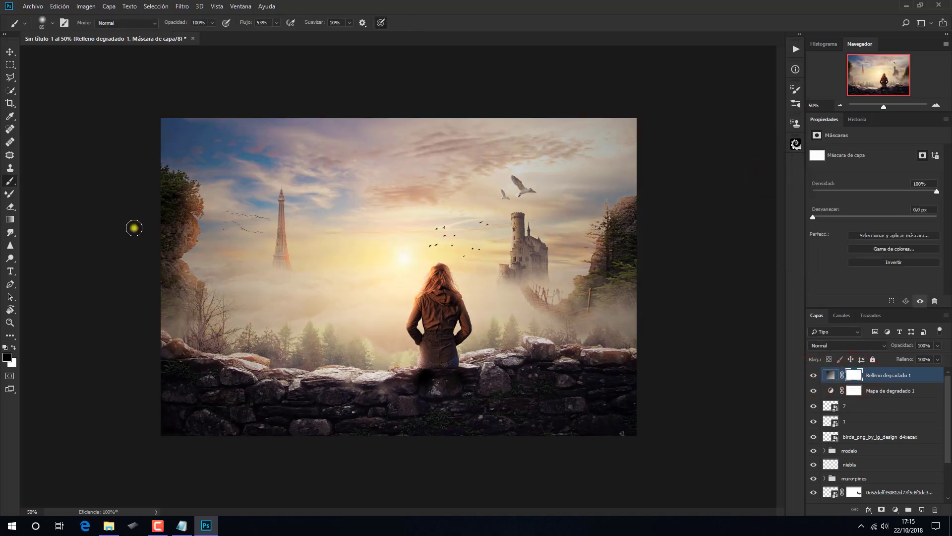
{"action": "left_click", "coordinate": [12, 182]}
{"action": "left_click_drag", "start_coordinate": [320, 218], "coordinate": [373, 230]}
{"action": "left_click", "coordinate": [400, 244]}
{"action": "left_click", "coordinate": [405, 244]}
{"action": "left_click", "coordinate": [399, 258]}
{"action": "left_click", "coordinate": [404, 272]}
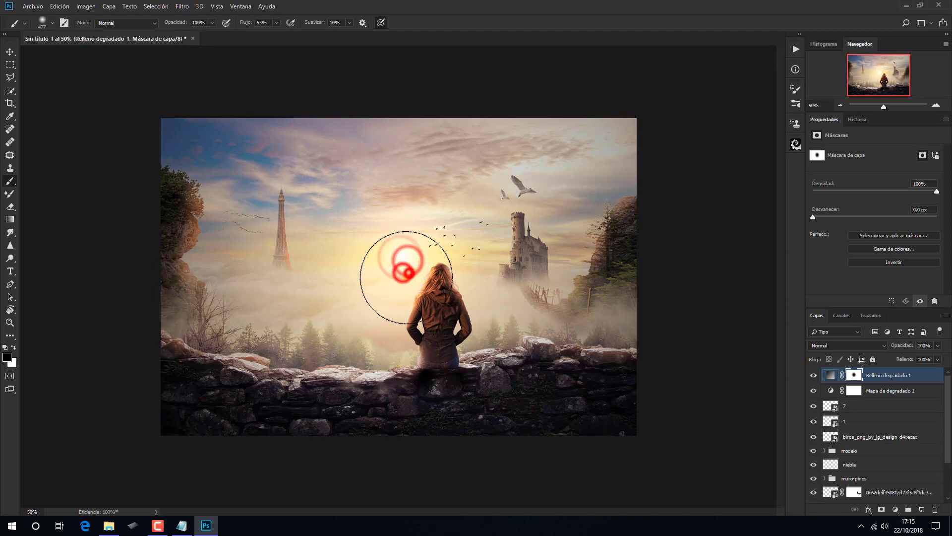
{"action": "left_click", "coordinate": [401, 269]}
{"action": "left_click", "coordinate": [394, 233]}
{"action": "left_click", "coordinate": [375, 242]}
{"action": "left_click", "coordinate": [353, 247]}
{"action": "left_click", "coordinate": [333, 237]}
{"action": "left_click", "coordinate": [327, 253]}
{"action": "left_click", "coordinate": [331, 258]}
{"action": "left_click", "coordinate": [334, 259]}
{"action": "left_click", "coordinate": [329, 273]}
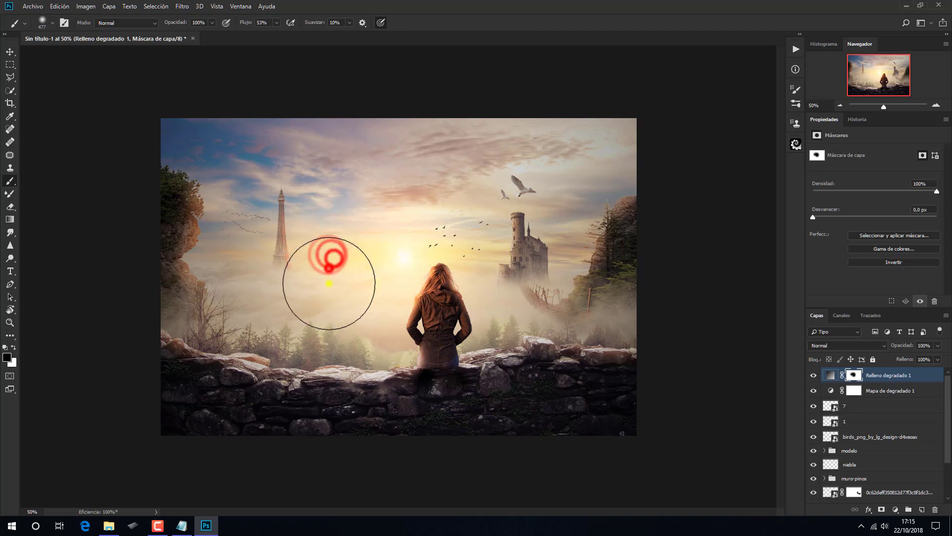
{"action": "left_click", "coordinate": [323, 292]}
{"action": "left_click", "coordinate": [328, 289]}
{"action": "left_click", "coordinate": [332, 295]}
{"action": "left_click", "coordinate": [322, 309]}
{"action": "left_click", "coordinate": [362, 270]}
{"action": "left_click", "coordinate": [428, 270]}
{"action": "left_click", "coordinate": [455, 252]}
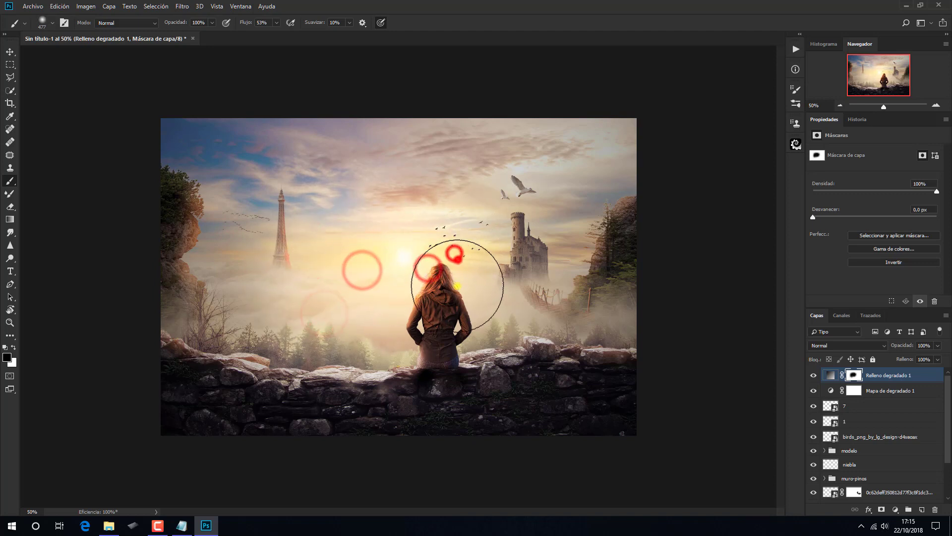
{"action": "left_click", "coordinate": [452, 278]}
{"action": "left_click", "coordinate": [466, 300]}
{"action": "left_click", "coordinate": [460, 295]}
{"action": "left_click", "coordinate": [472, 302]}
{"action": "left_click", "coordinate": [466, 291]}
{"action": "left_click", "coordinate": [455, 259]}
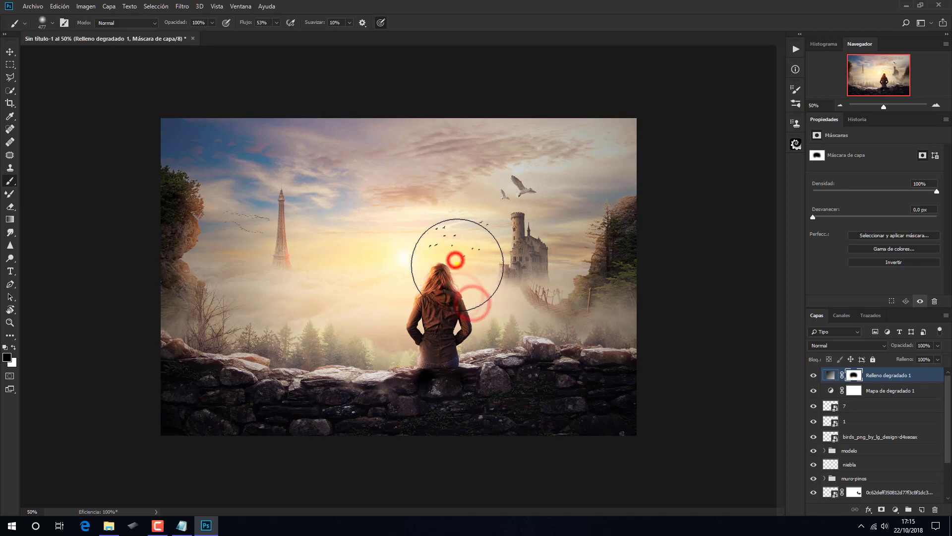
{"action": "left_click", "coordinate": [226, 235]}
{"action": "left_click", "coordinate": [235, 280]}
{"action": "left_click", "coordinate": [277, 287]}
{"action": "left_click", "coordinate": [308, 266]}
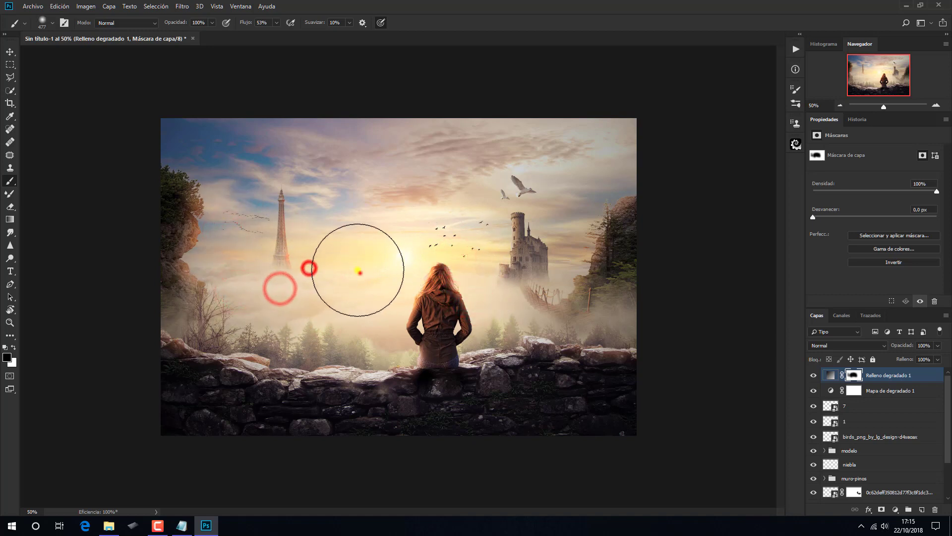
{"action": "left_click", "coordinate": [359, 270]}
{"action": "left_click", "coordinate": [437, 265]}
{"action": "left_click", "coordinate": [477, 278]}
{"action": "left_click", "coordinate": [563, 269]}
{"action": "left_click", "coordinate": [570, 225]}
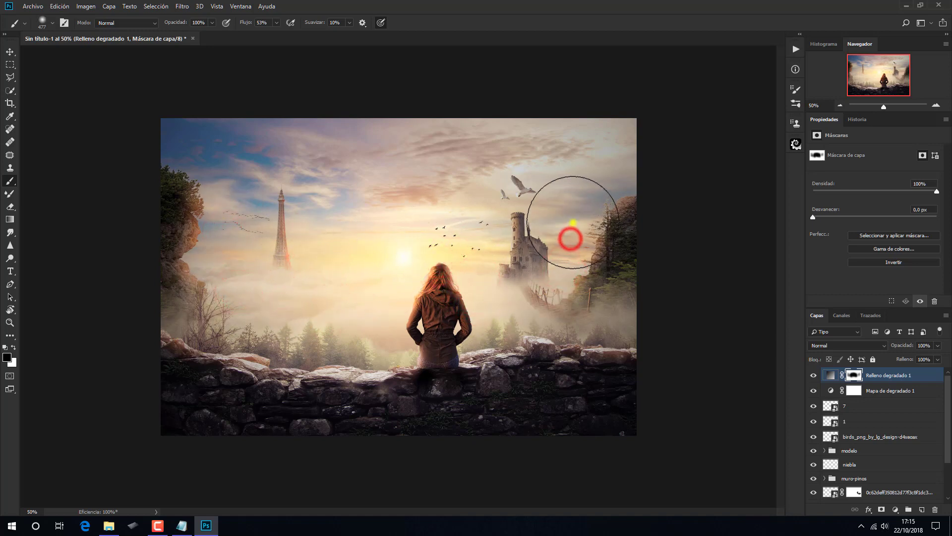
{"action": "left_click", "coordinate": [480, 225]}
{"action": "left_click", "coordinate": [479, 250]}
{"action": "left_click", "coordinate": [437, 246]}
{"action": "left_click", "coordinate": [391, 198]}
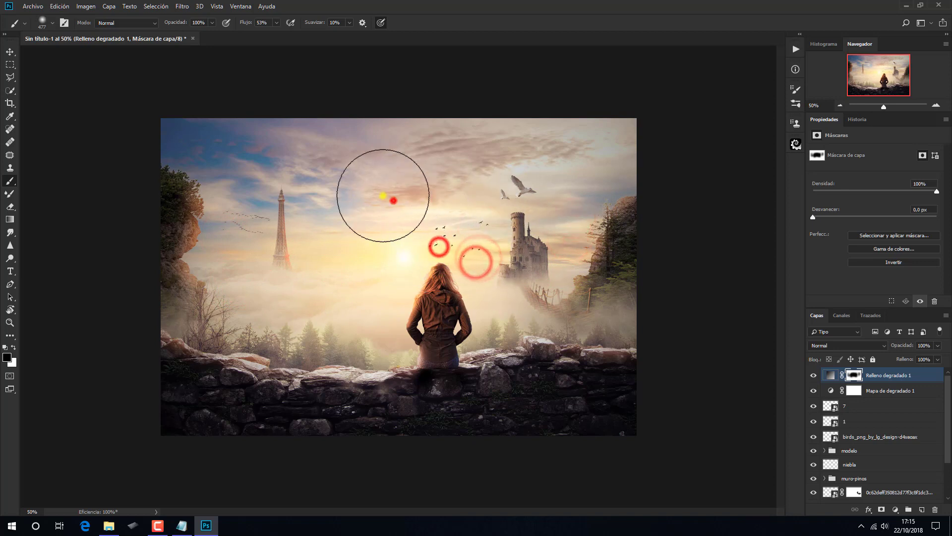
{"action": "left_click", "coordinate": [342, 244]}
{"action": "left_click", "coordinate": [326, 255]}
{"action": "left_click", "coordinate": [354, 296]}
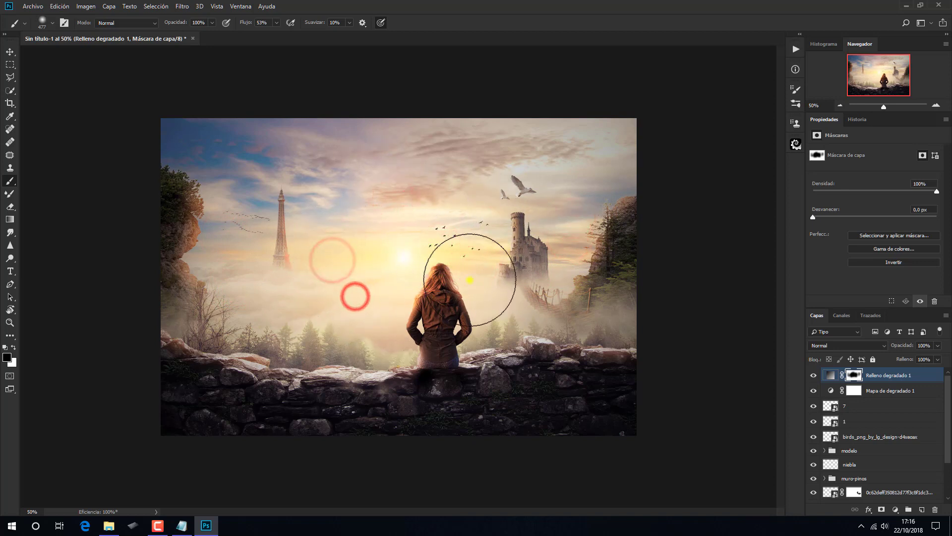
{"action": "left_click", "coordinate": [467, 250]}
{"action": "left_click", "coordinate": [498, 293]}
{"action": "left_click", "coordinate": [329, 297]}
{"action": "left_click", "coordinate": [302, 293]}
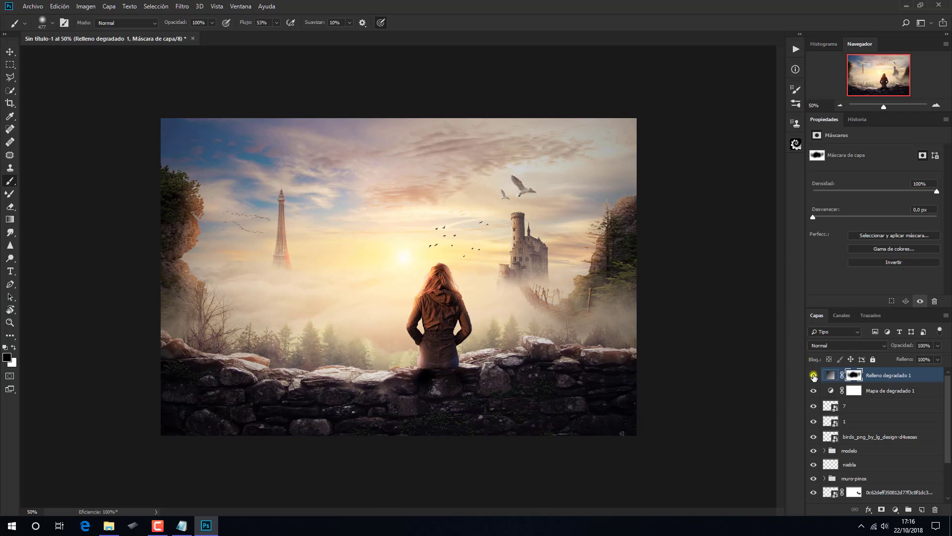
{"action": "left_click", "coordinate": [813, 376]}
{"action": "left_click", "coordinate": [813, 375]}
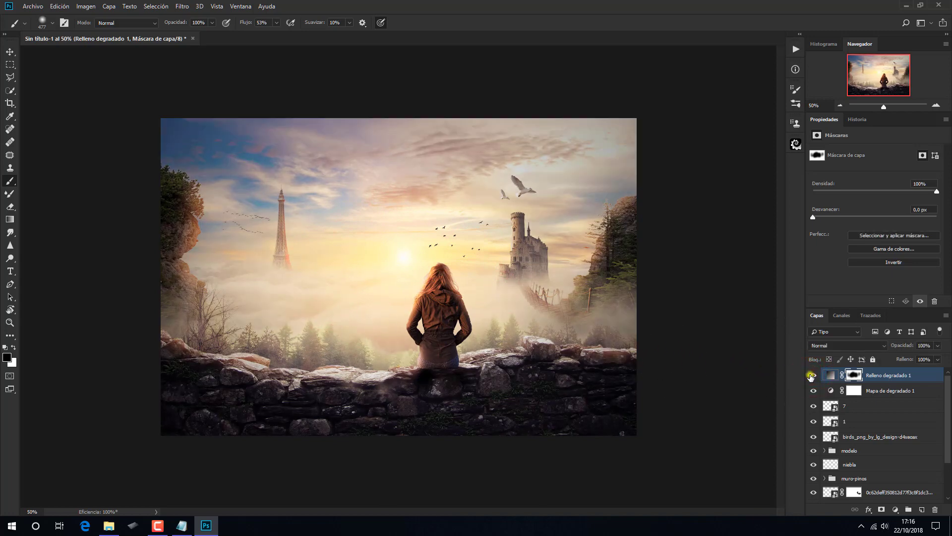